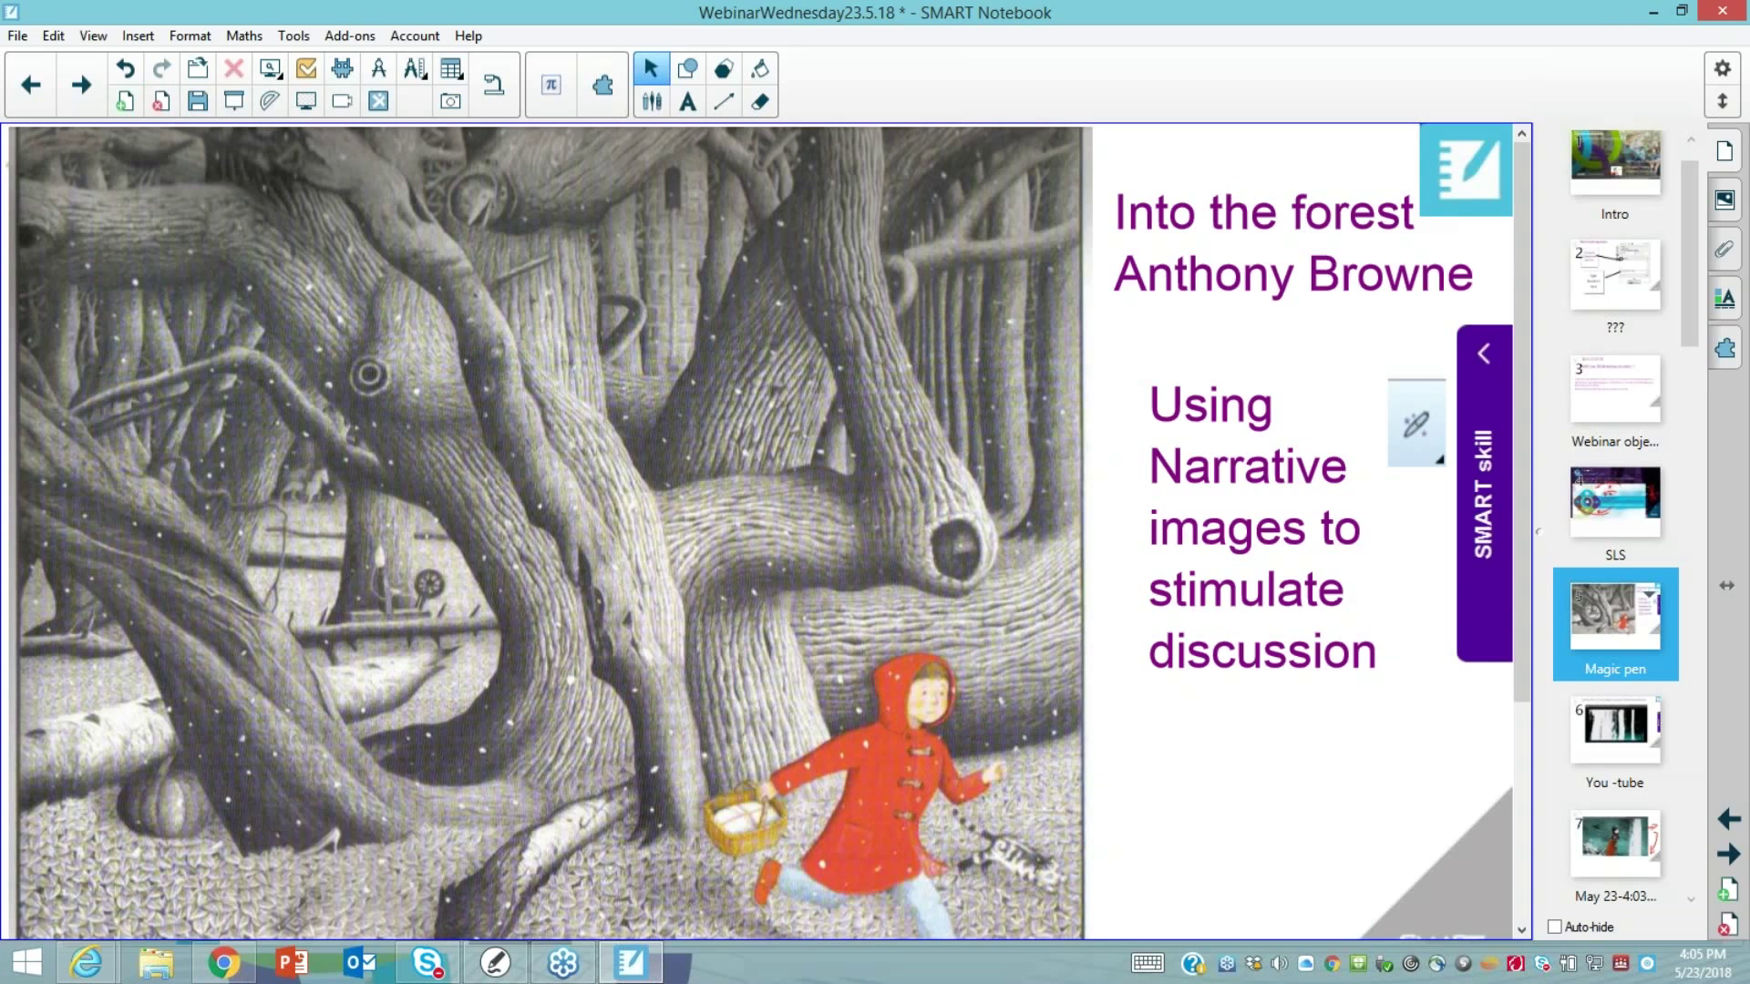
Switch to Chrome and bring the Into the Forest illustration into view in the Guardian's Anthony Browne picture gallery
click(225, 963)
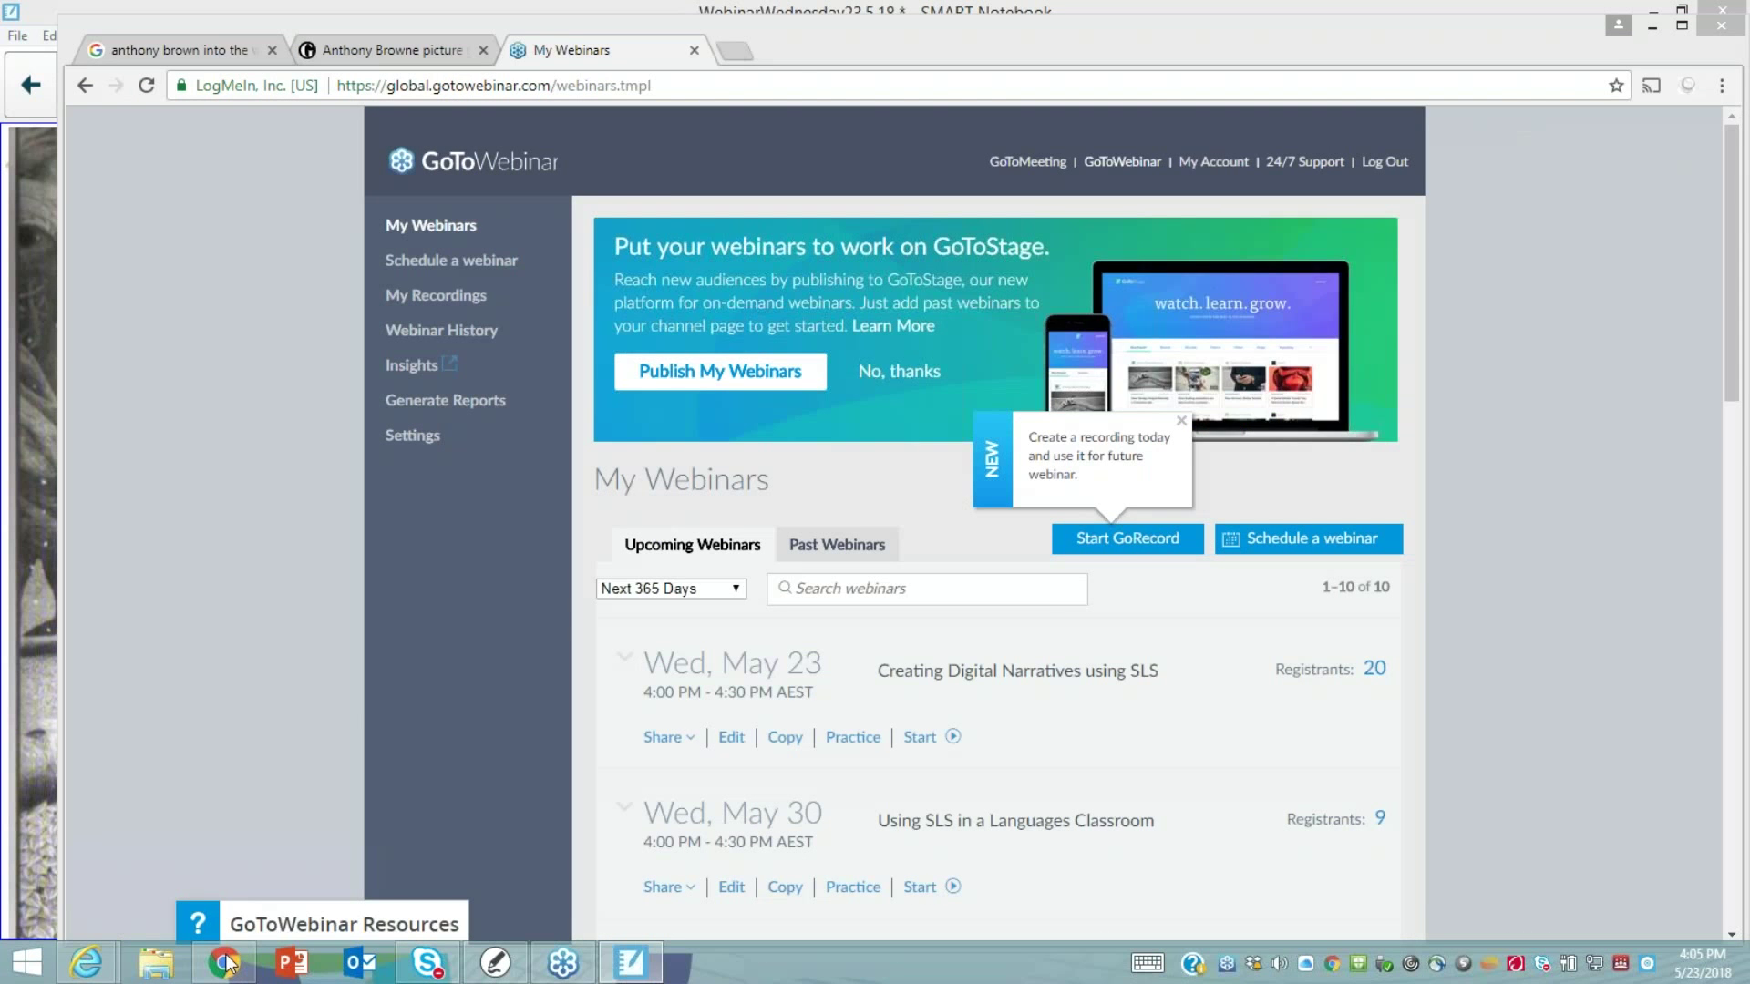
click(182, 50)
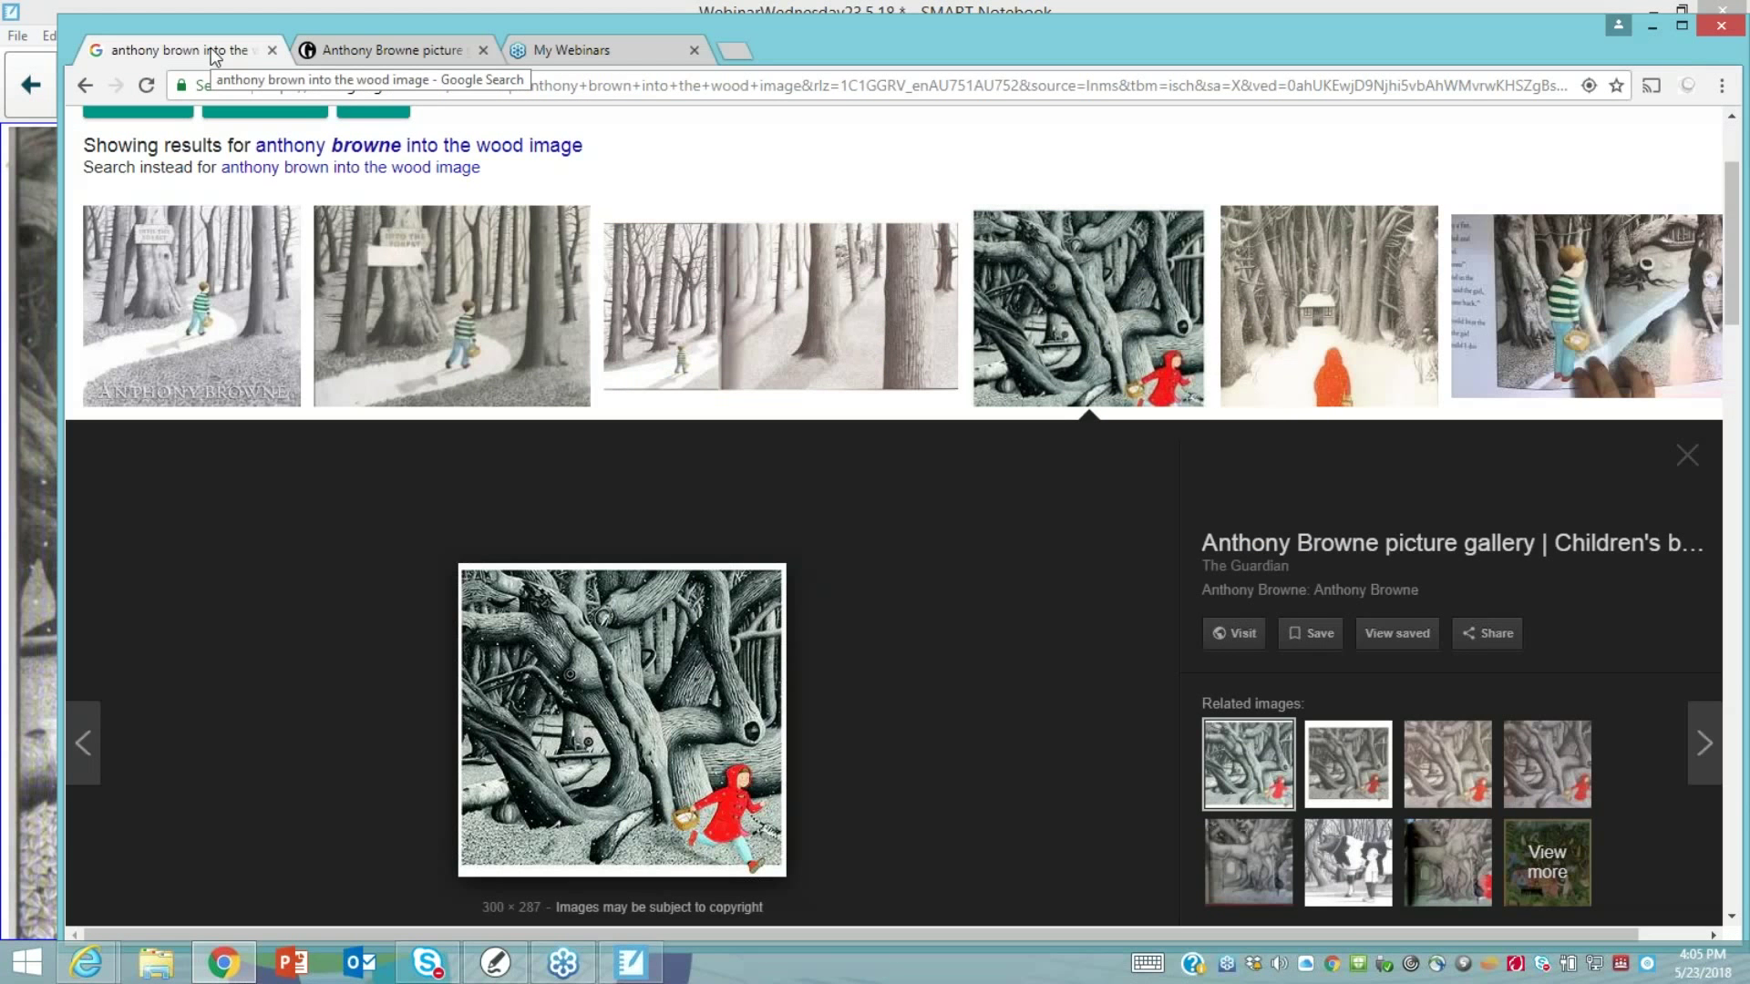
key(ctrl+Tab)
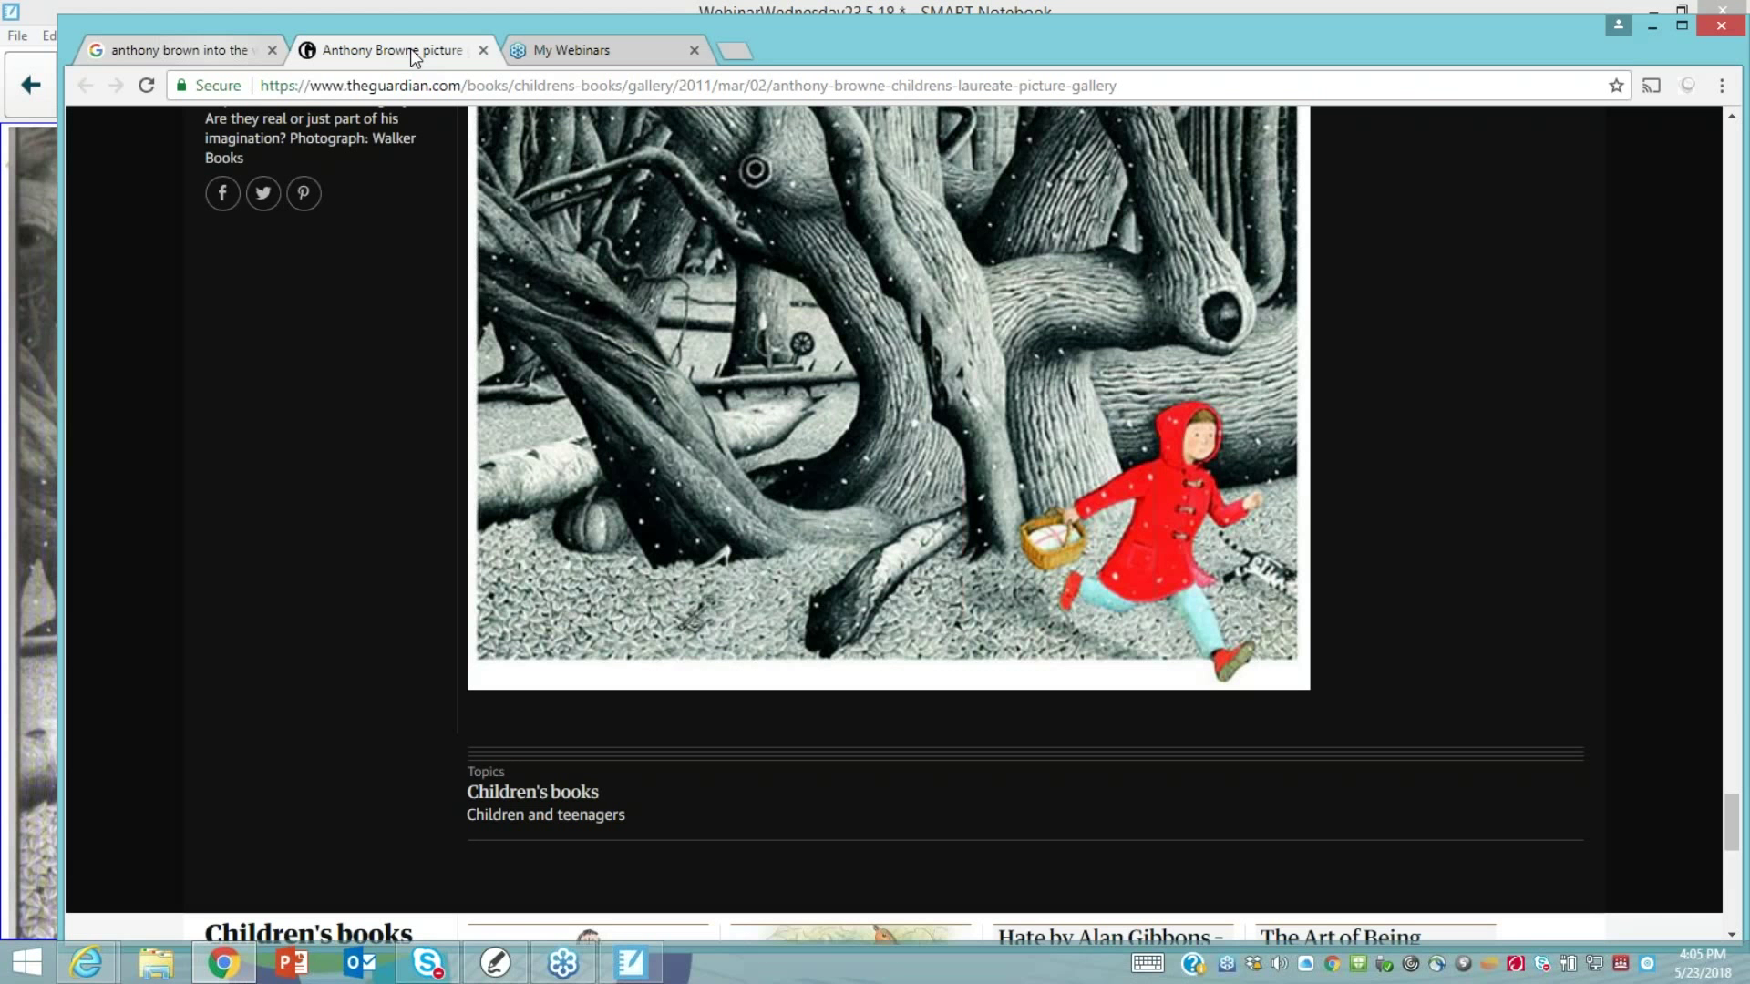
scroll(889, 437, up, 1)
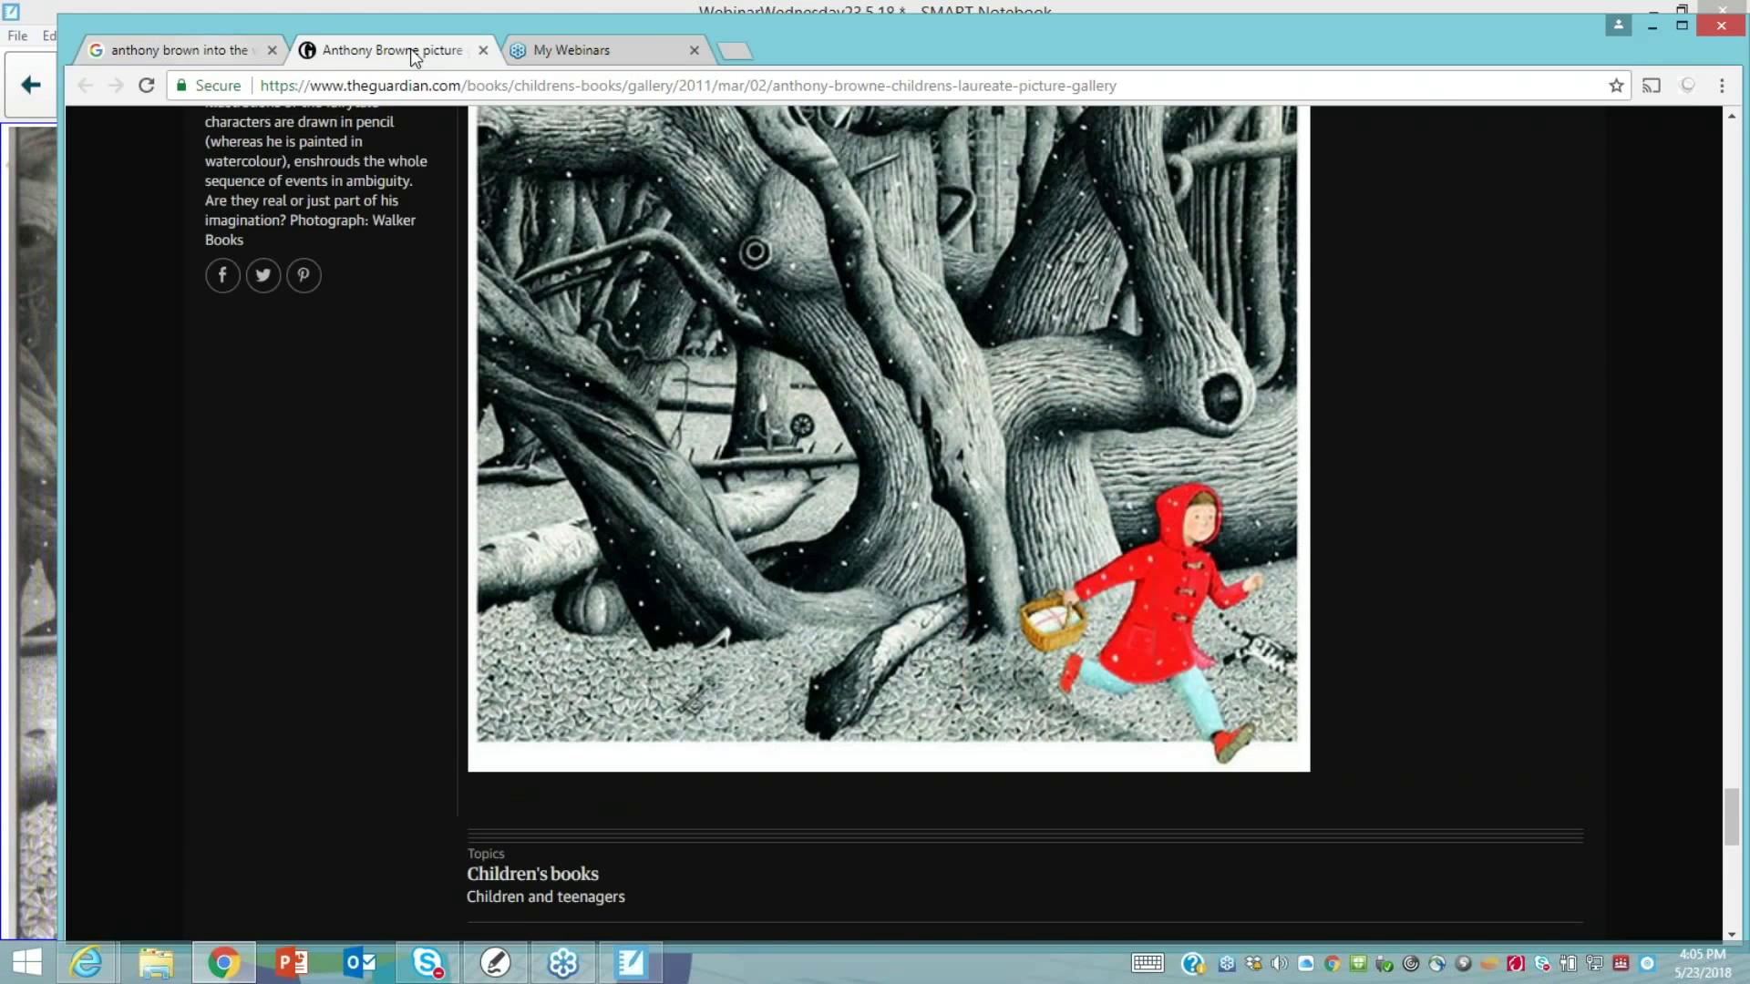
Switch back to SMART Notebook, add a blank page after the Magic pen page and open the screen capture tools
key(alt+Tab)
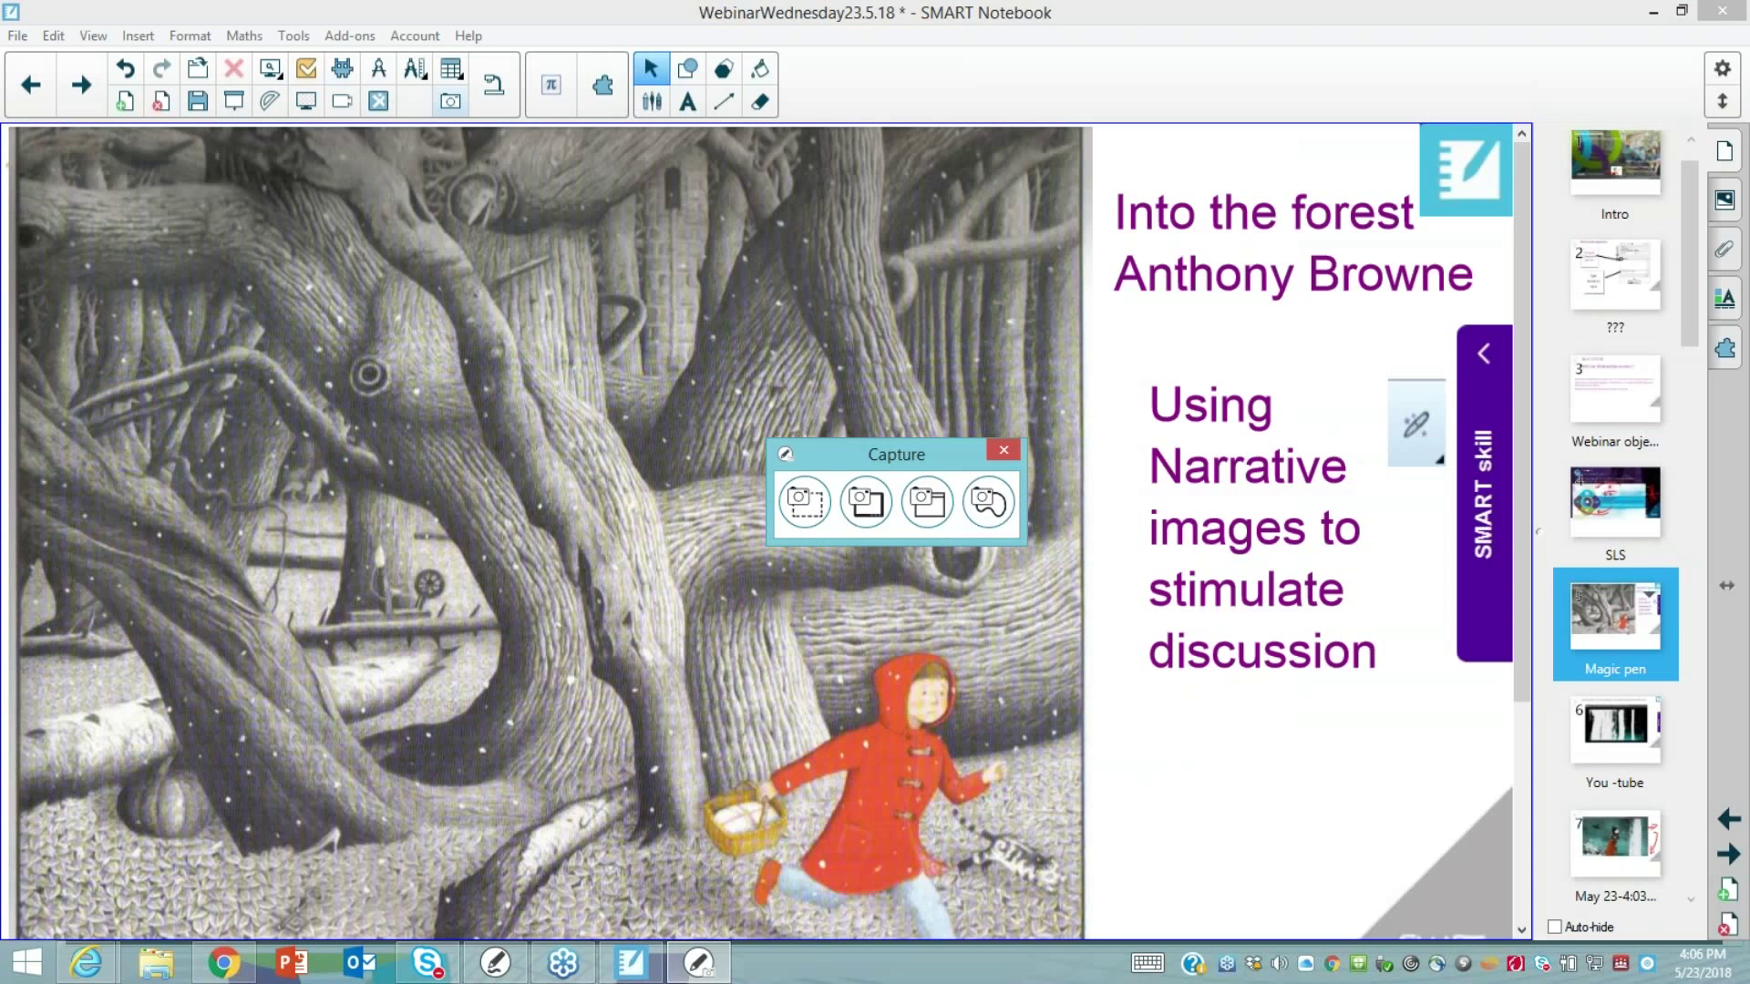
click(450, 100)
click(125, 98)
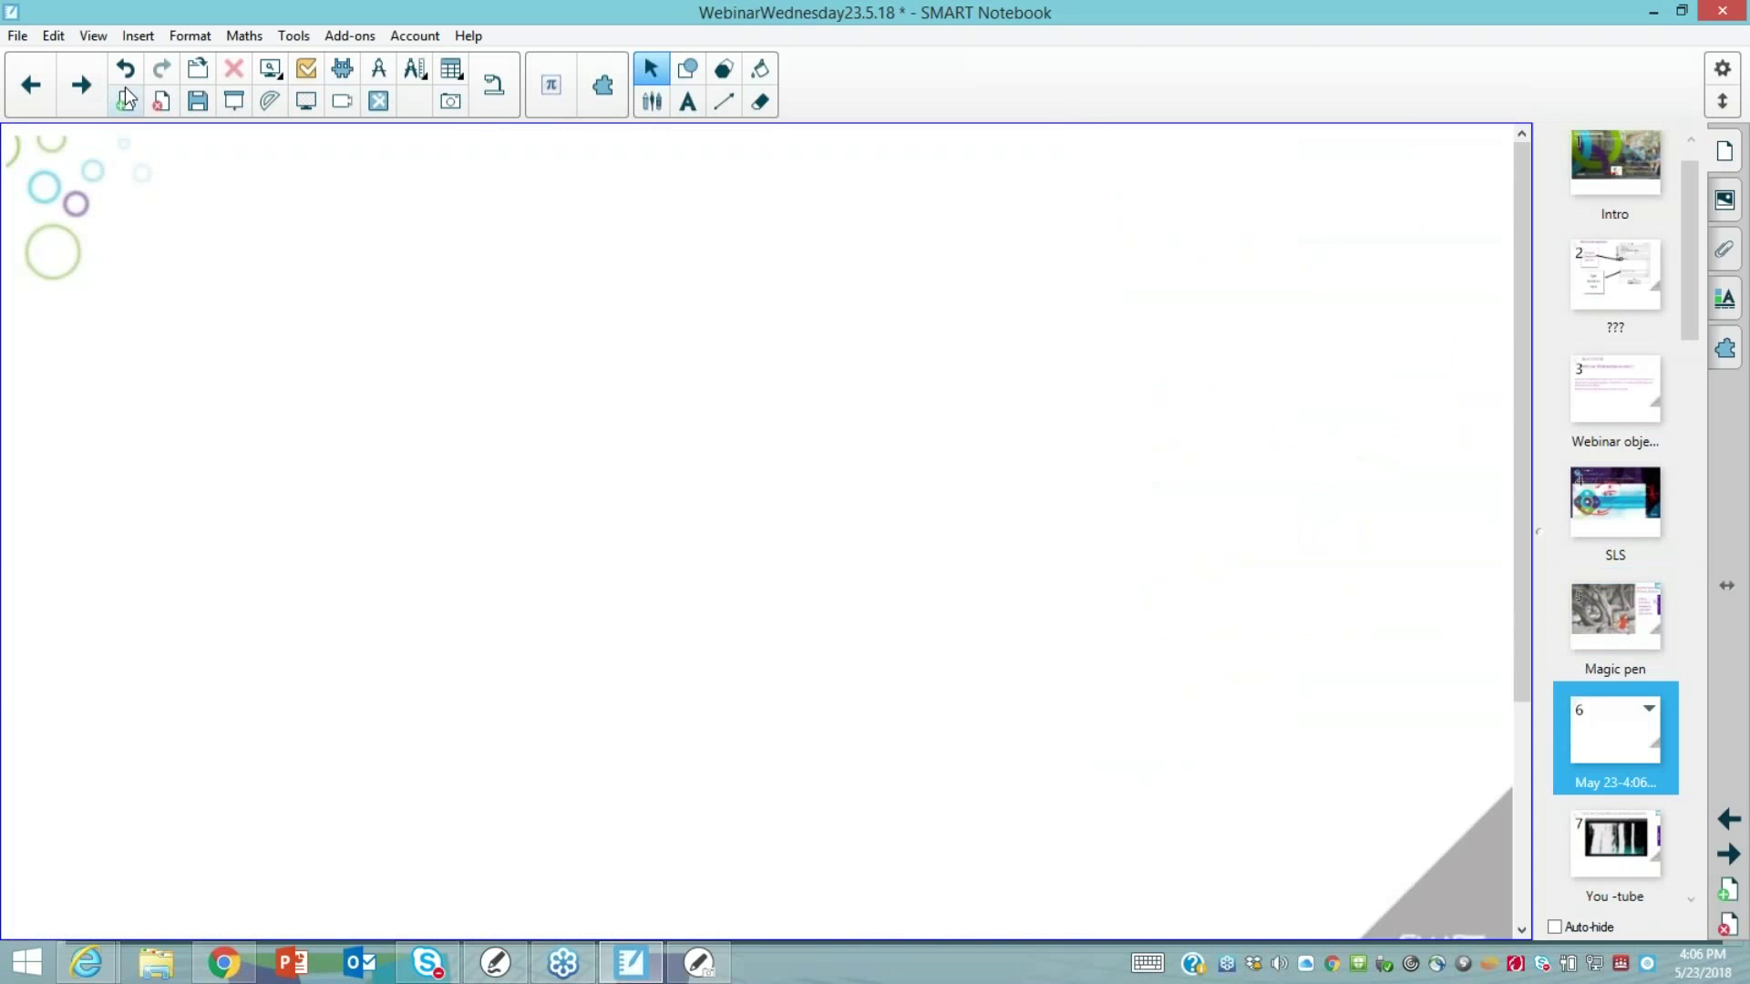
click(449, 102)
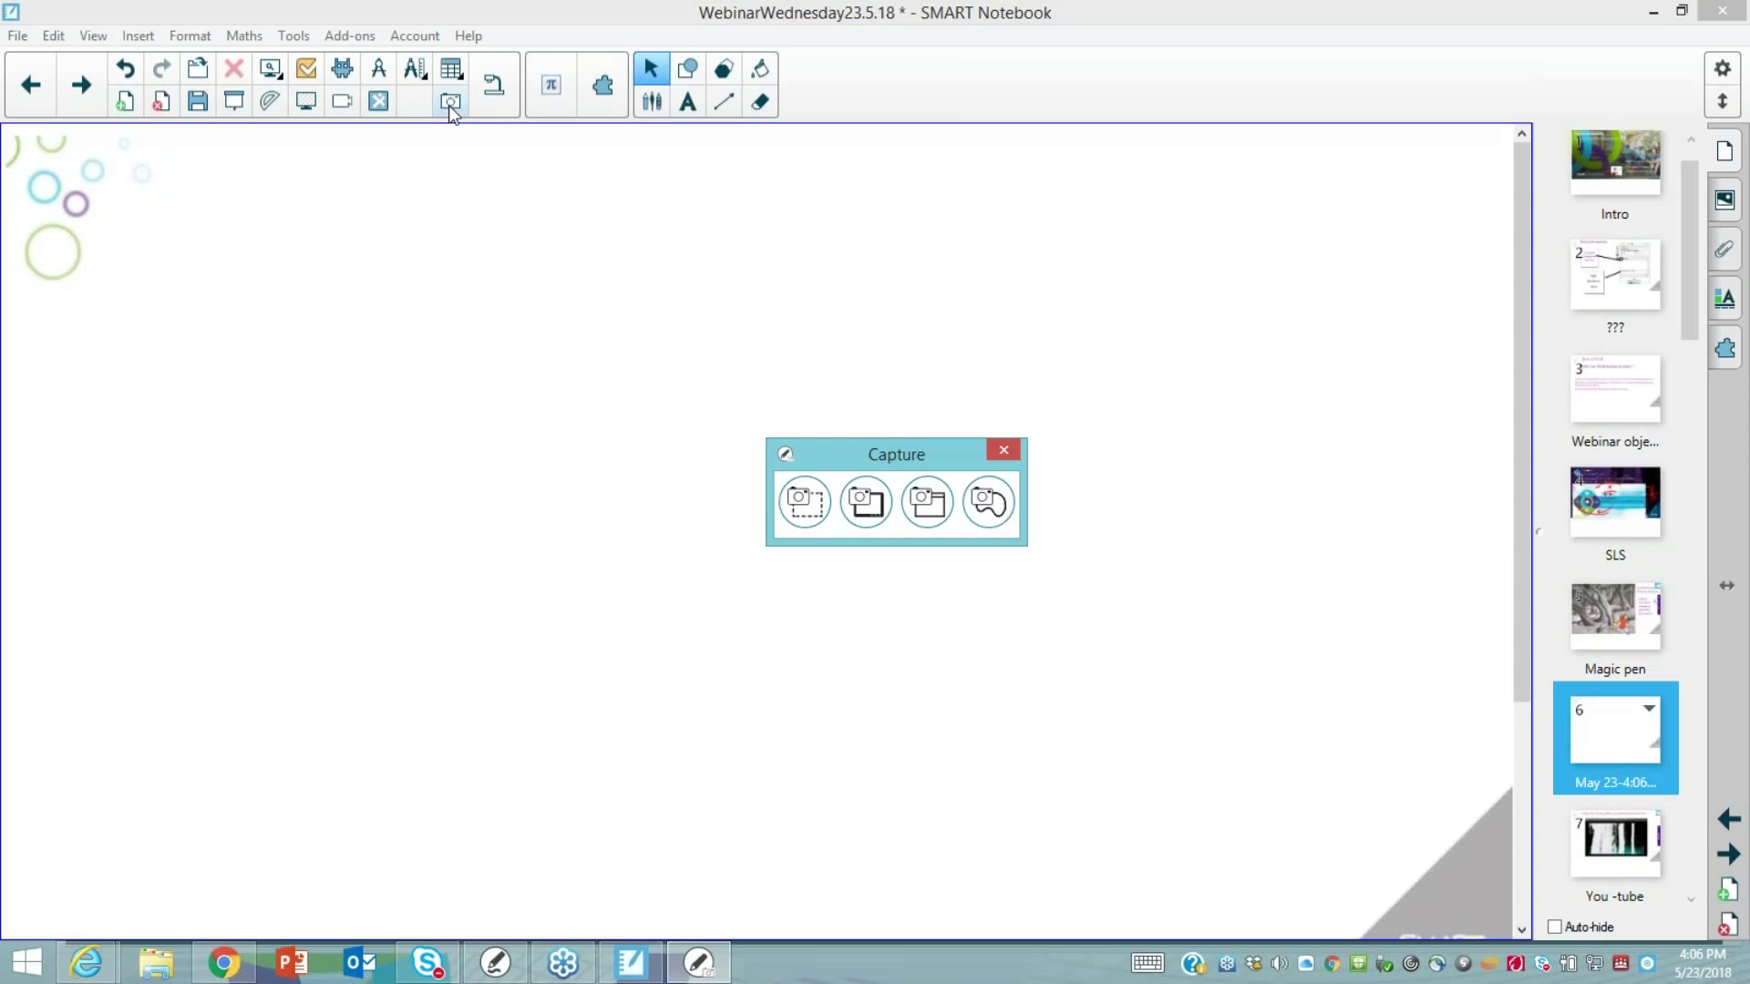
Capture a rectangular area around the forest illustration in Chrome and send it to the current SMART Notebook page
click(232, 966)
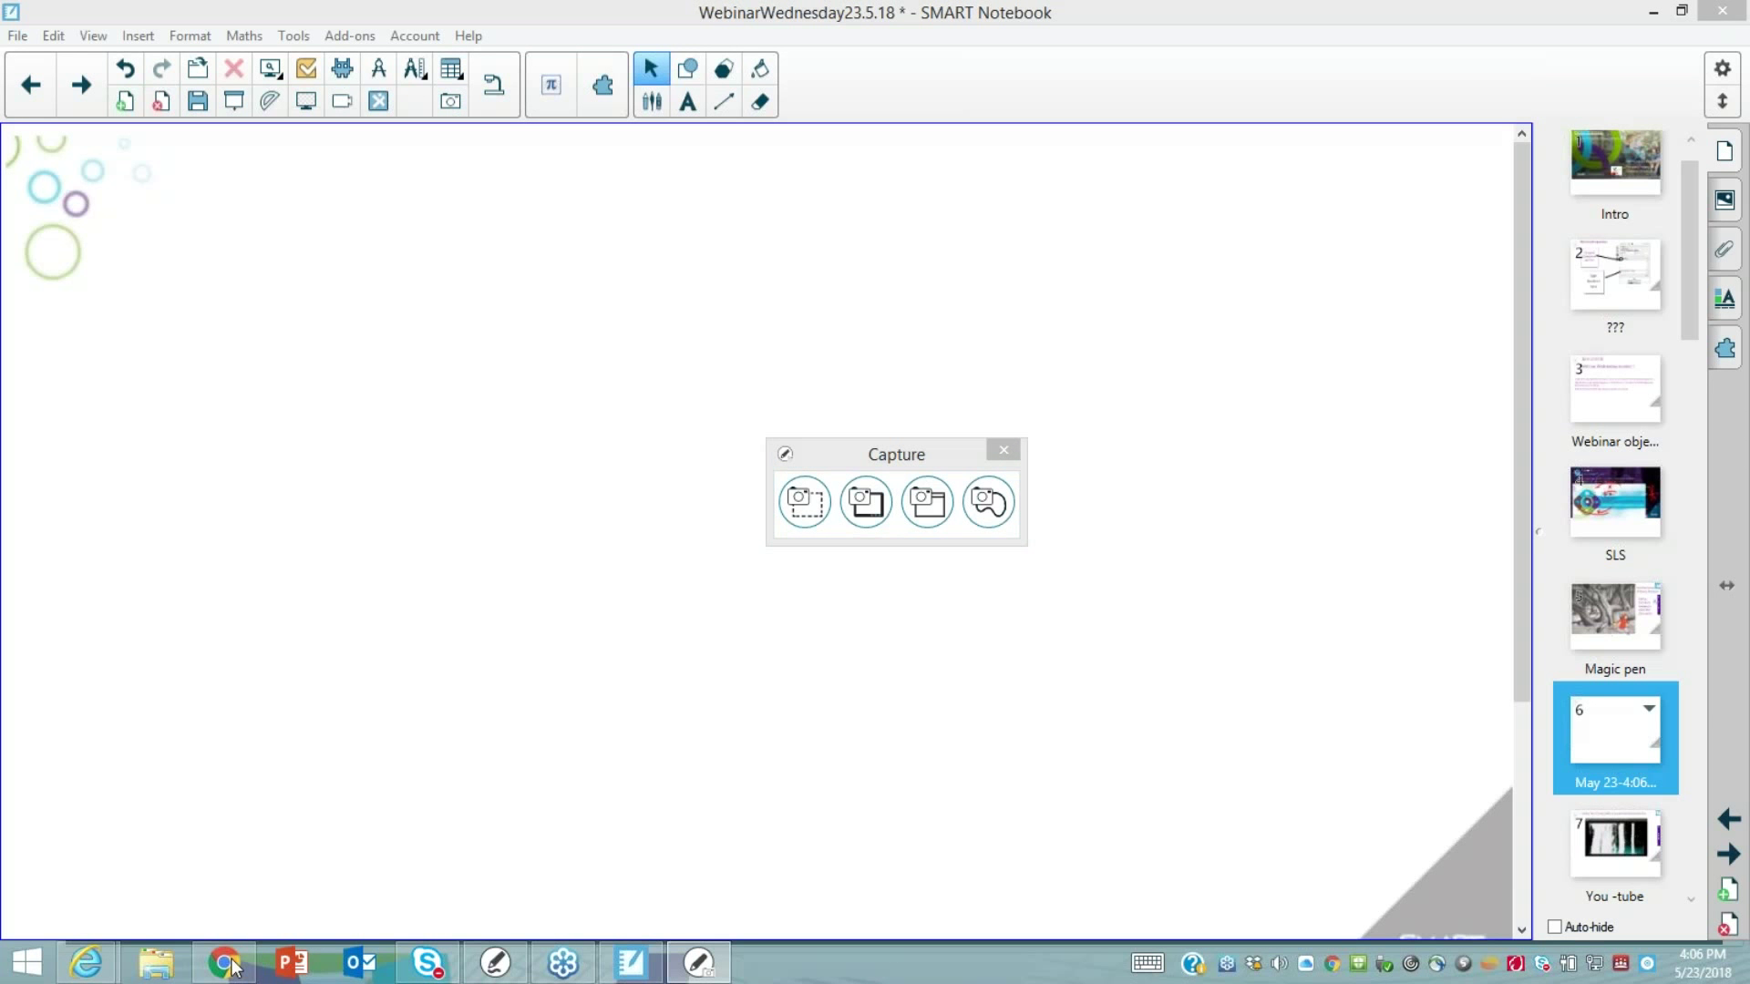
click(232, 966)
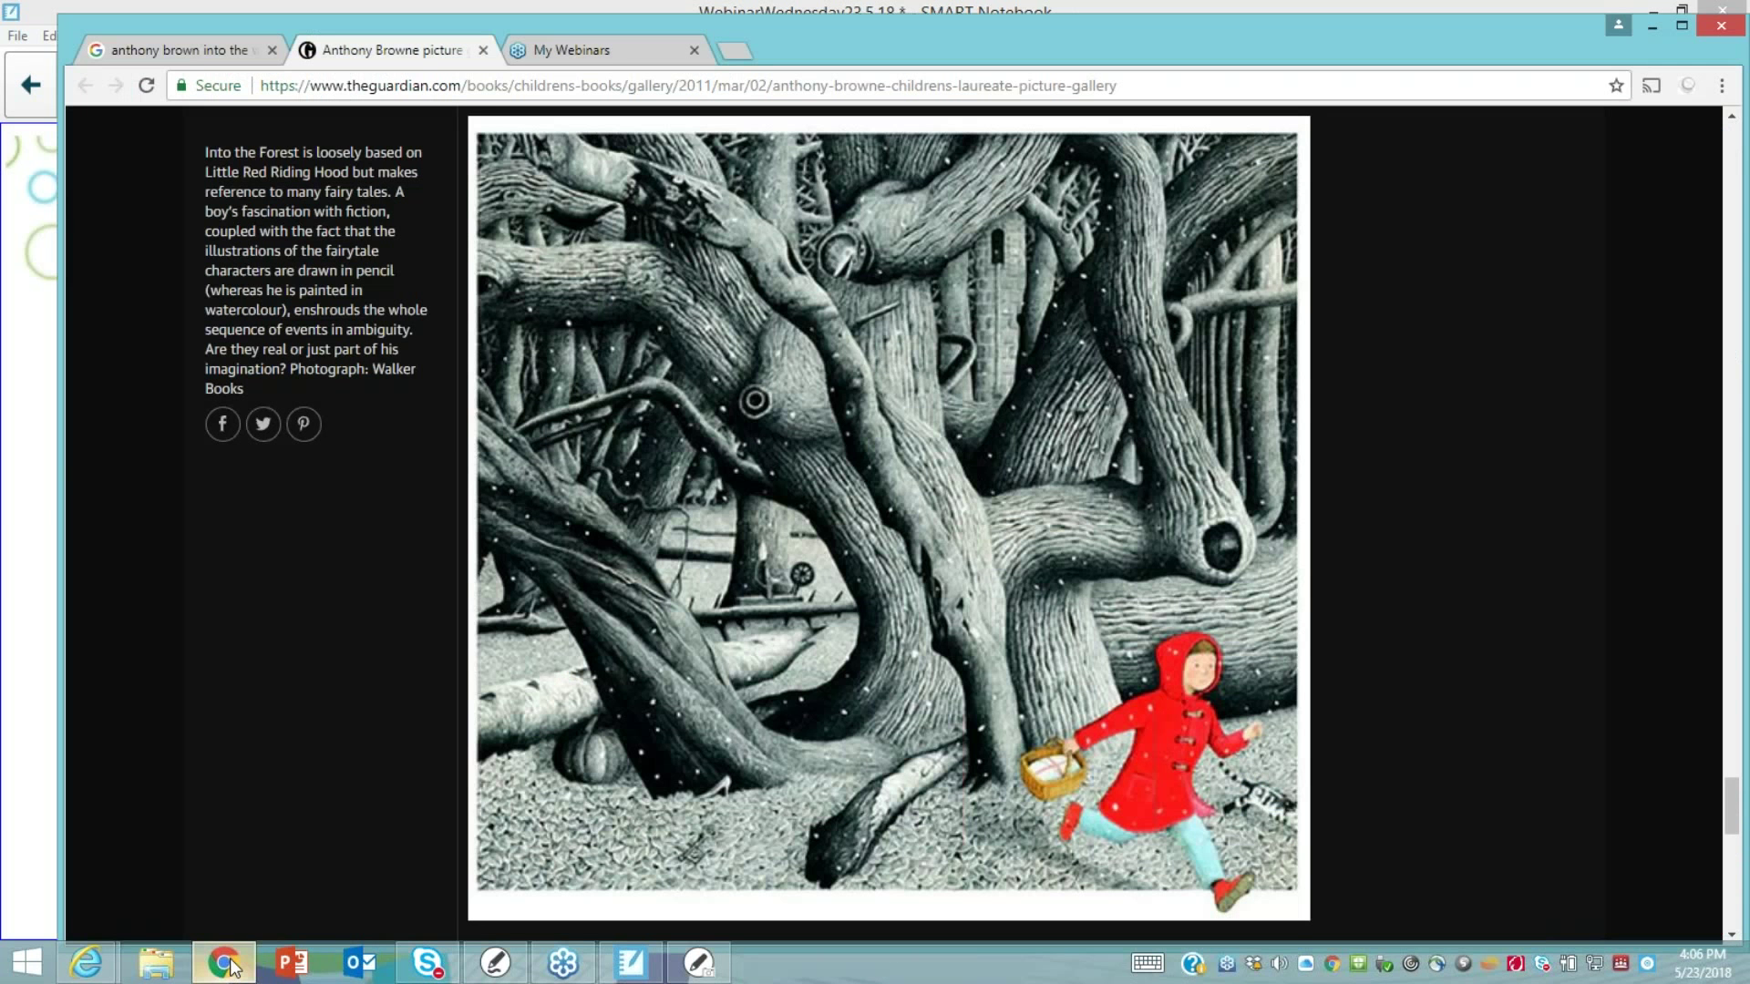
click(805, 502)
drag(482, 134, 1304, 907)
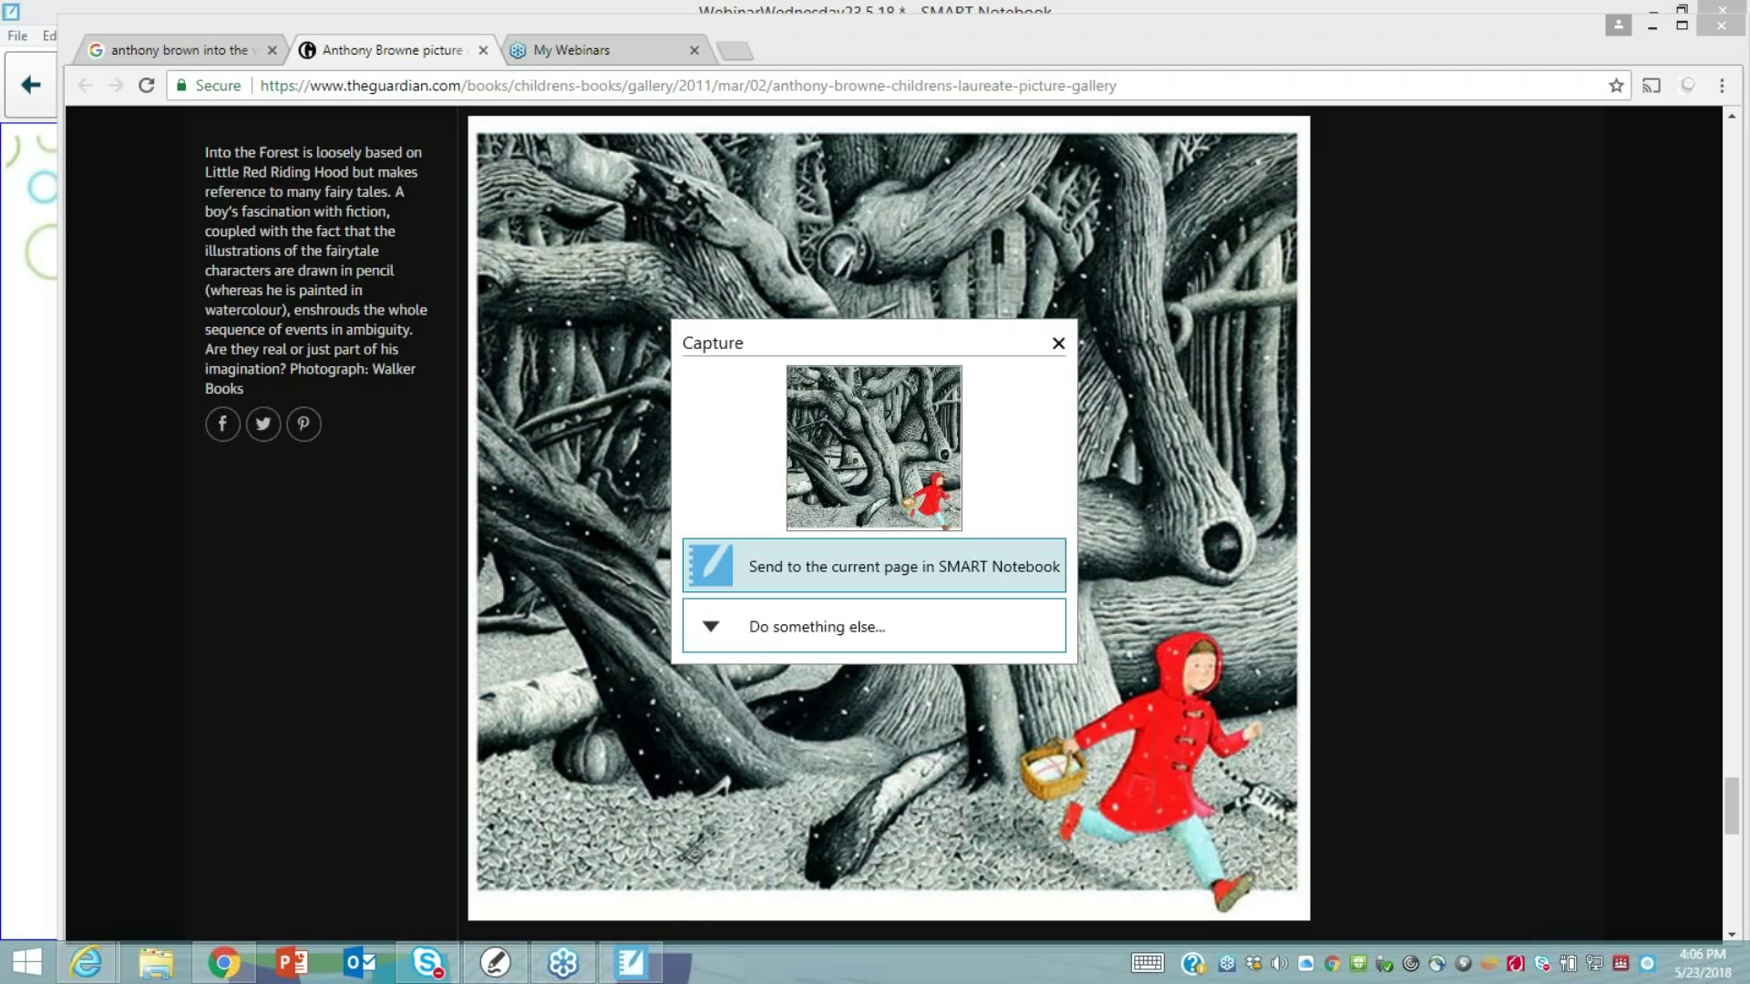
click(902, 566)
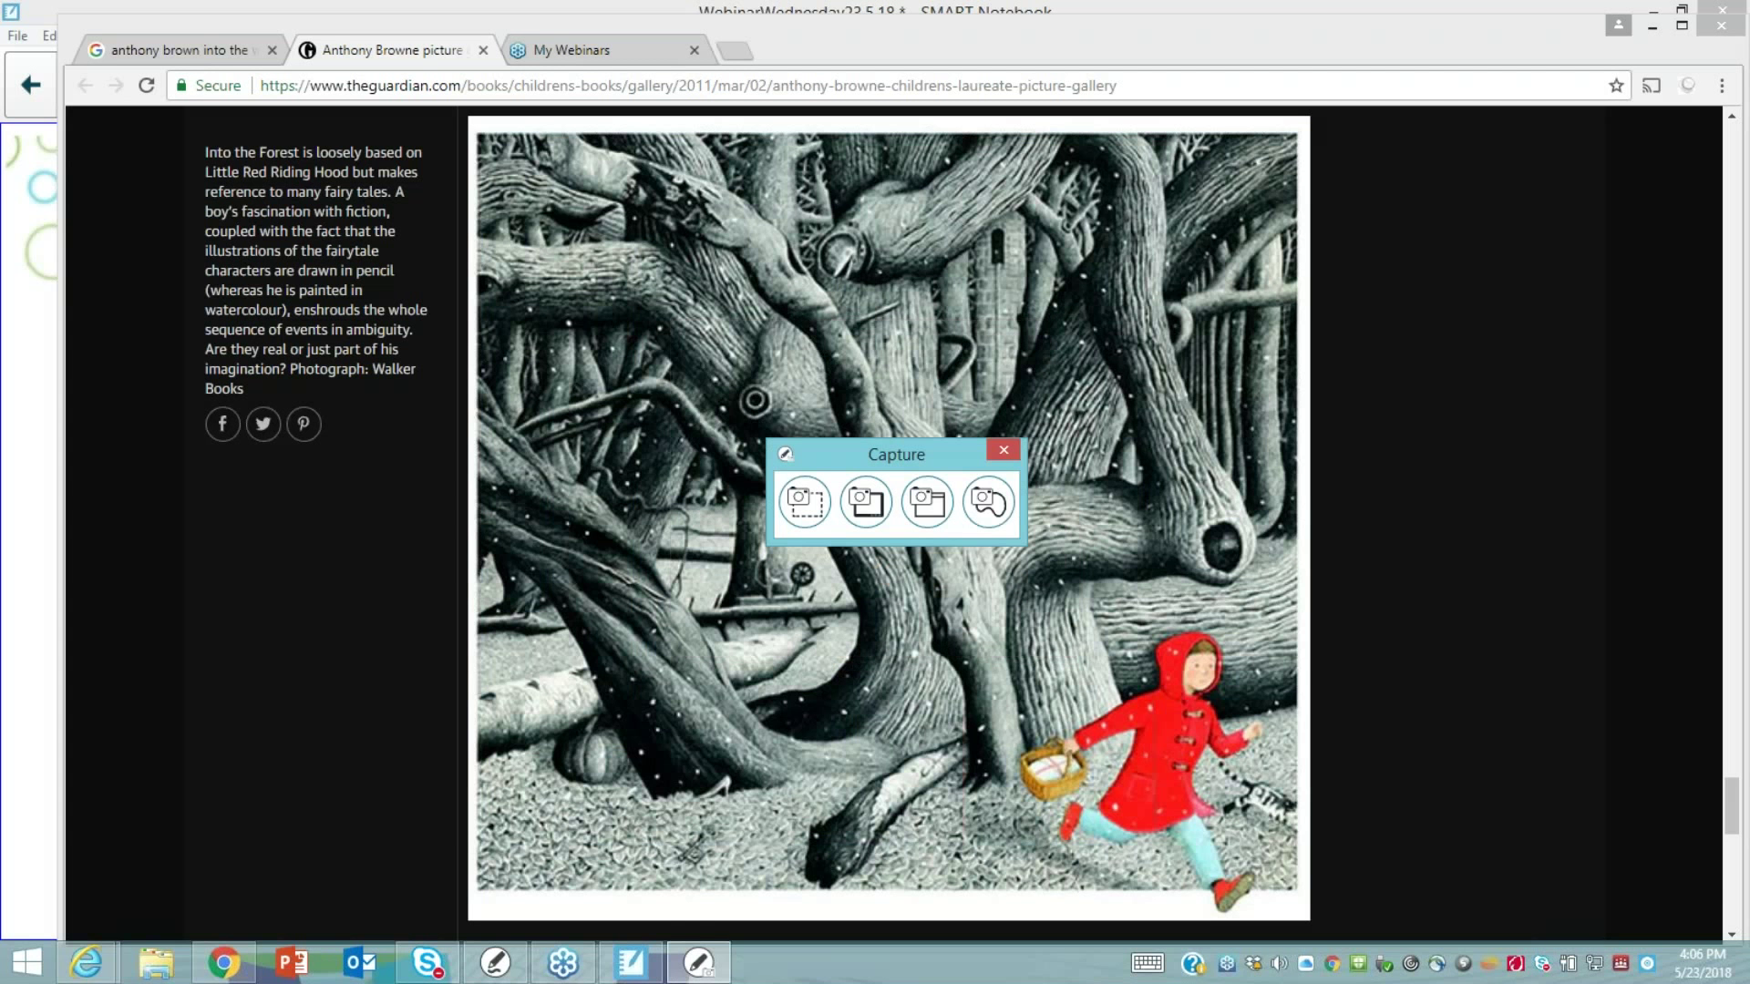
Return to SMART Notebook, then shrink the captured forest picture and reposition it on the new page
click(635, 968)
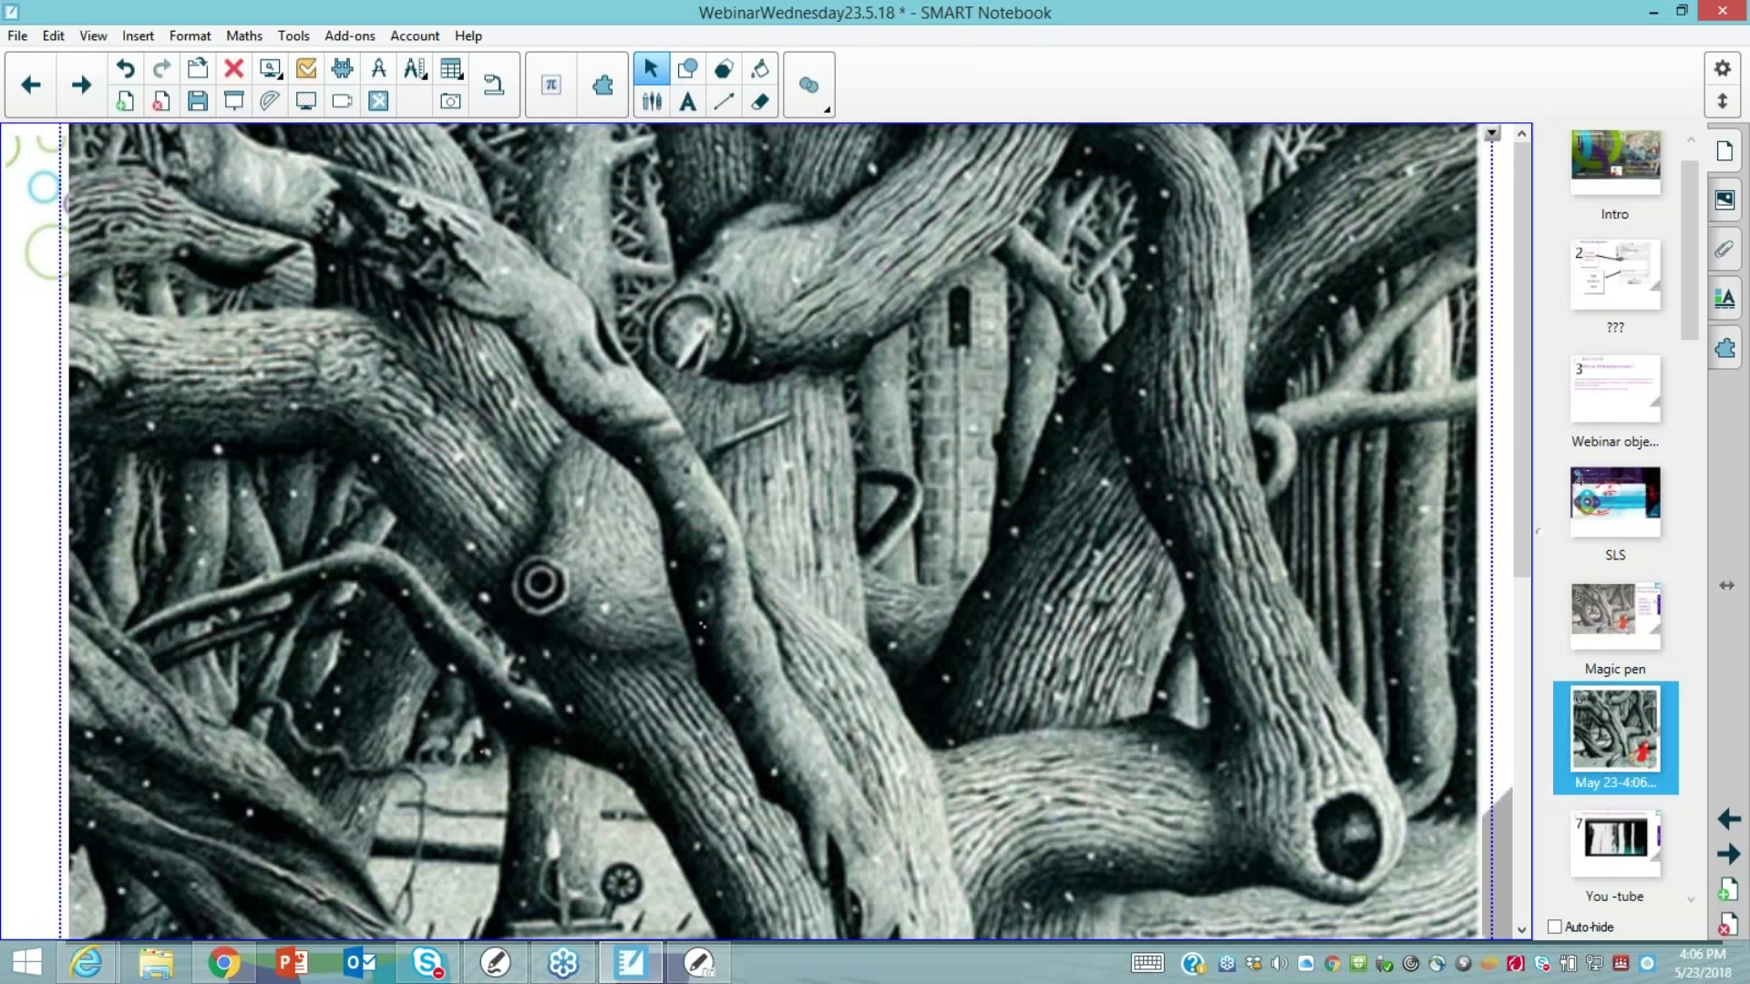
drag(774, 684, 702, 386)
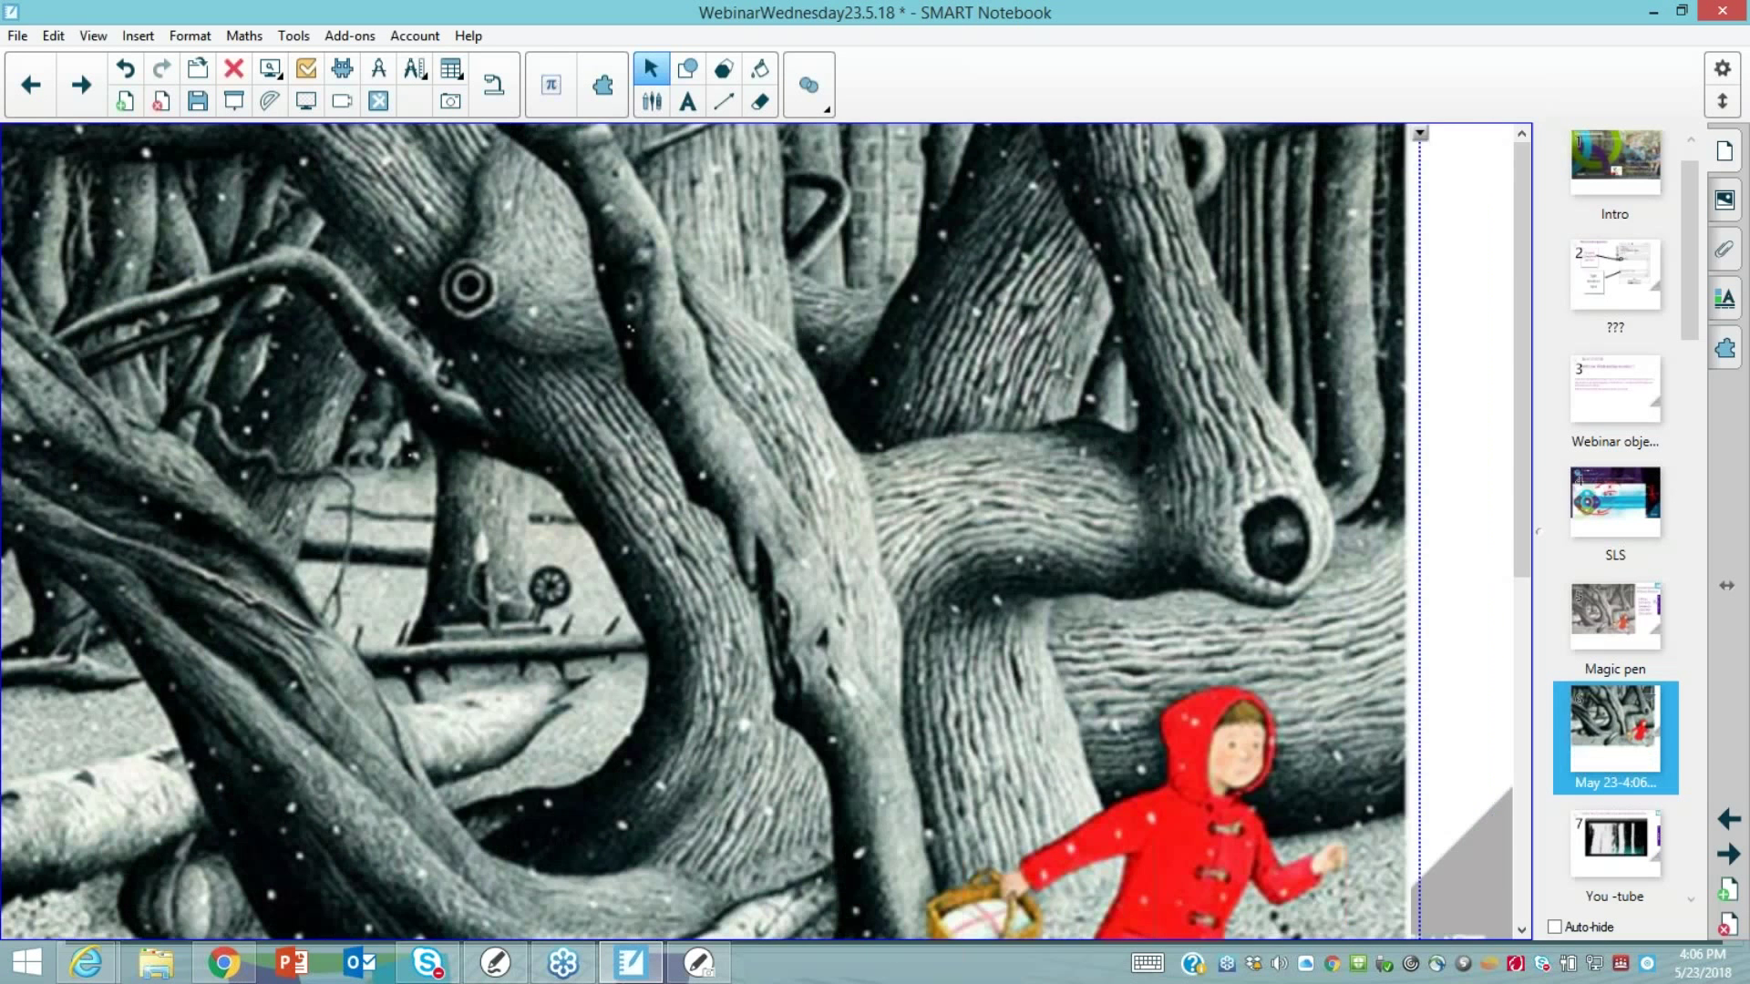
drag(820, 547, 665, 164)
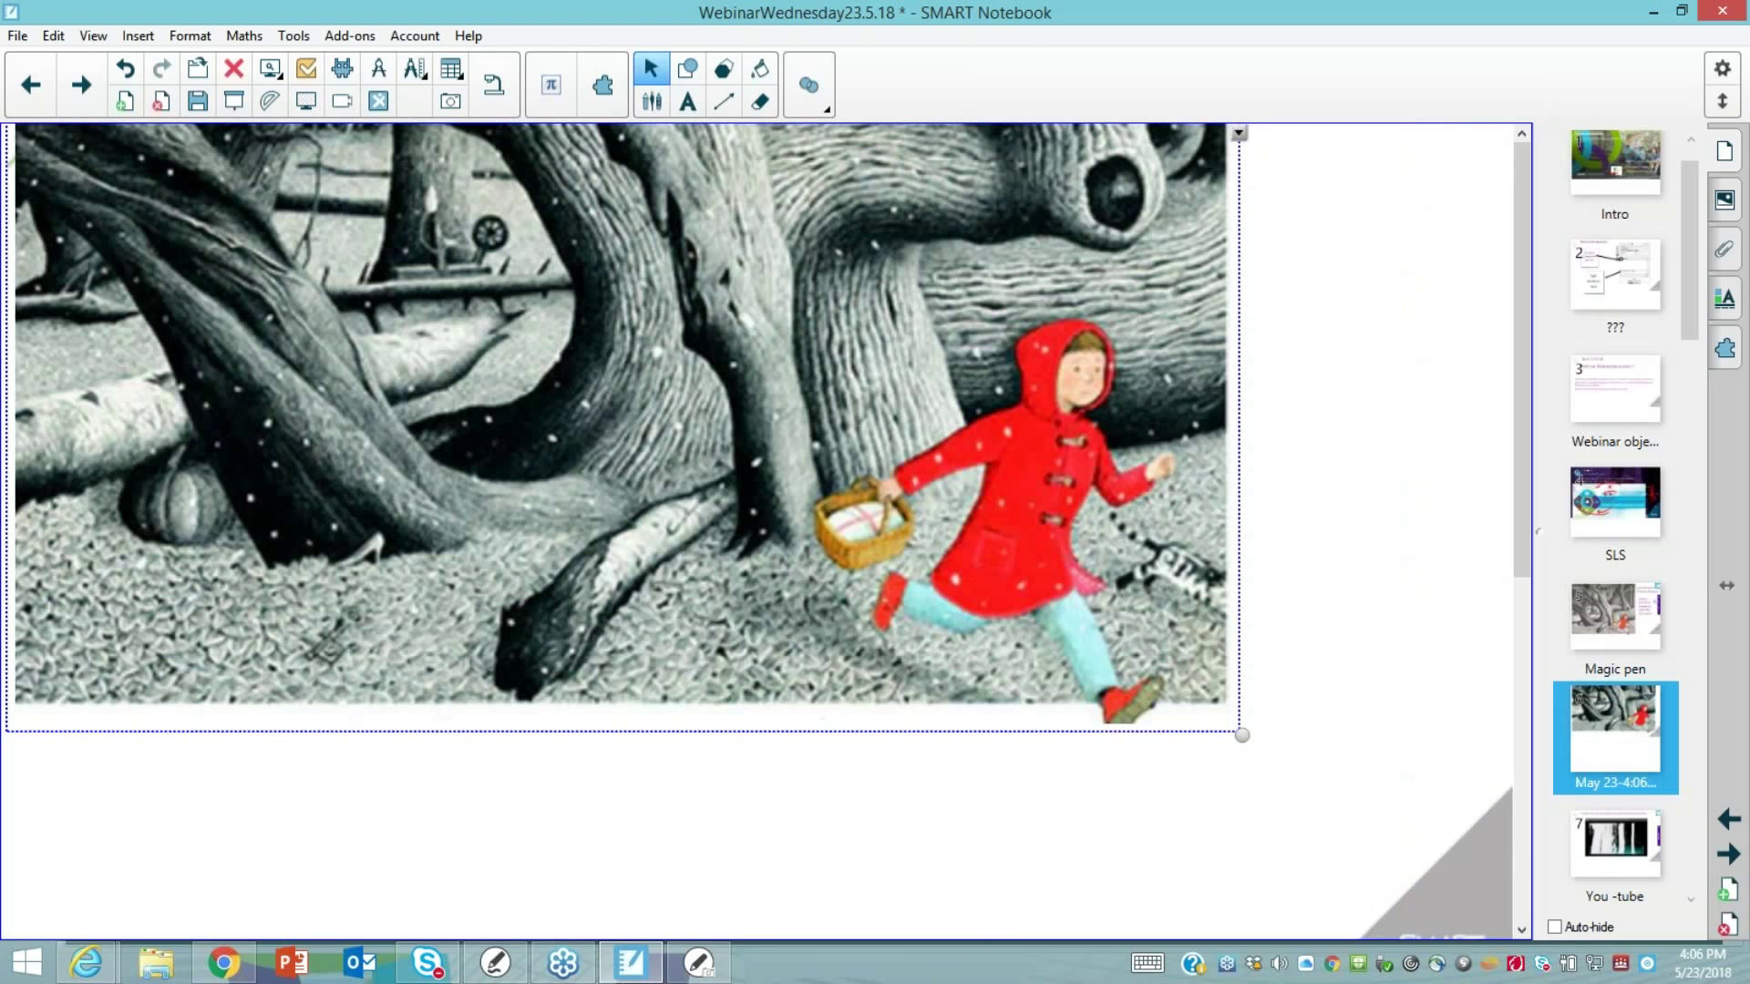
drag(1080, 369, 1143, 638)
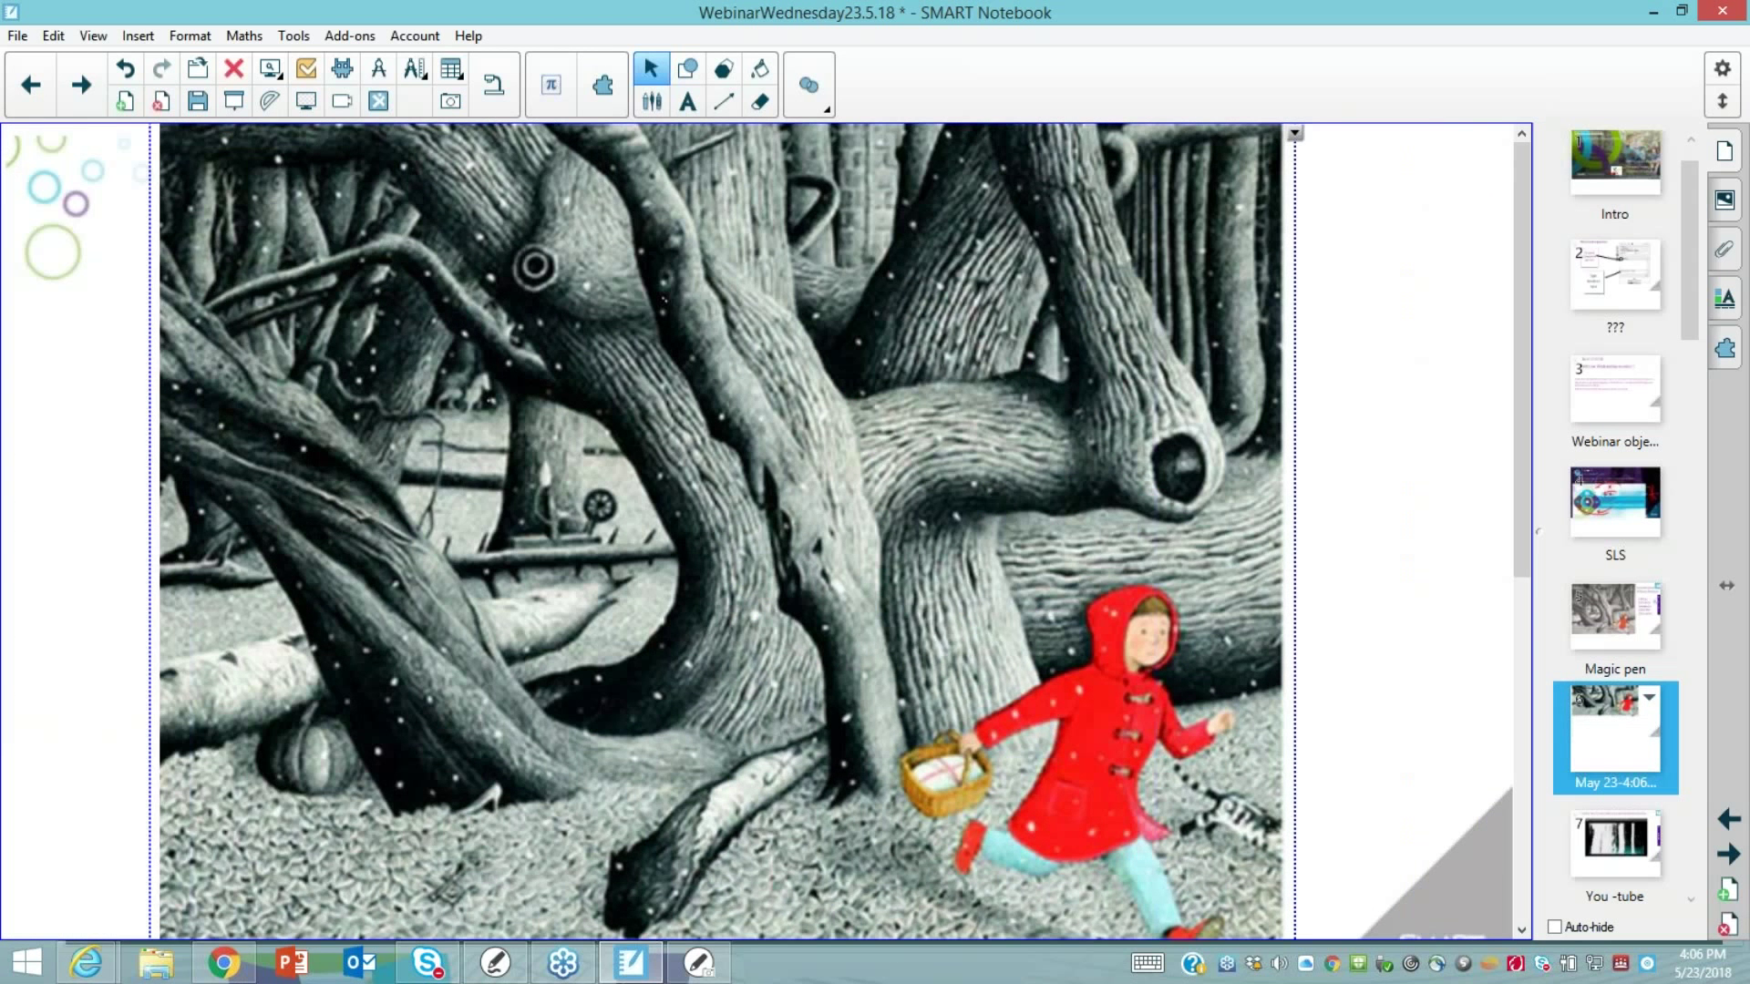
Show the SMART skill note on the Magic pen page, then switch the pen type to Magic Pen
click(1622, 625)
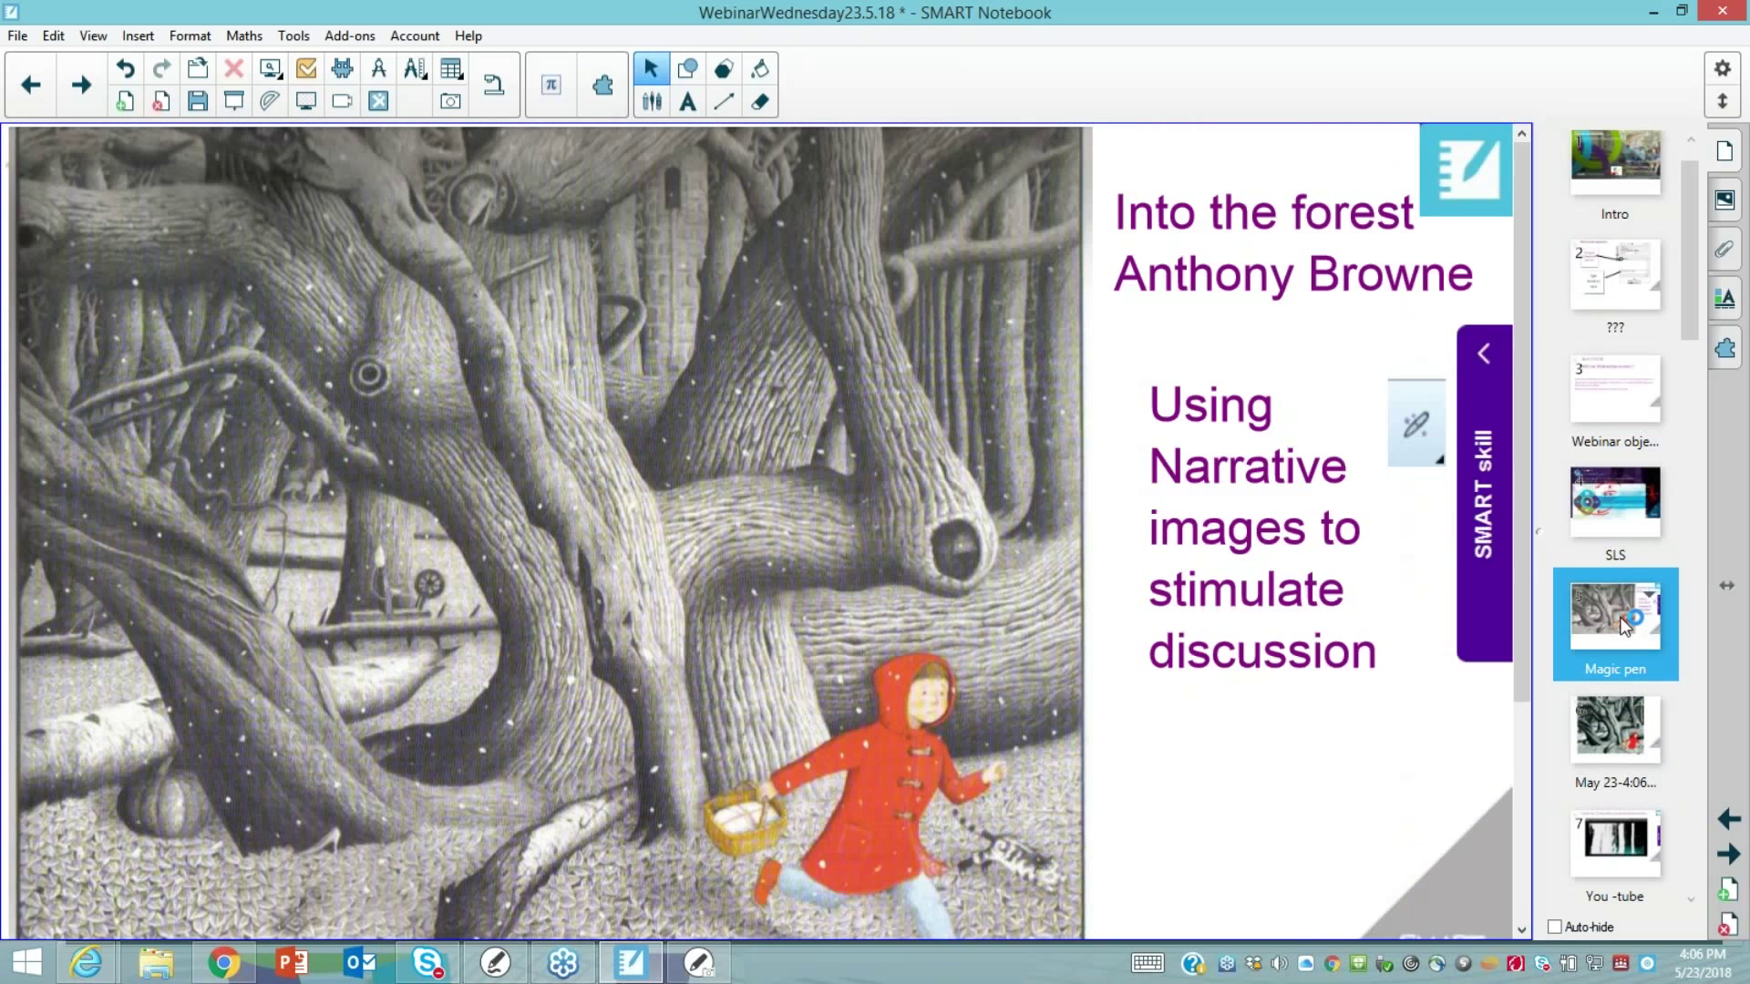
click(1484, 355)
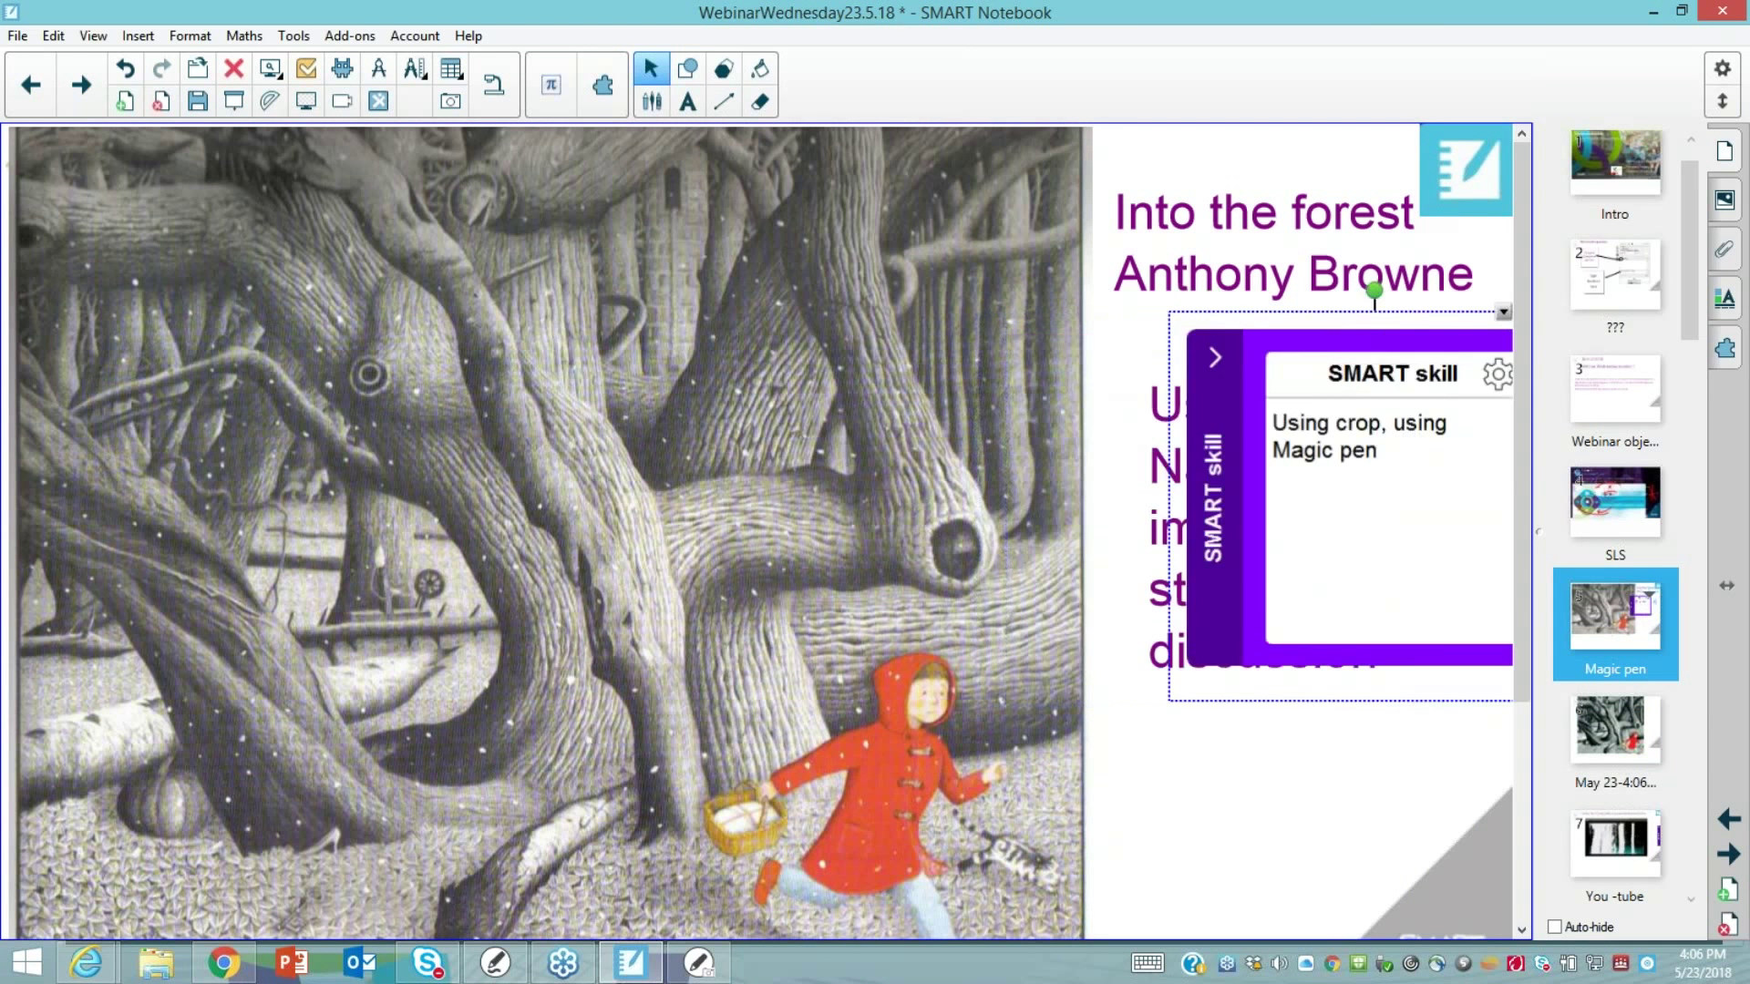
click(652, 102)
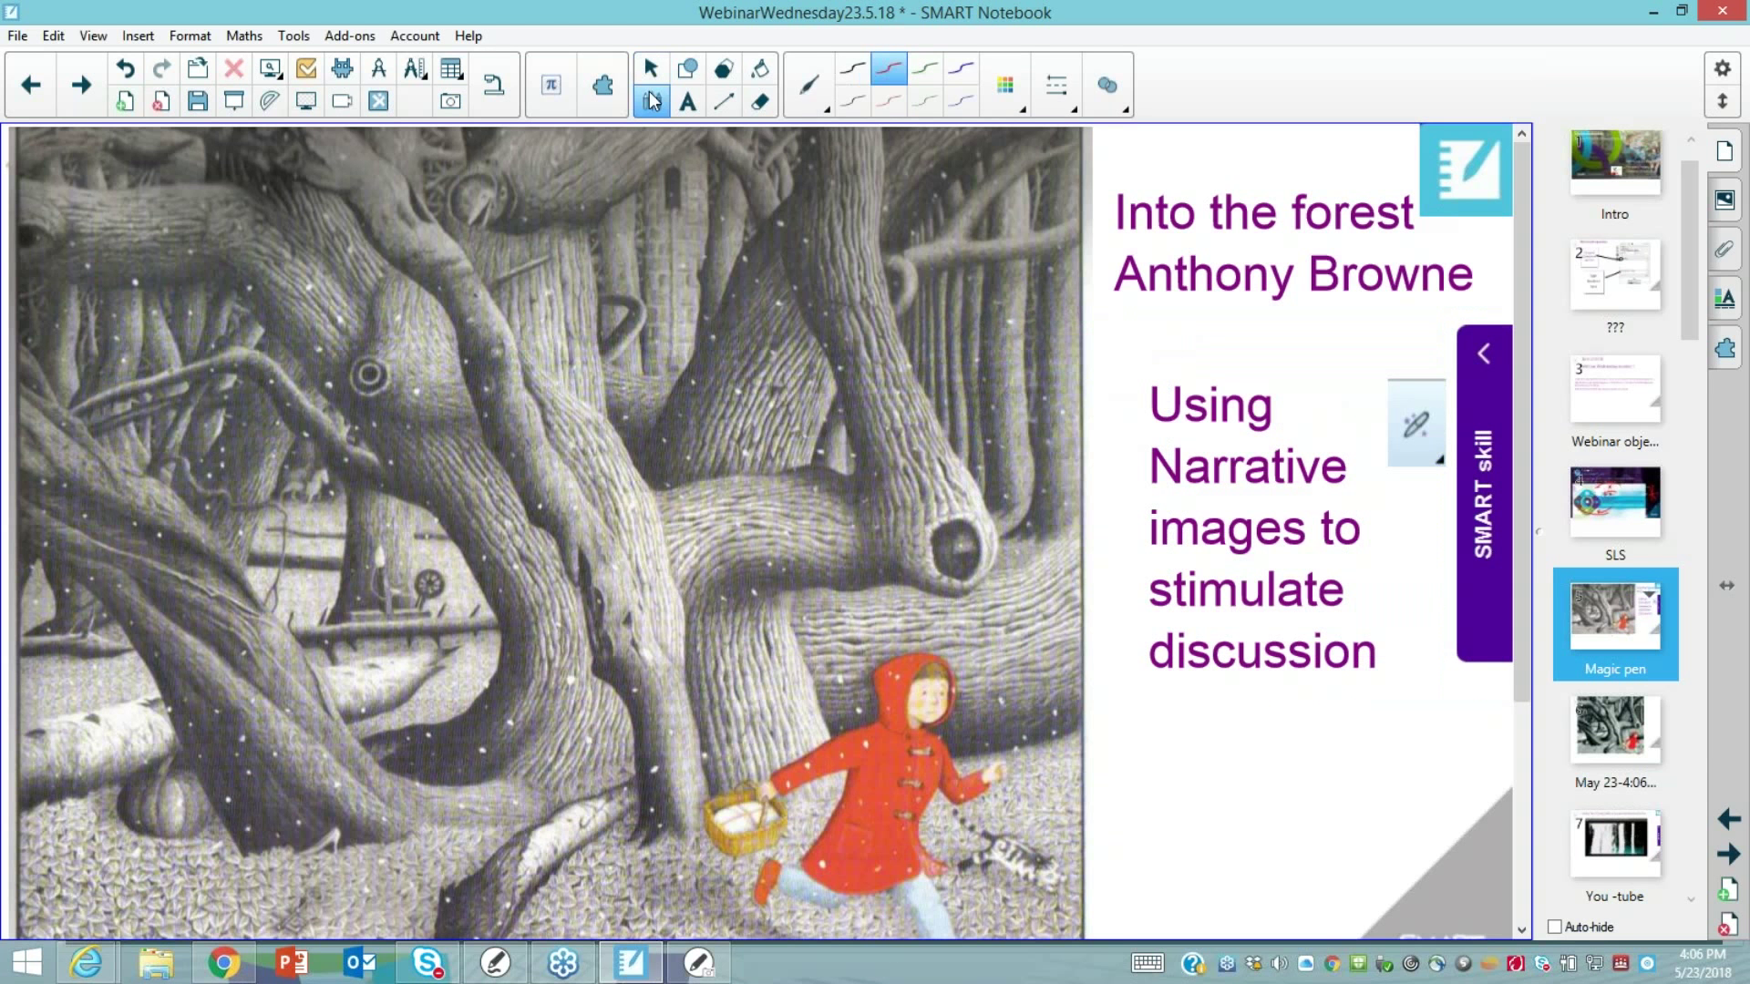
click(809, 91)
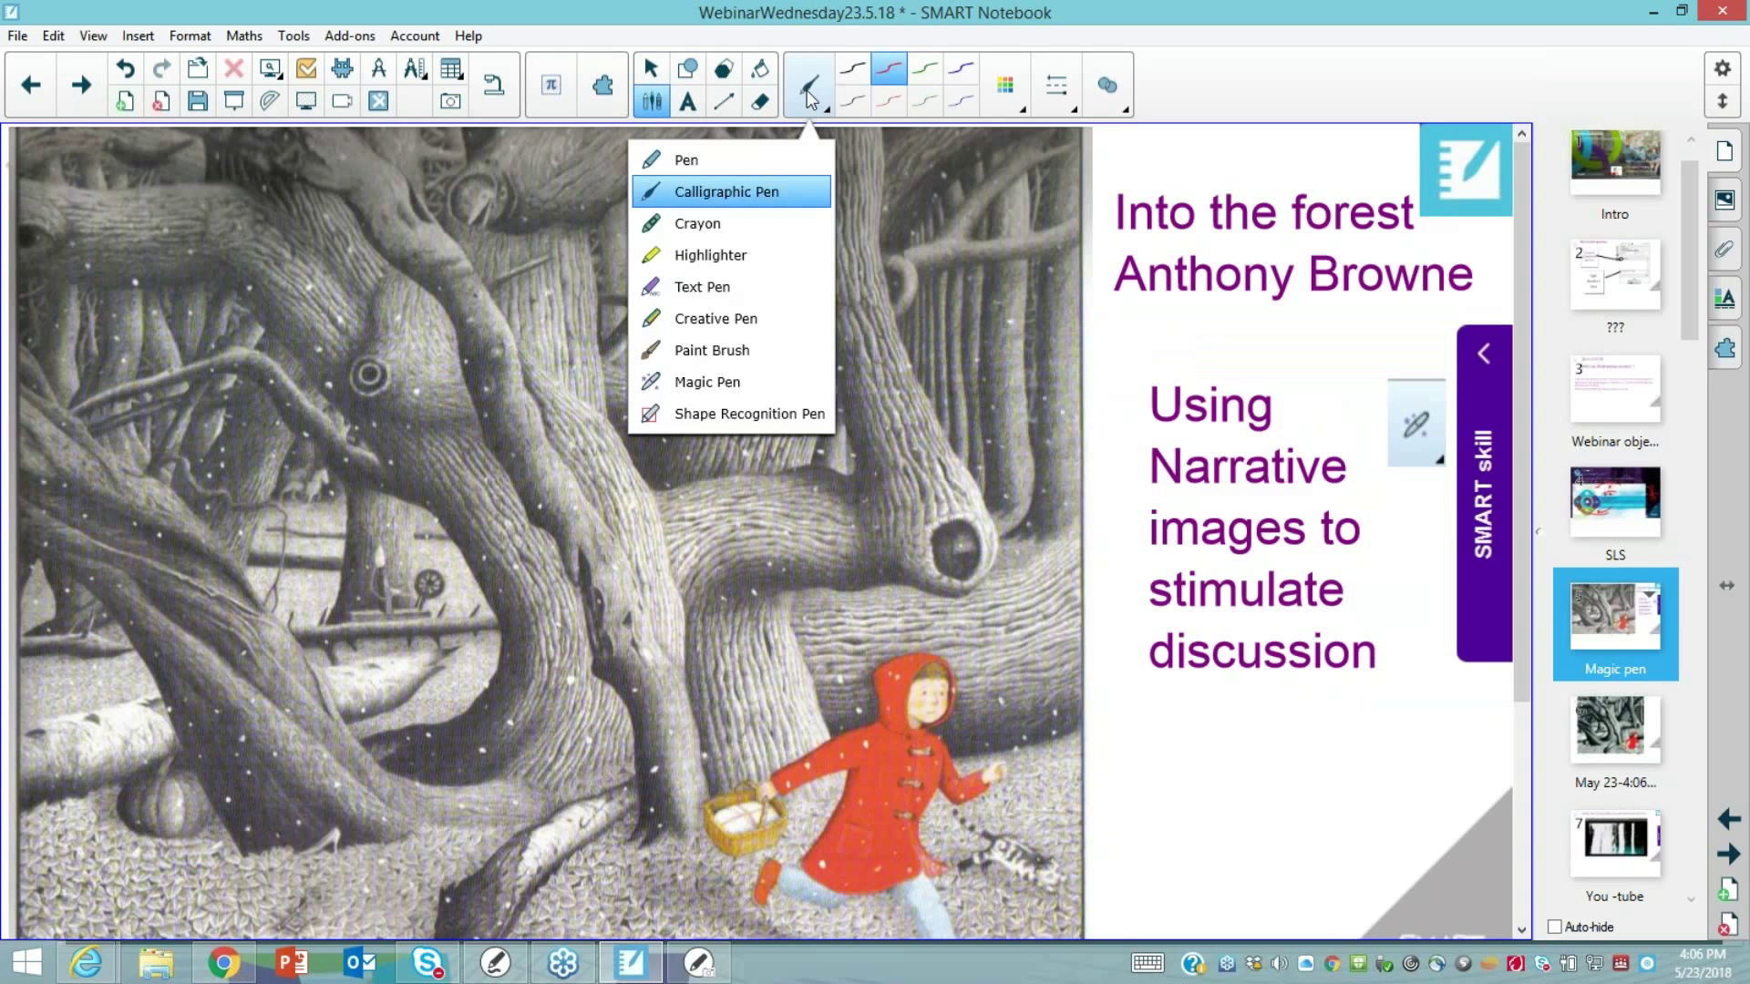
click(704, 381)
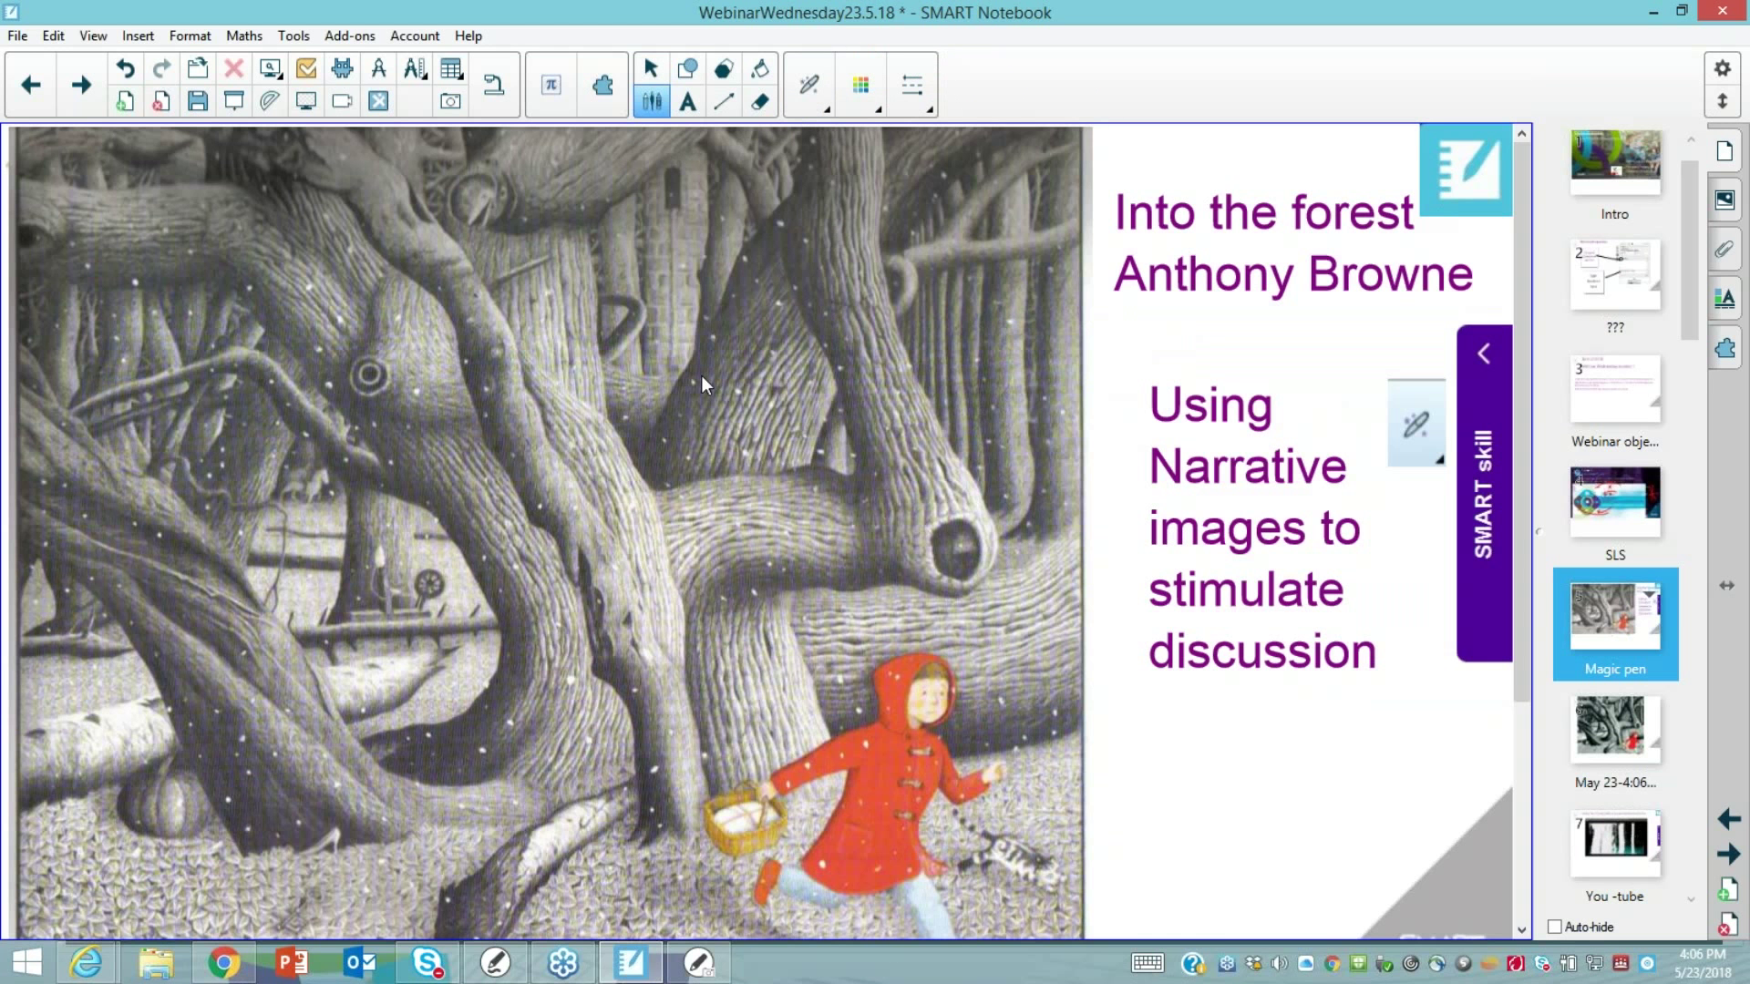
Spotlight the small figures between the trees with a circle, move the spotlight down to the shoe, and close it
mouse_move(328, 410)
mouse_down()
mouse_move(280, 528)
mouse_move(362, 437)
mouse_up()
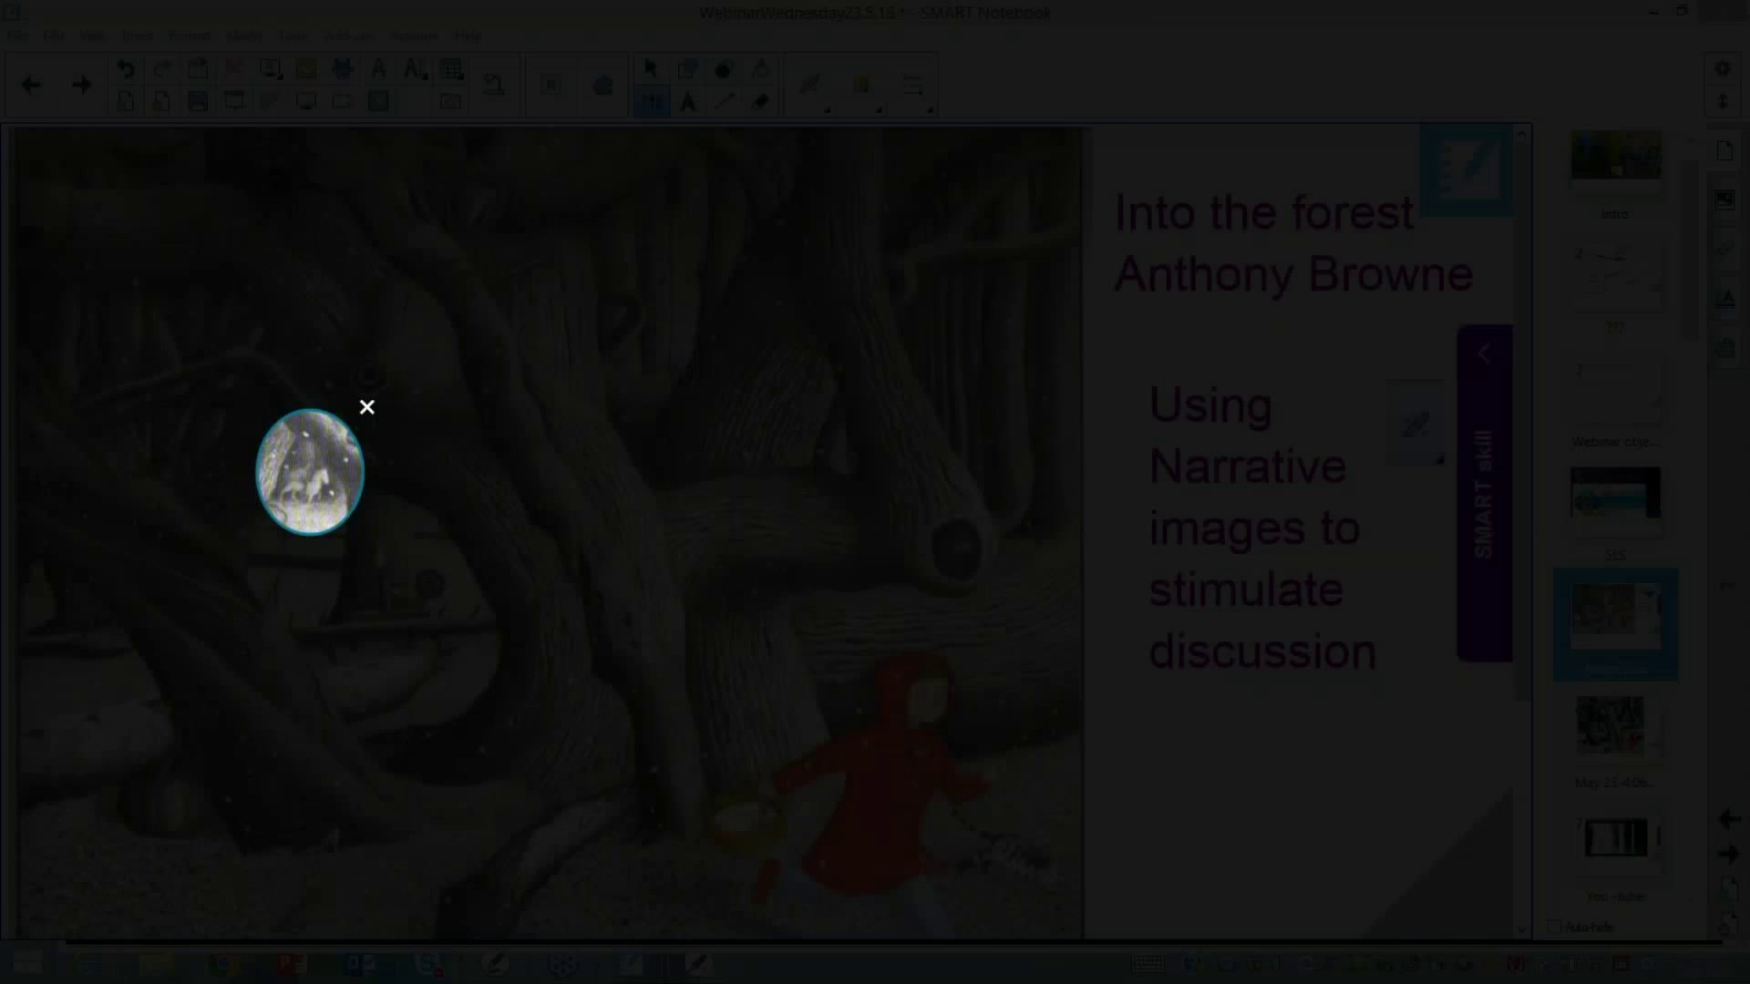
drag(309, 472, 319, 833)
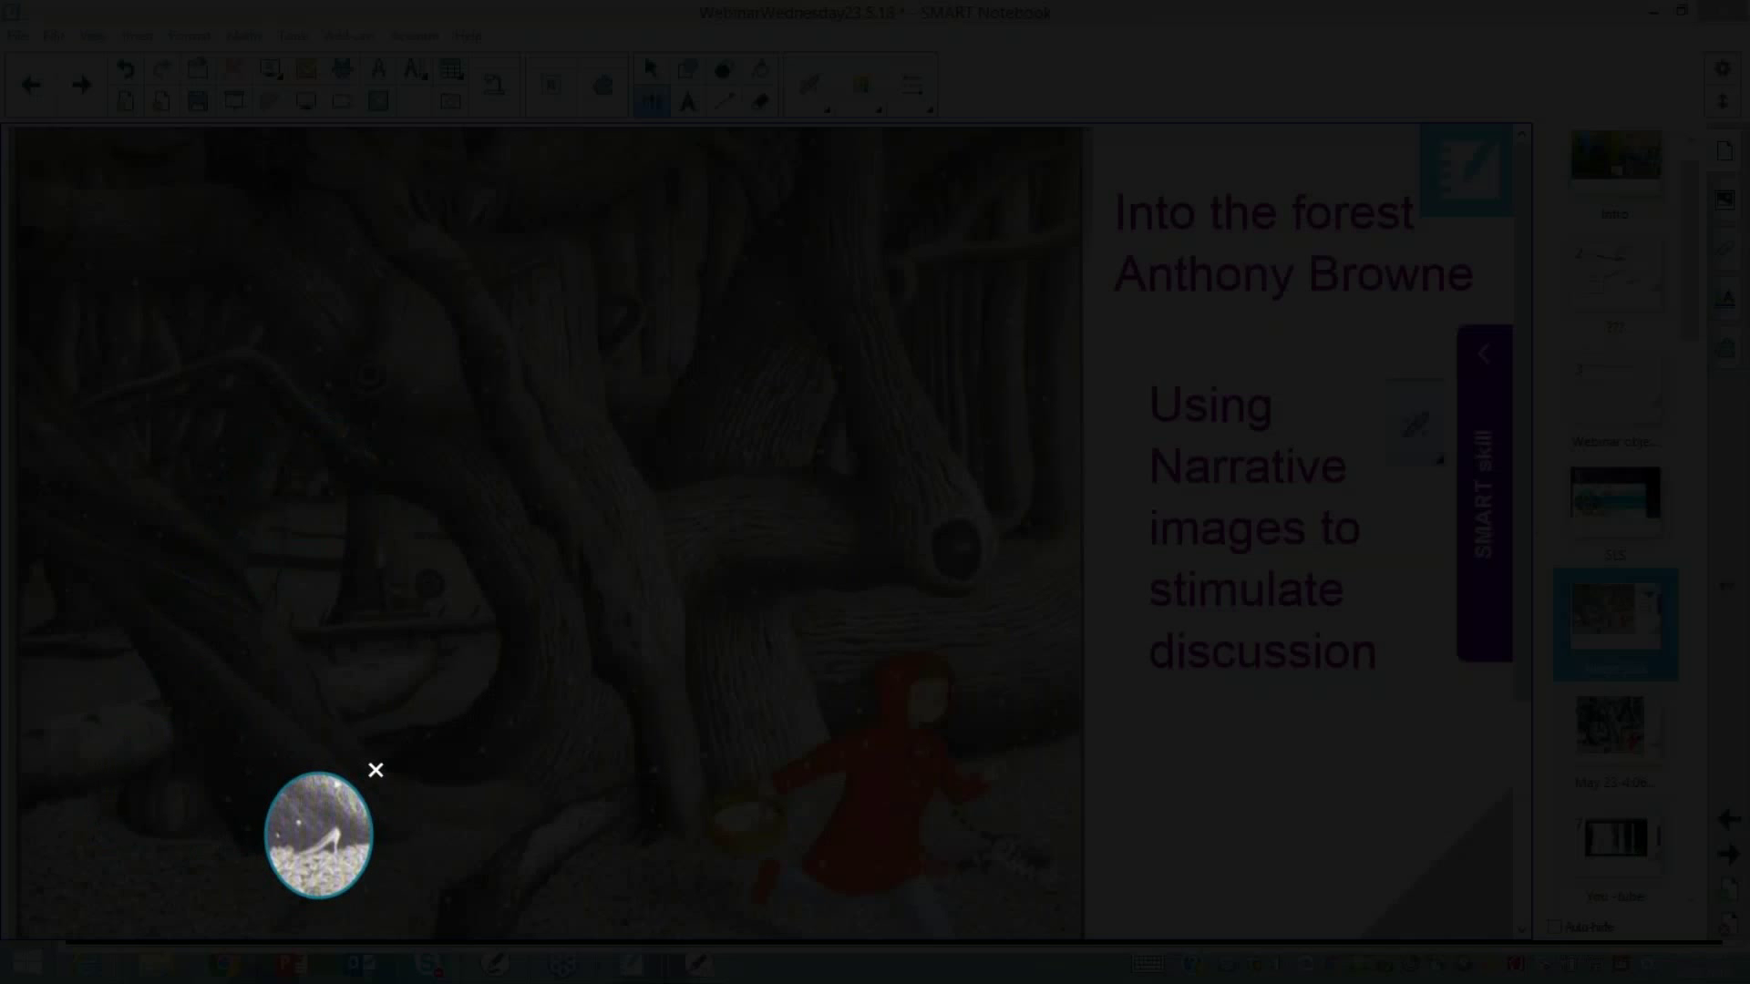
click(376, 770)
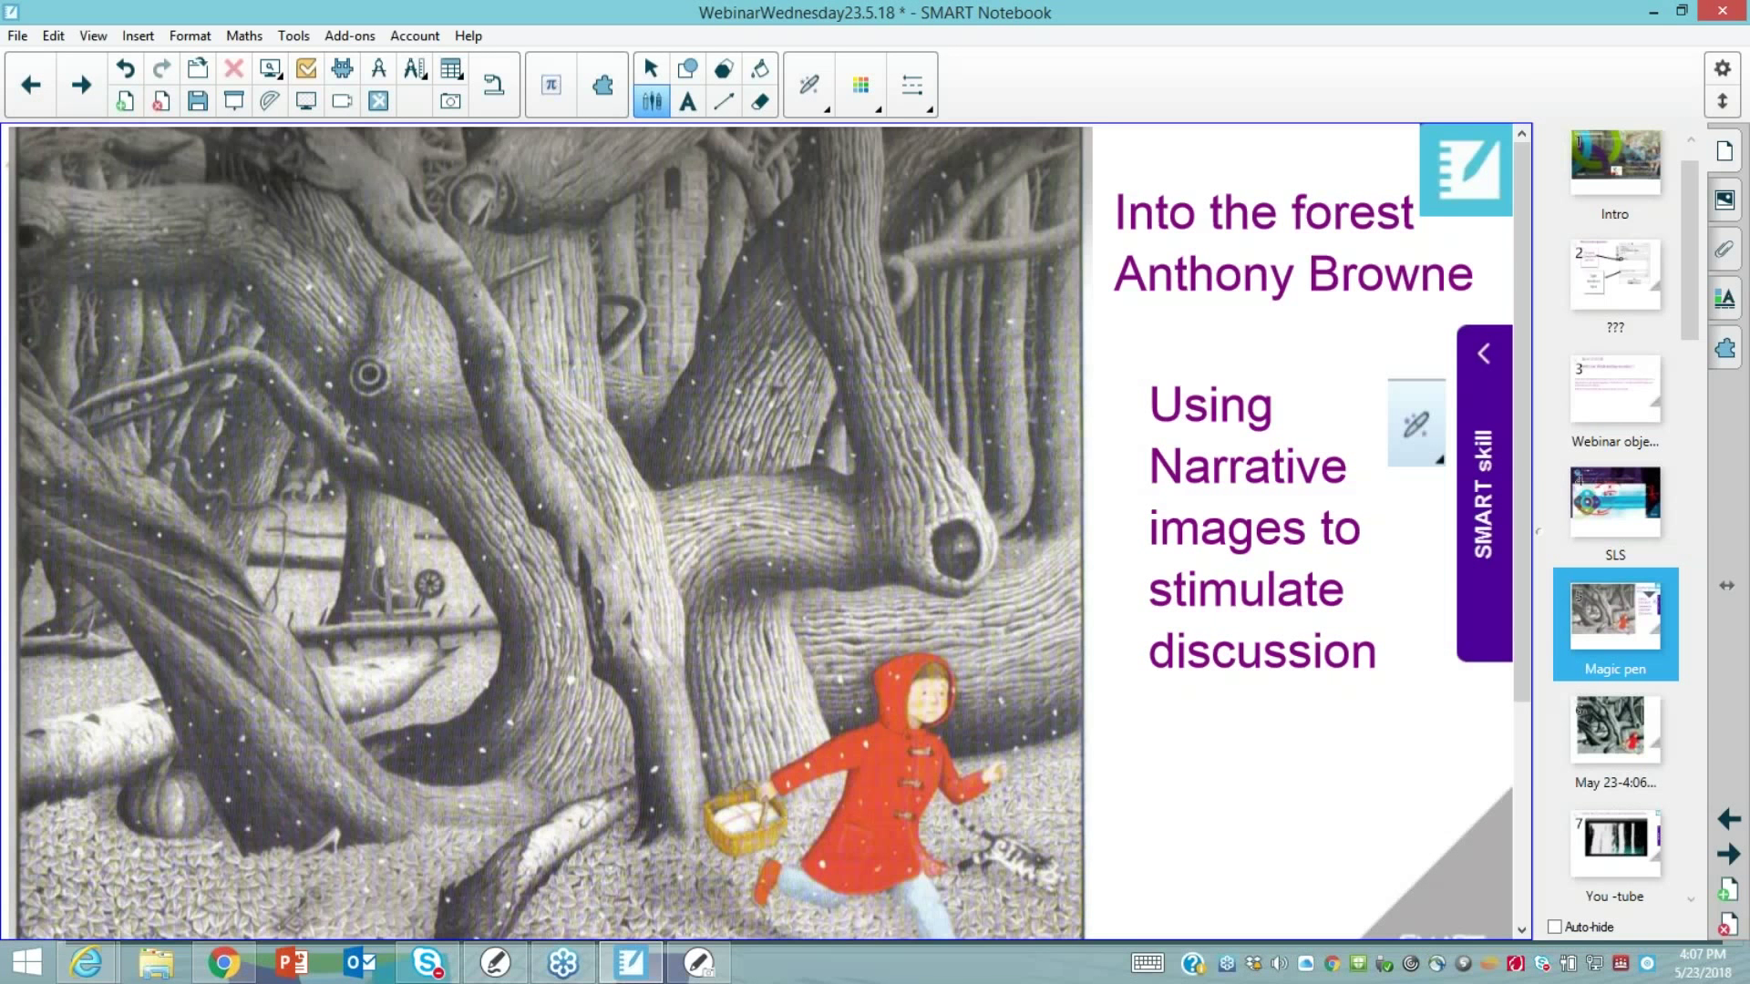
Magnify the spinning wheel among the trees with a Magic Pen rectangle, adjust the magnification, and close the magnifier
mouse_move(319, 522)
mouse_down()
mouse_move(312, 609)
mouse_move(497, 674)
mouse_up()
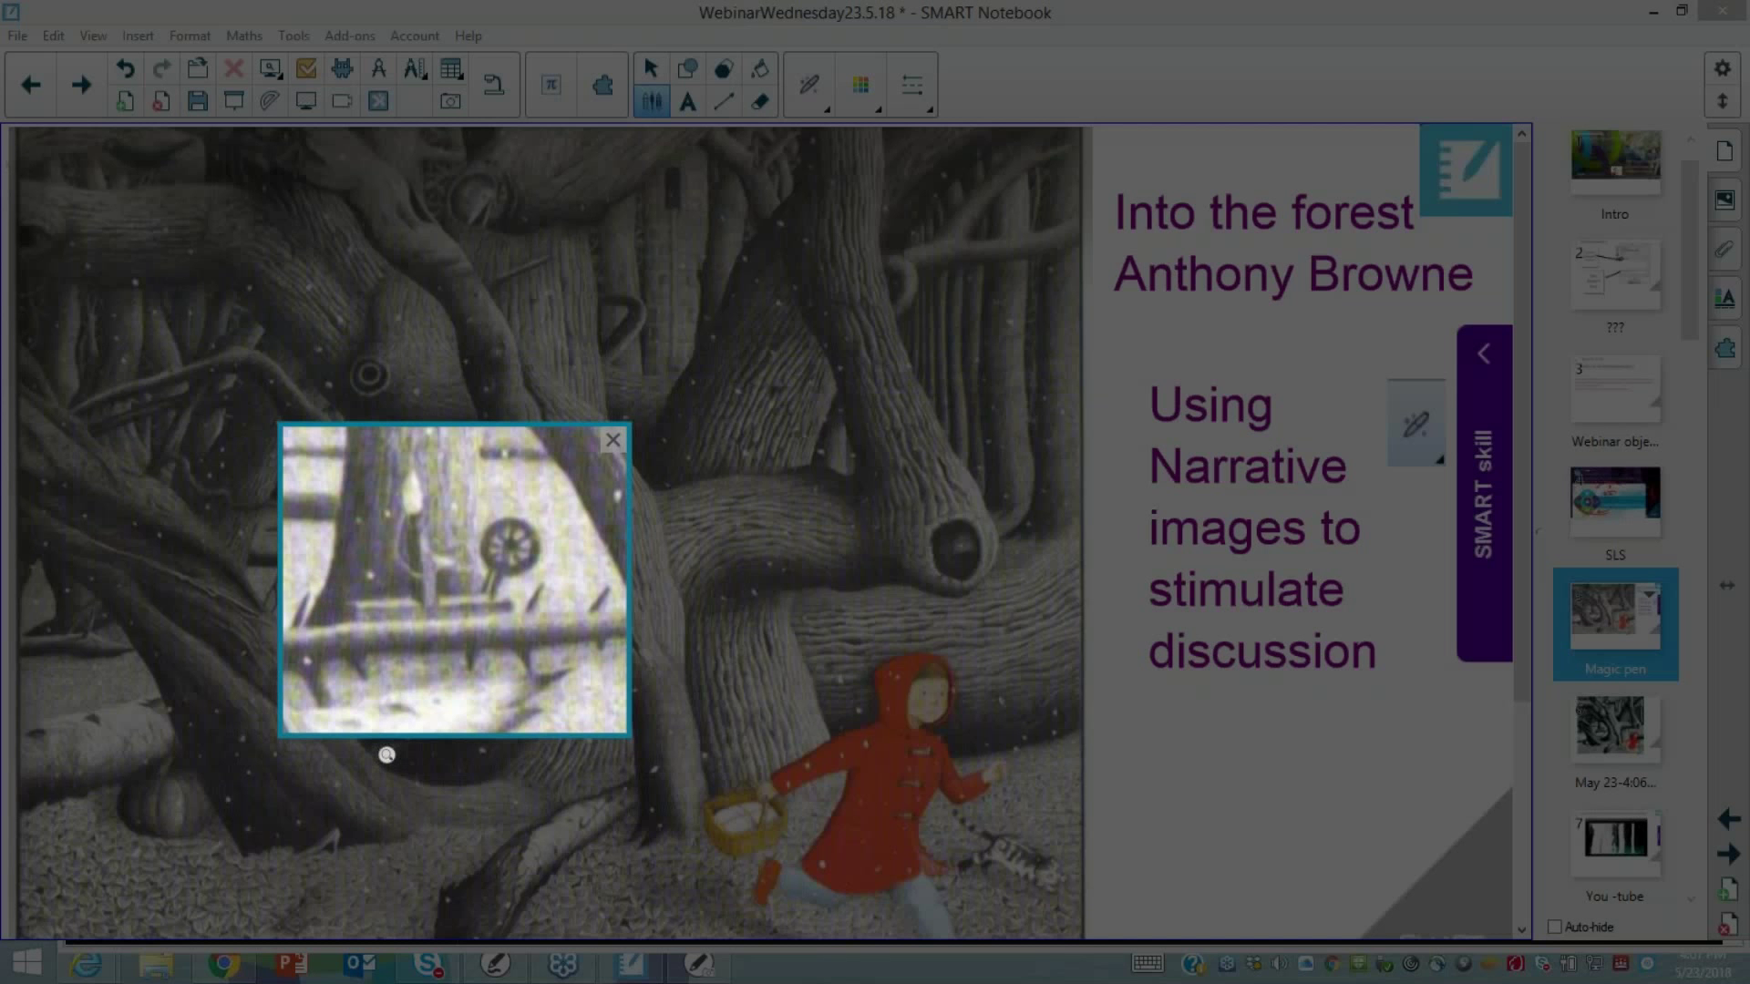
mouse_move(408, 755)
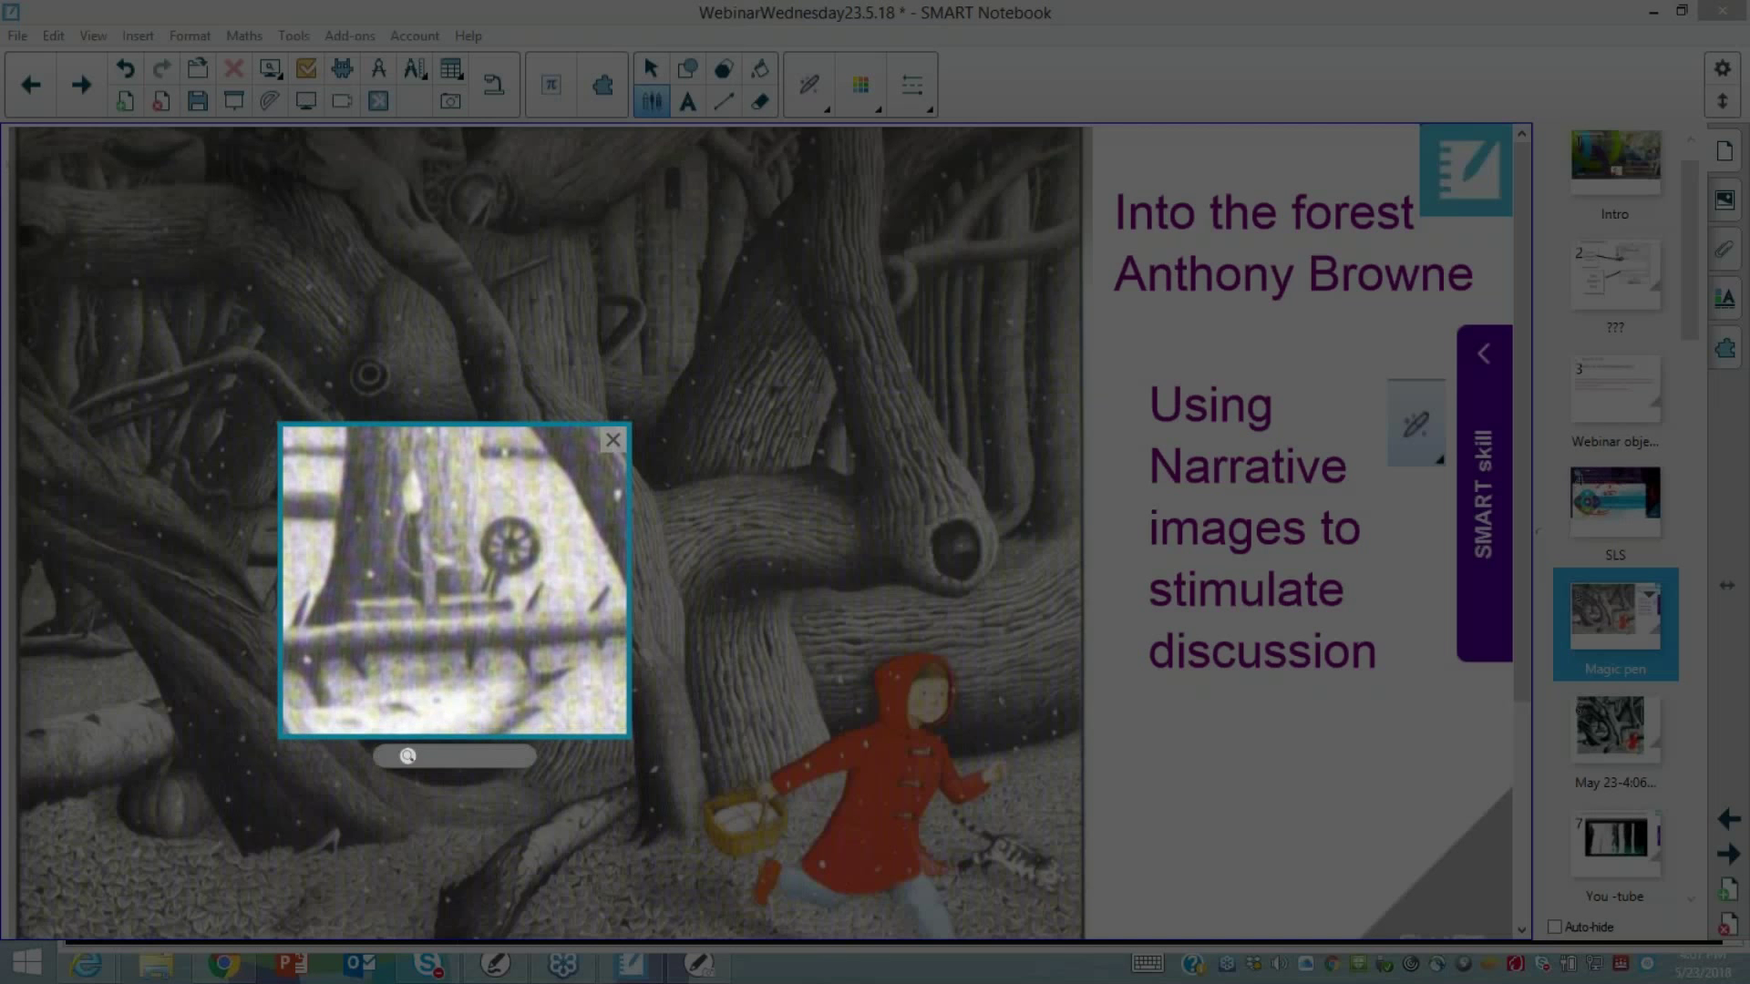
mouse_move(407, 756)
mouse_down()
mouse_move(469, 756)
mouse_move(385, 756)
mouse_up()
click(613, 440)
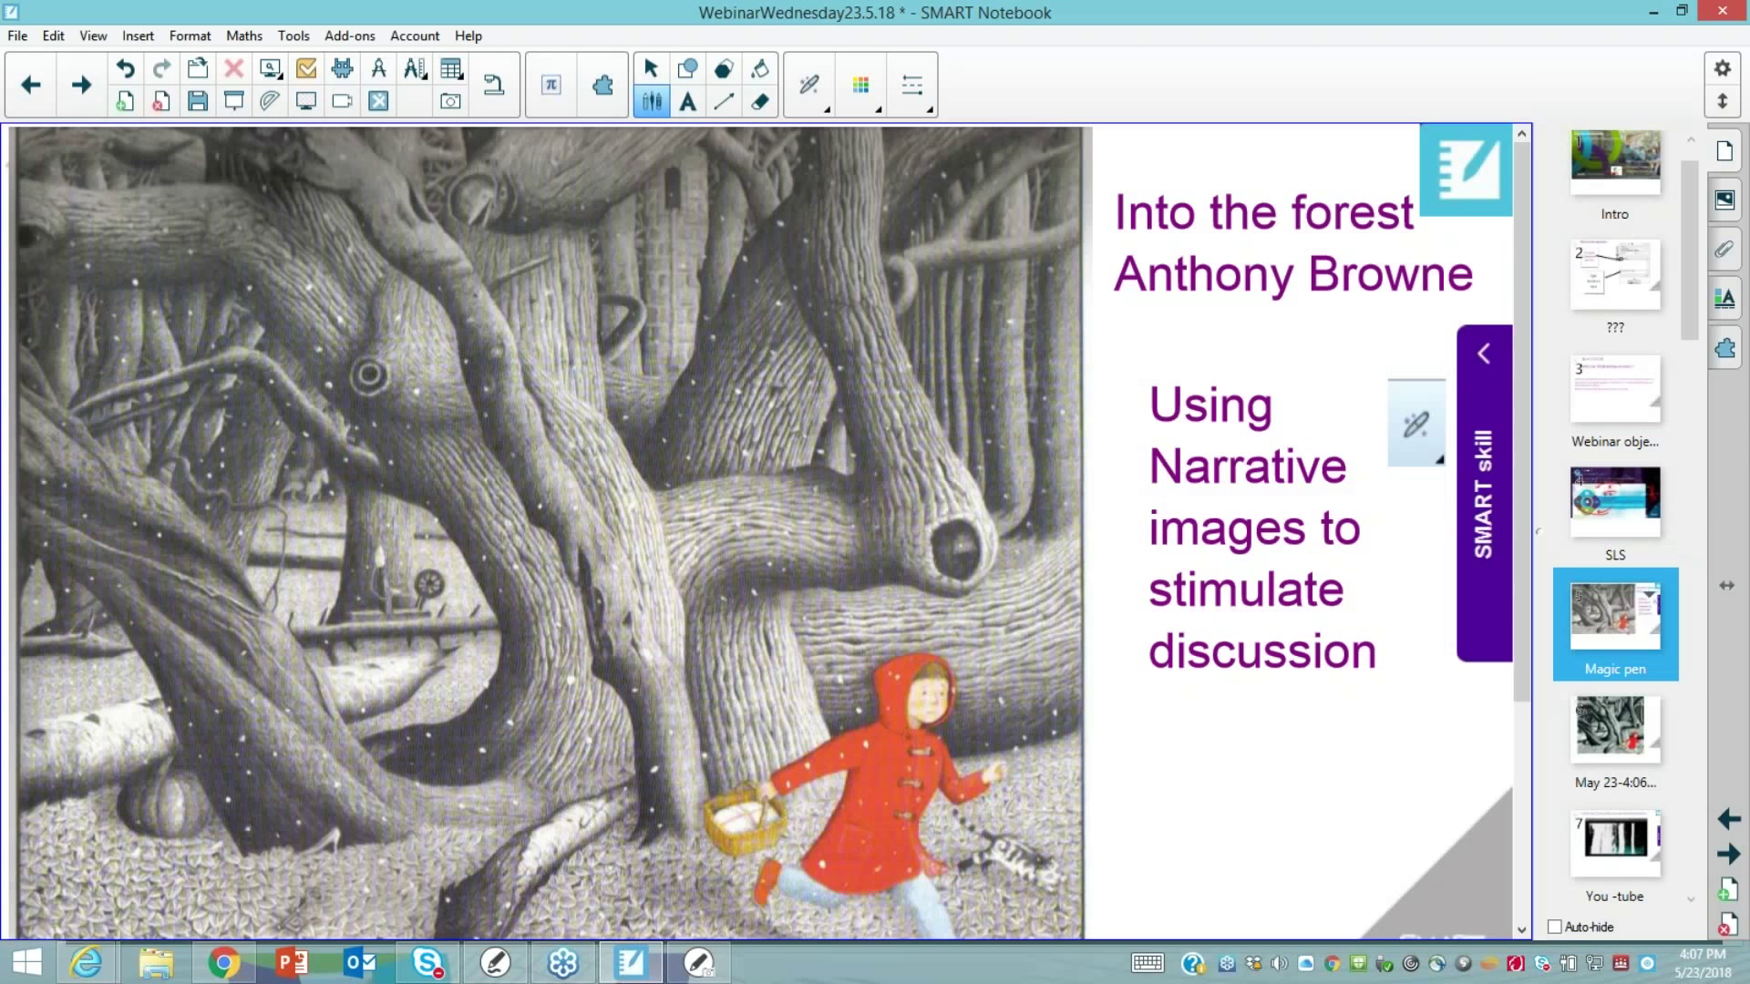
Handwrite "Rapunzel" in fading Magic Pen ink across the tree trunks just below the tower
drag(579, 319, 574, 411)
mouse_move(576, 326)
mouse_down()
mouse_move(602, 306)
mouse_move(616, 409)
mouse_up()
mouse_move(625, 347)
mouse_down()
mouse_move(661, 397)
mouse_move(674, 376)
mouse_move(757, 375)
mouse_move(762, 401)
mouse_up()
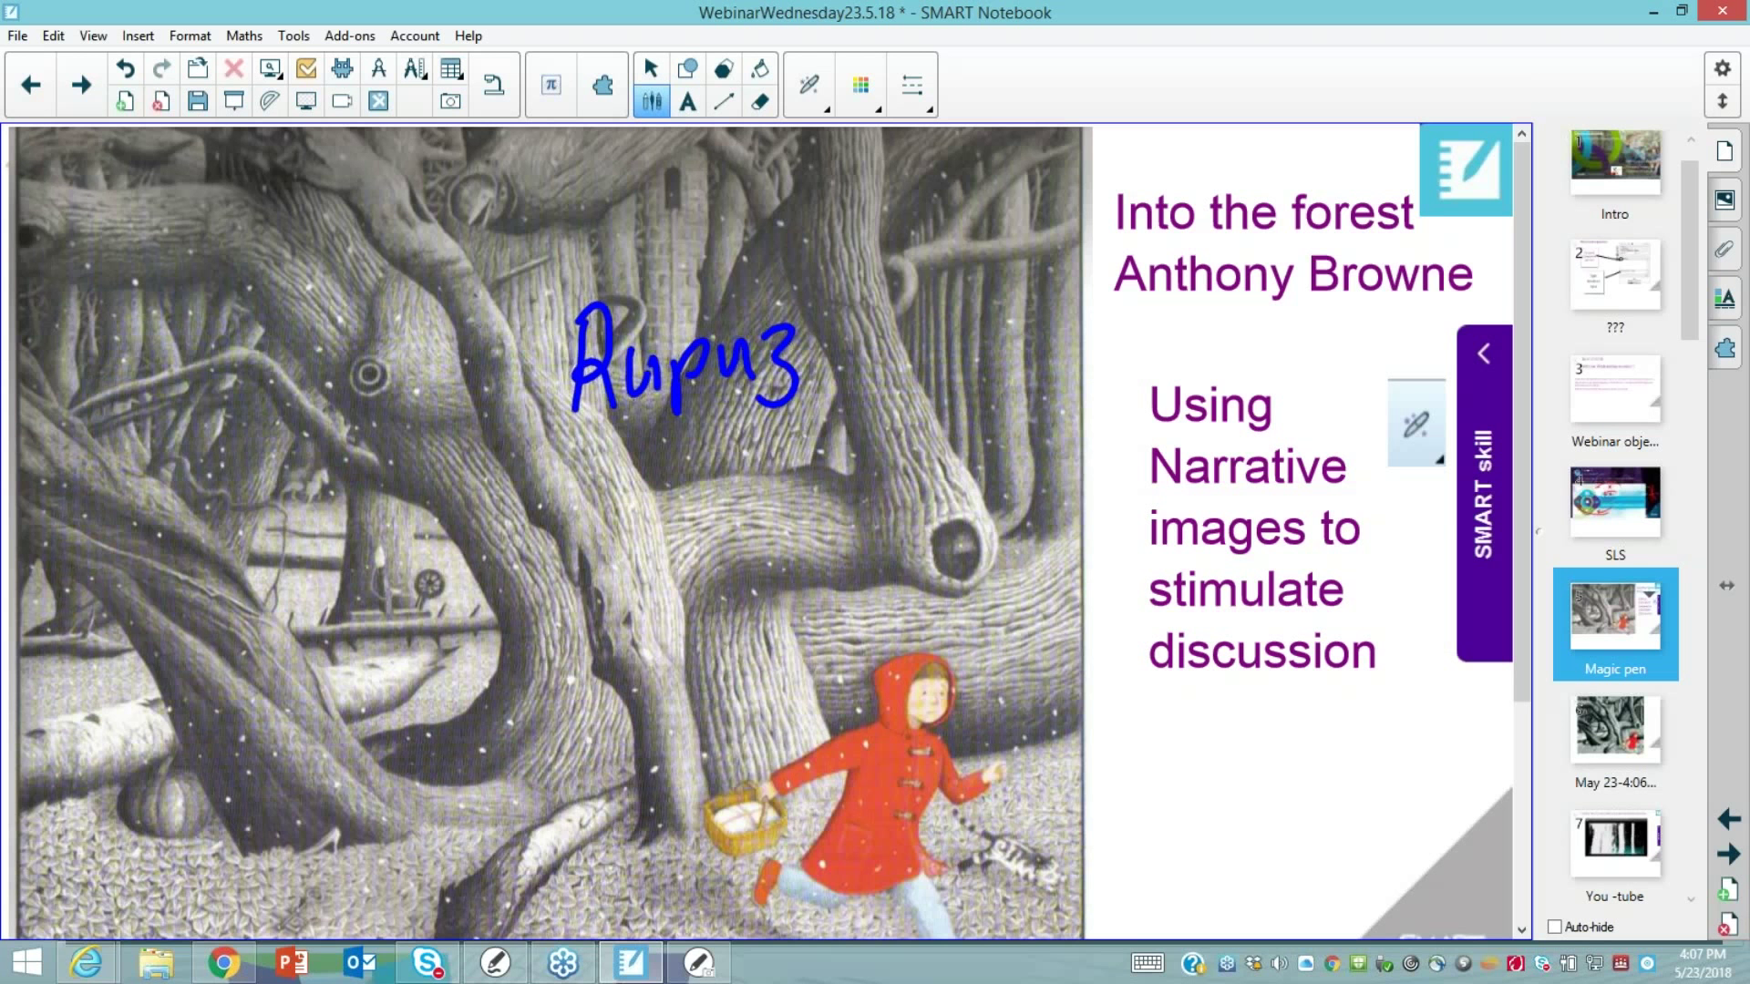
mouse_move(818, 332)
mouse_down()
mouse_move(840, 290)
mouse_move(844, 348)
mouse_up()
click(853, 329)
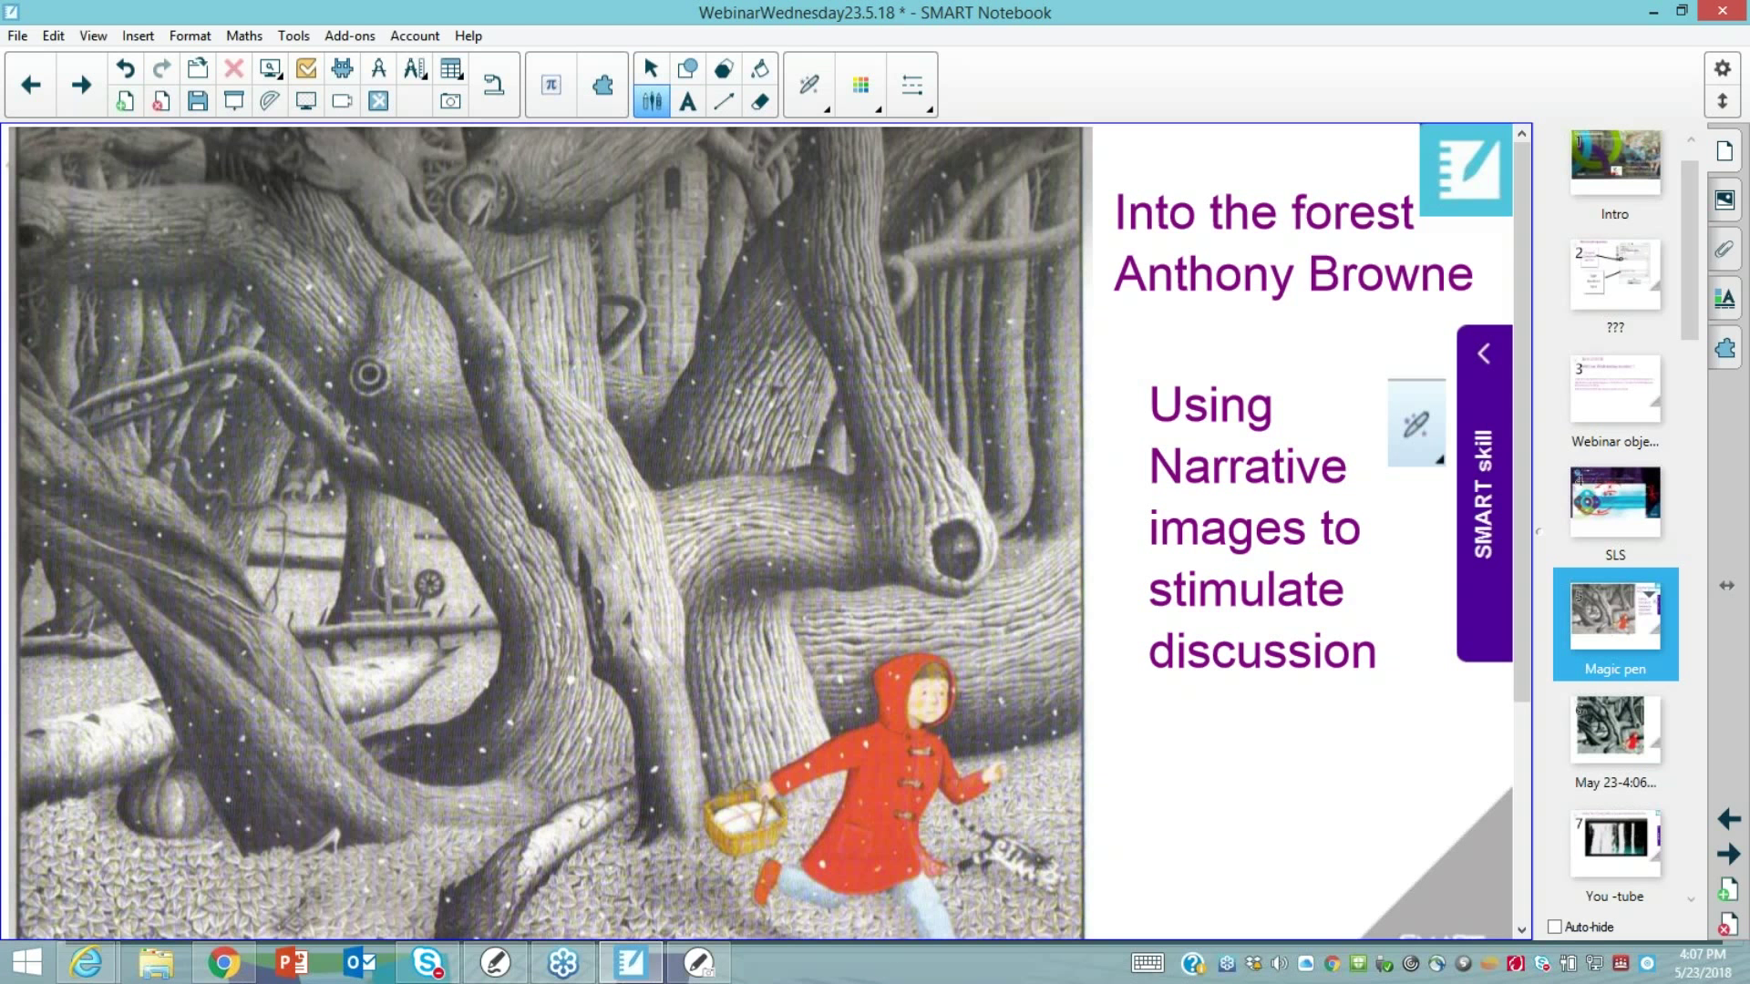
Open page 9 with the girl in the redwood forest and unlock its locked forest background picture
drag(1688, 298, 1695, 399)
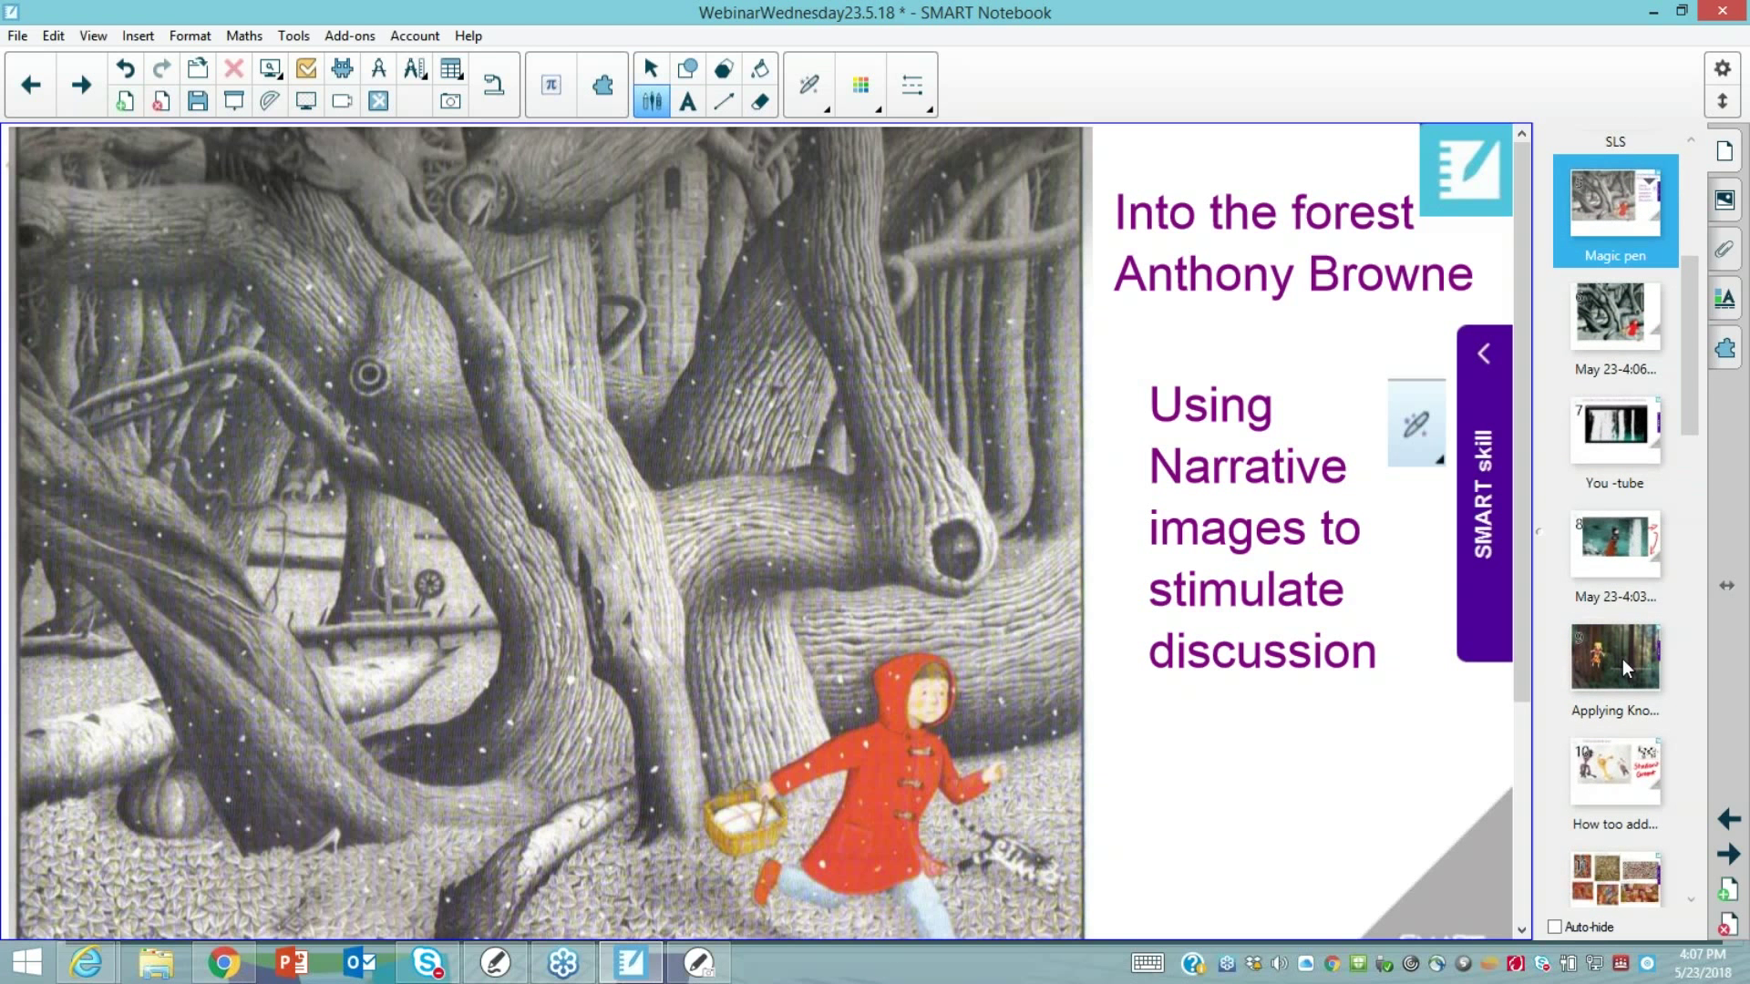
click(1622, 659)
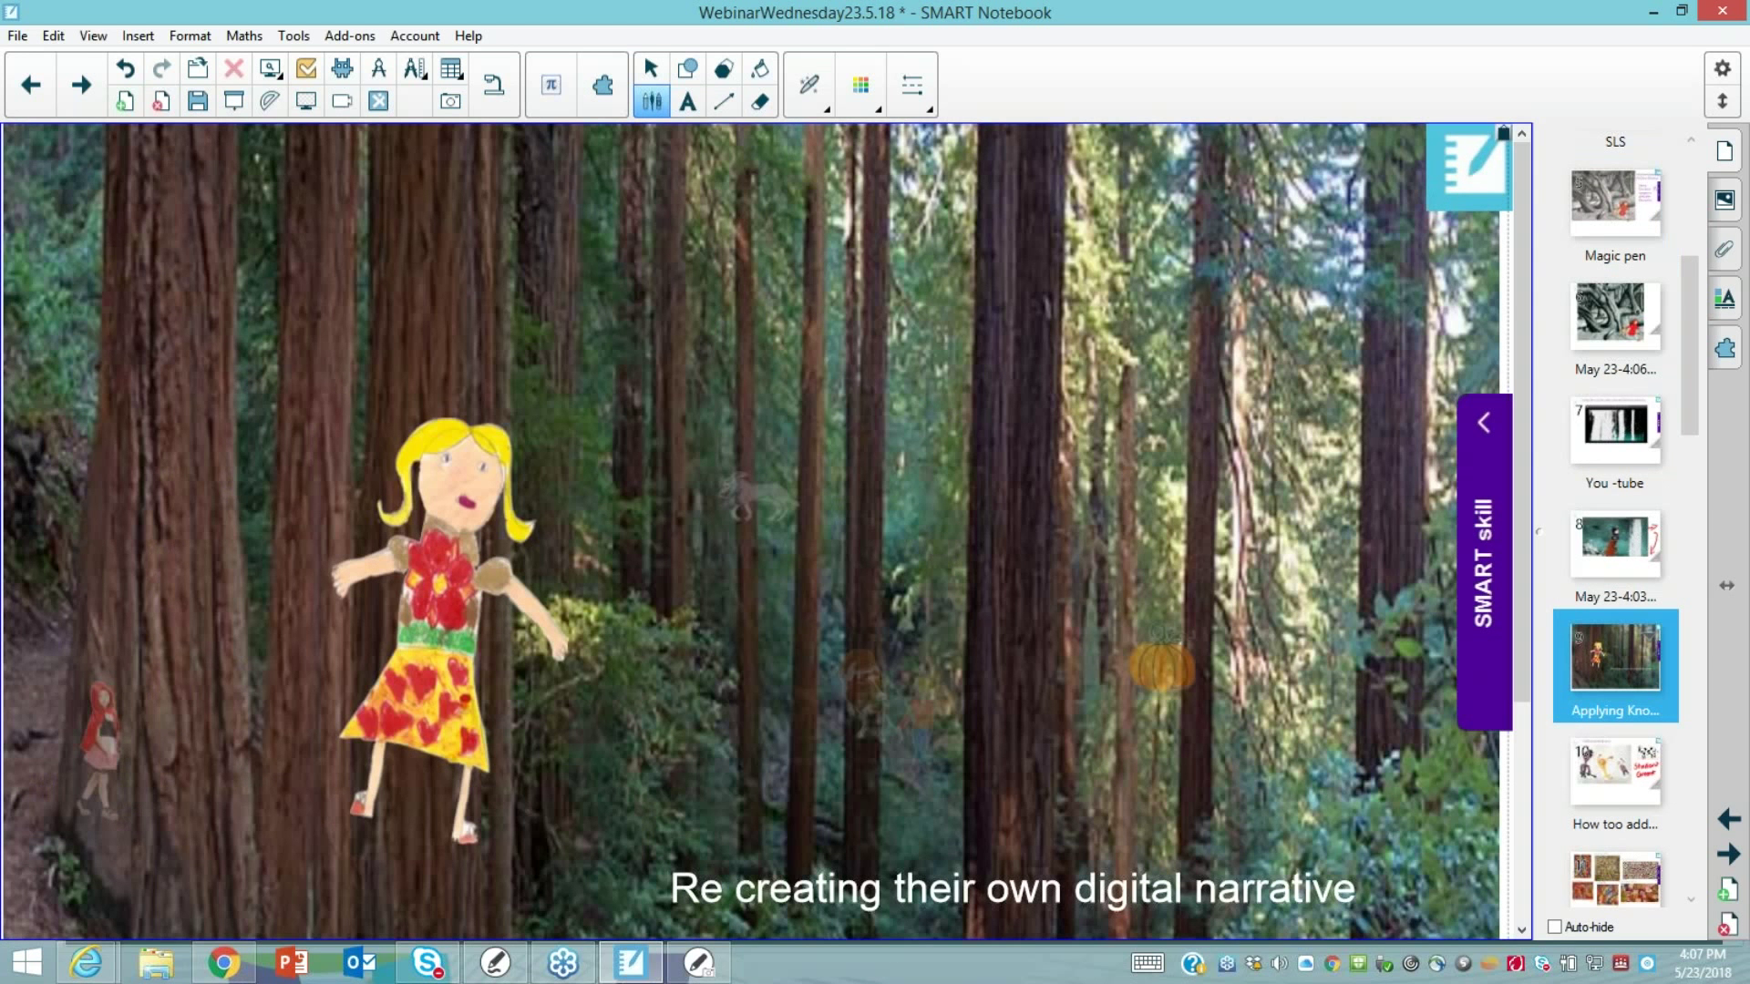
click(652, 75)
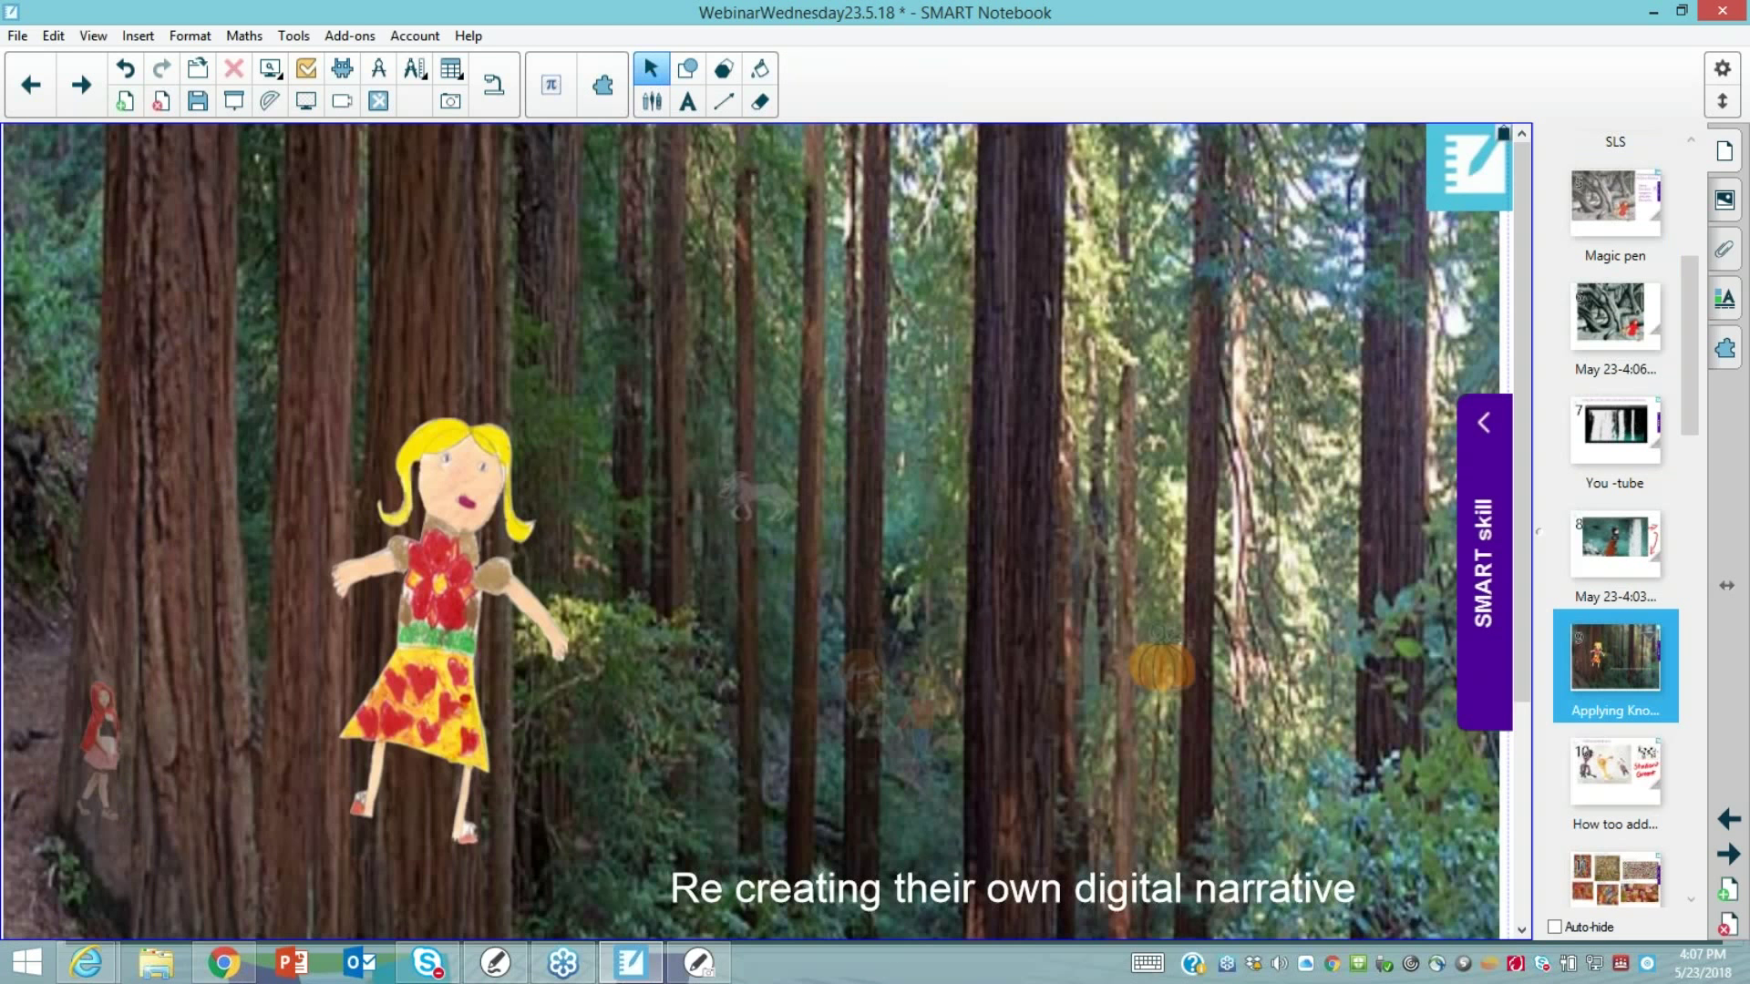
click(1503, 134)
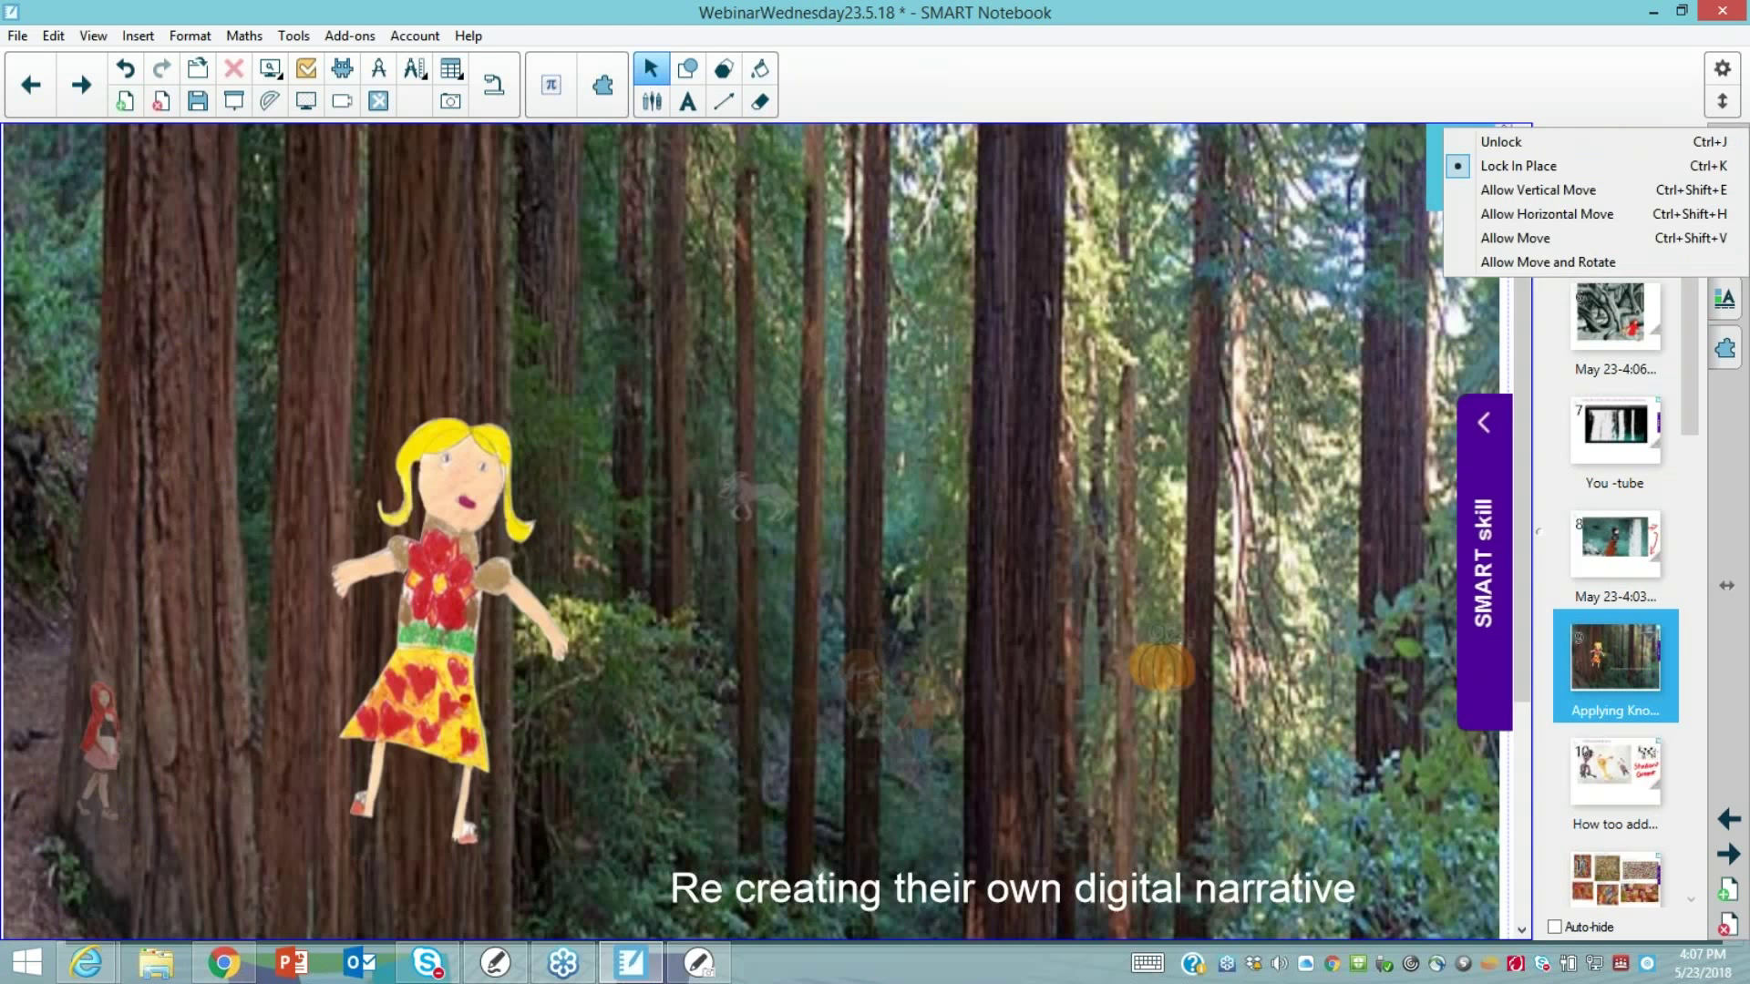
click(1505, 143)
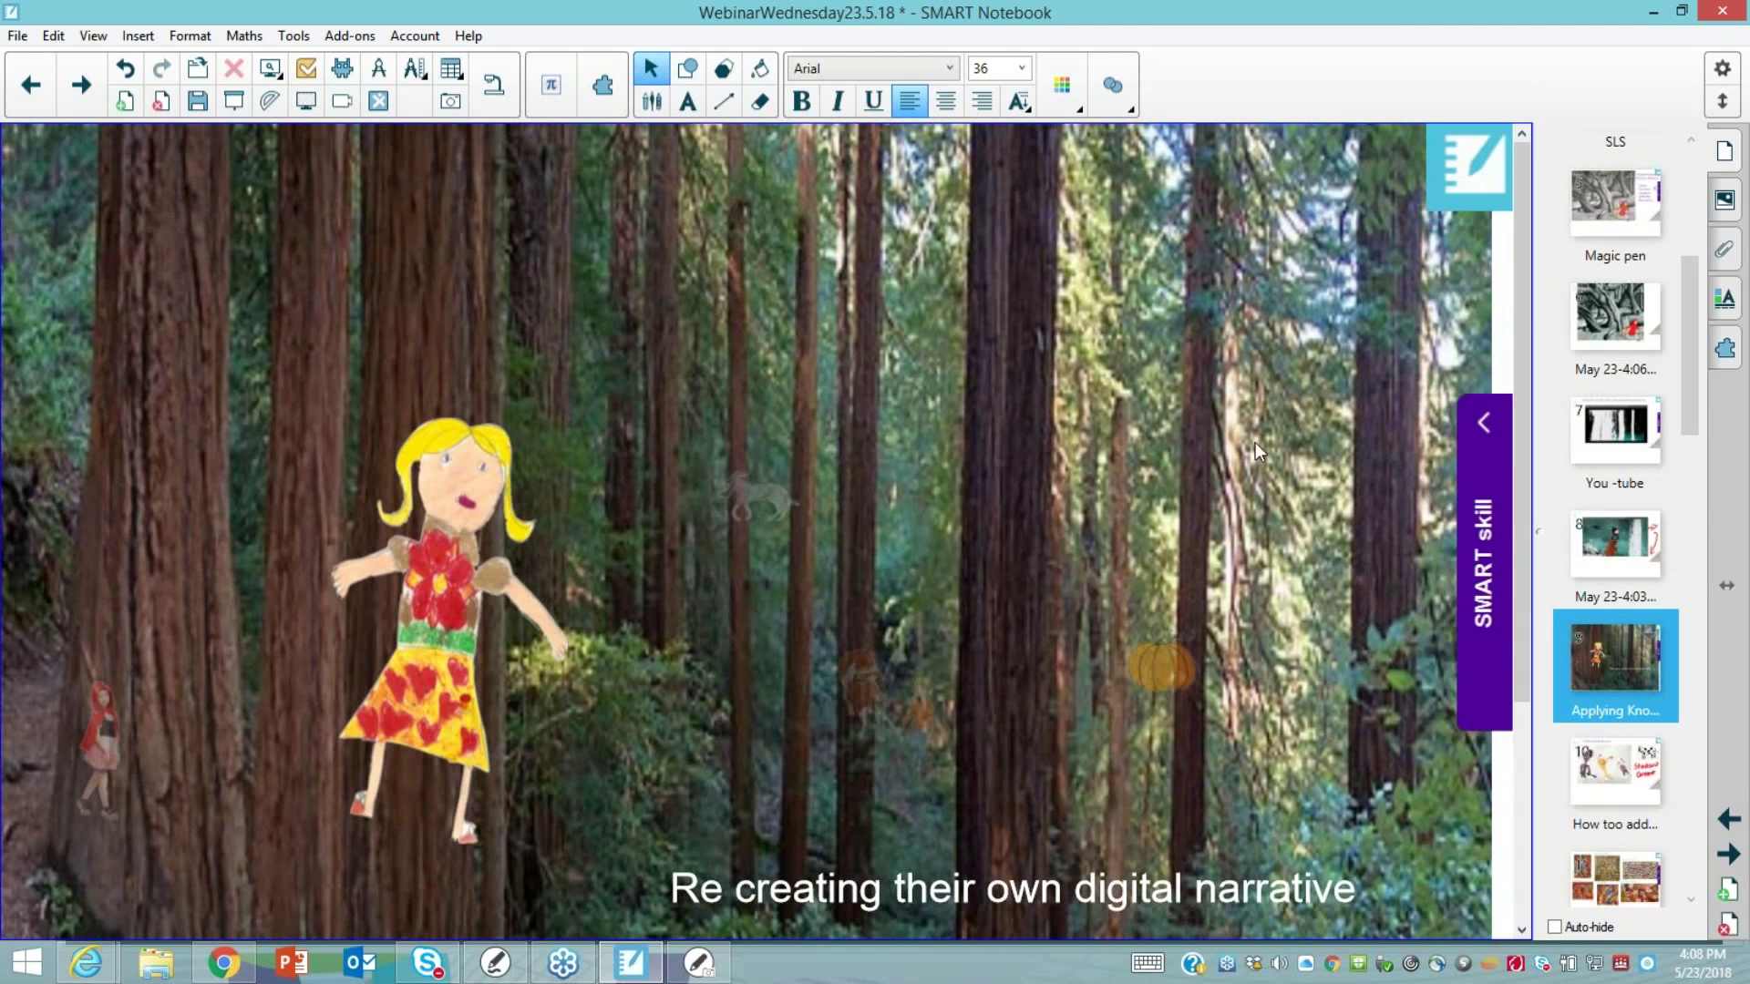
Review the forest page's SMART skill note on lock in place, gallery objects and image transparency, then collapse it
click(1255, 441)
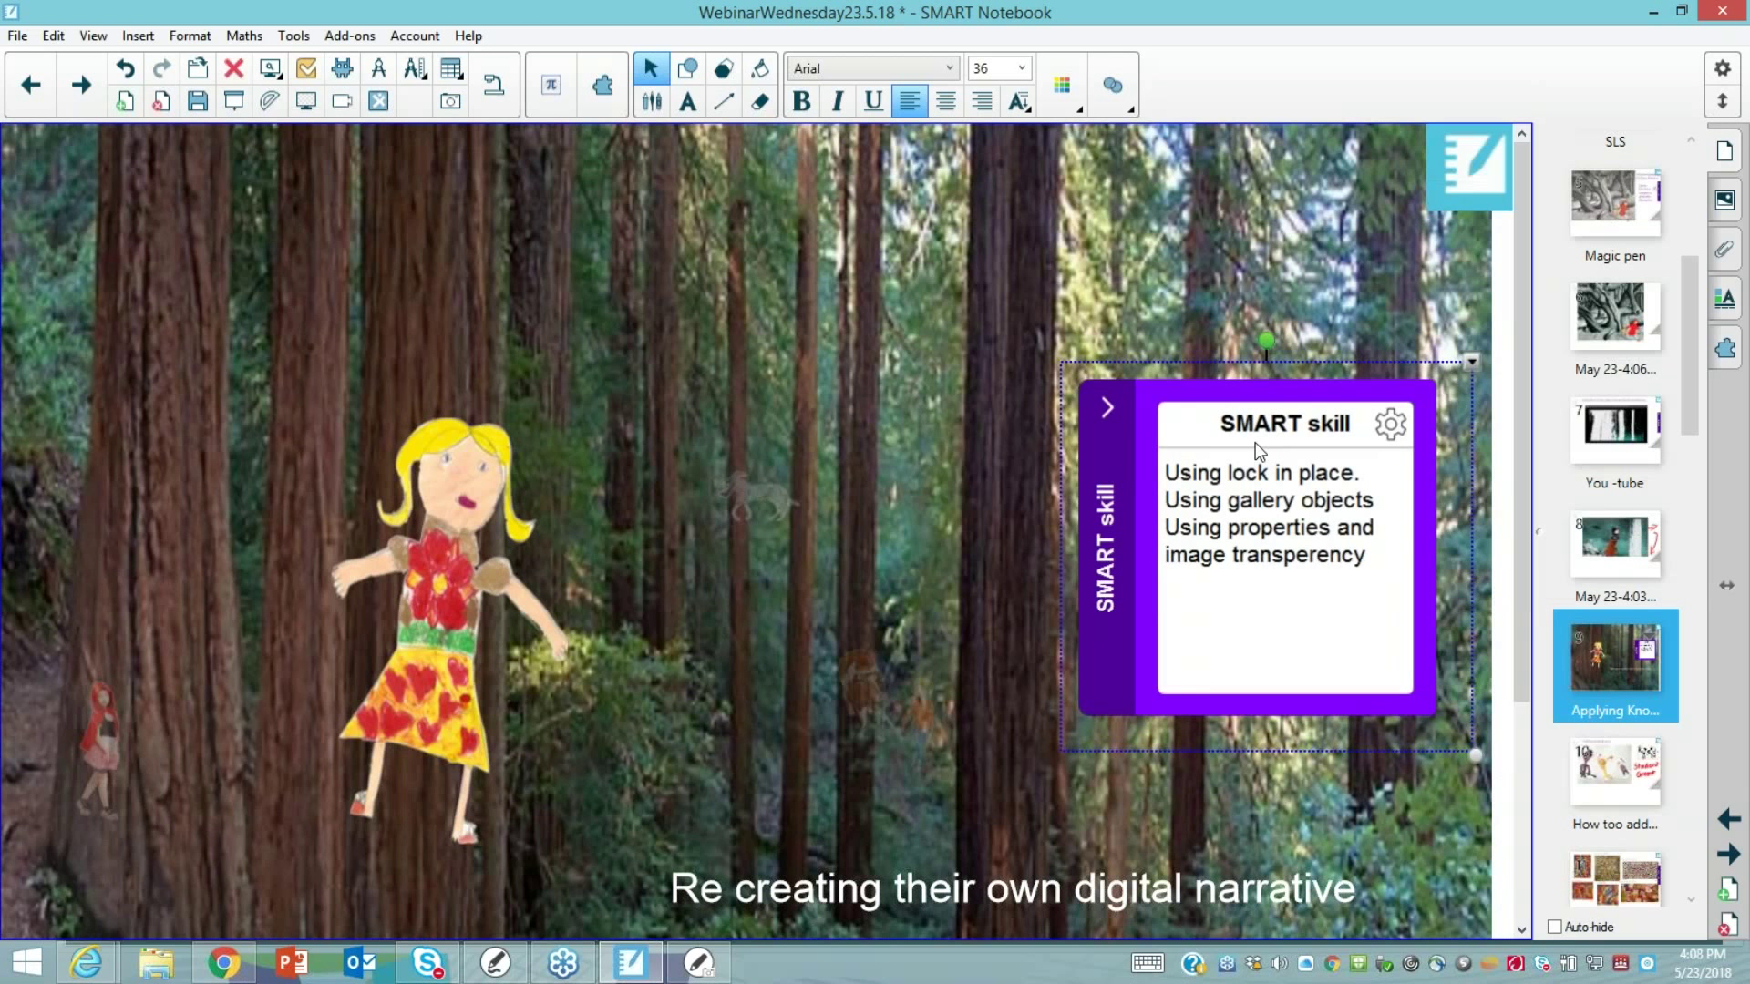
click(1255, 441)
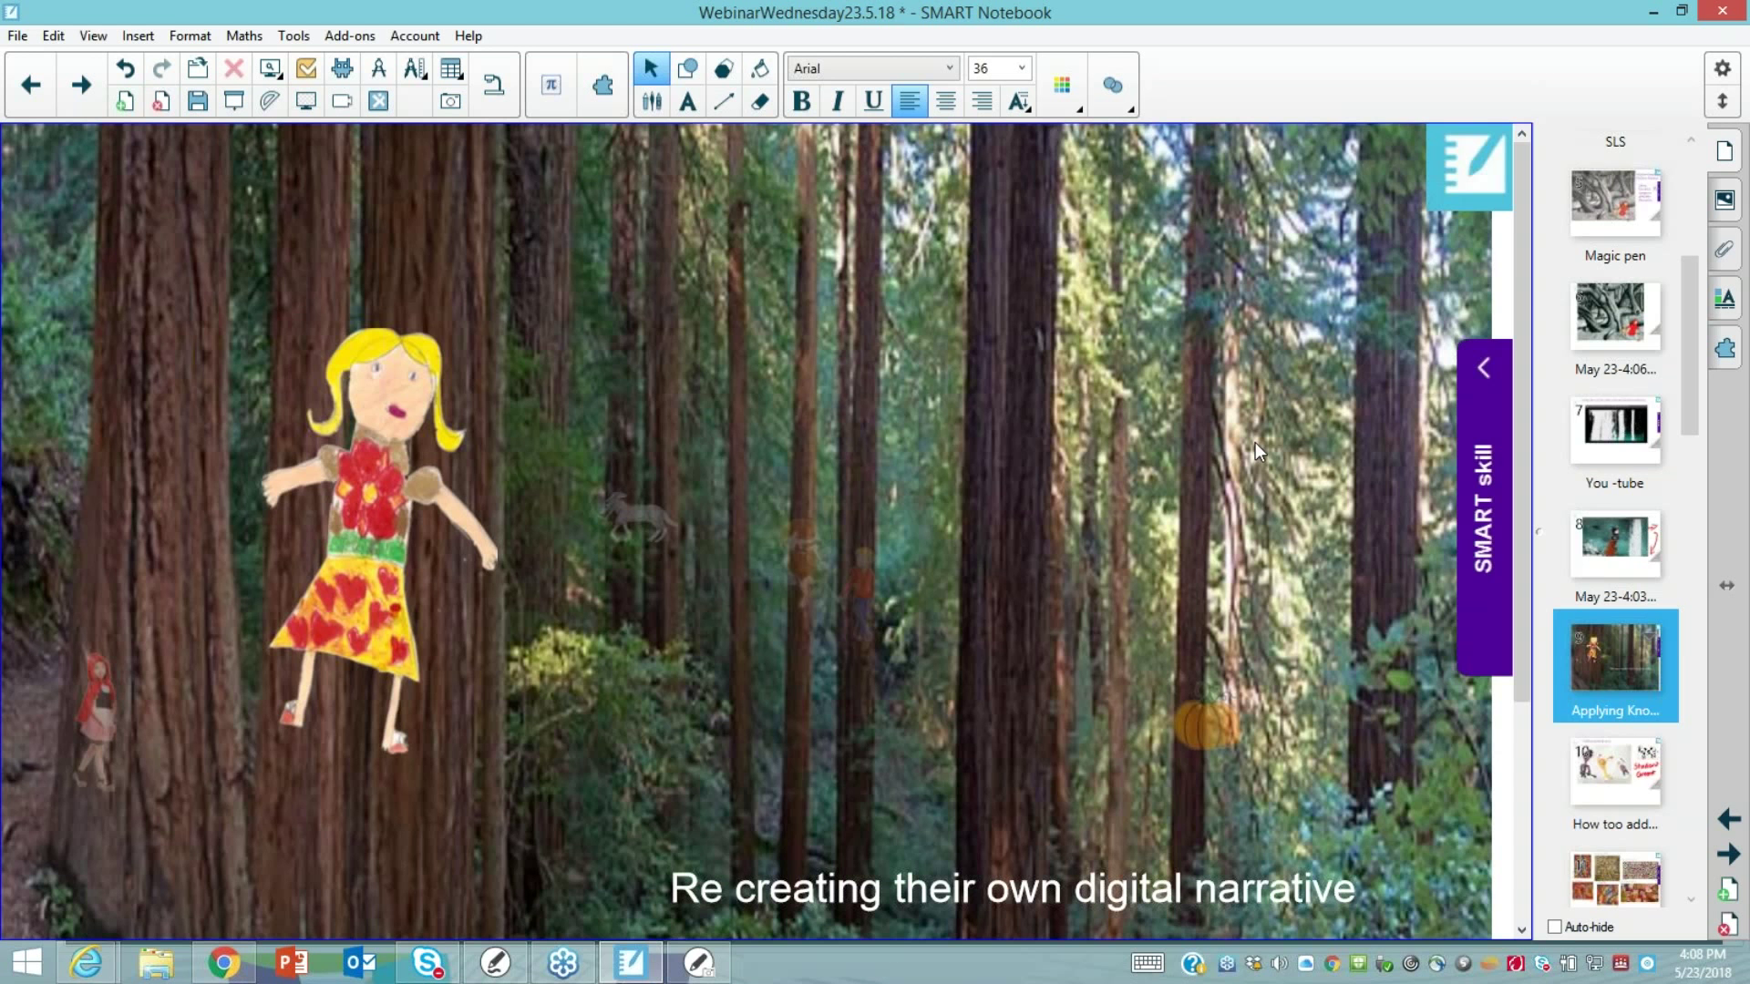
Search the gallery for "fairy tales", open the Fairy tales folder and expand its pictures
click(1724, 201)
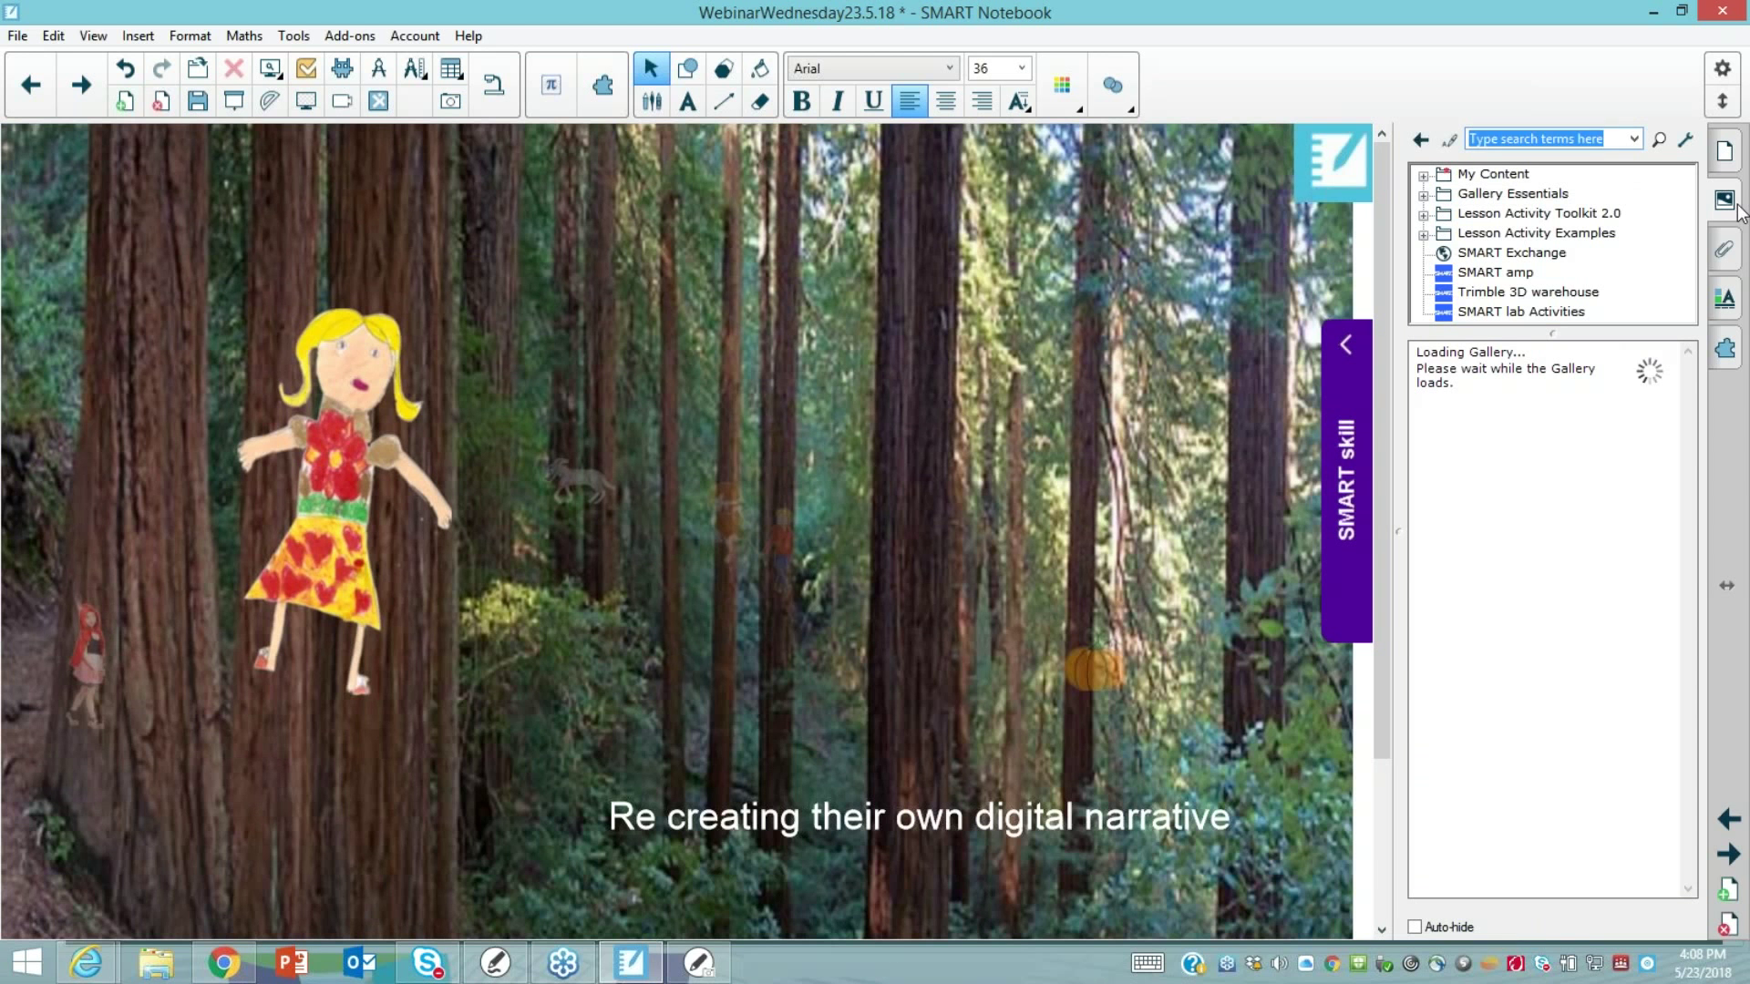
text(fa)
text(r)
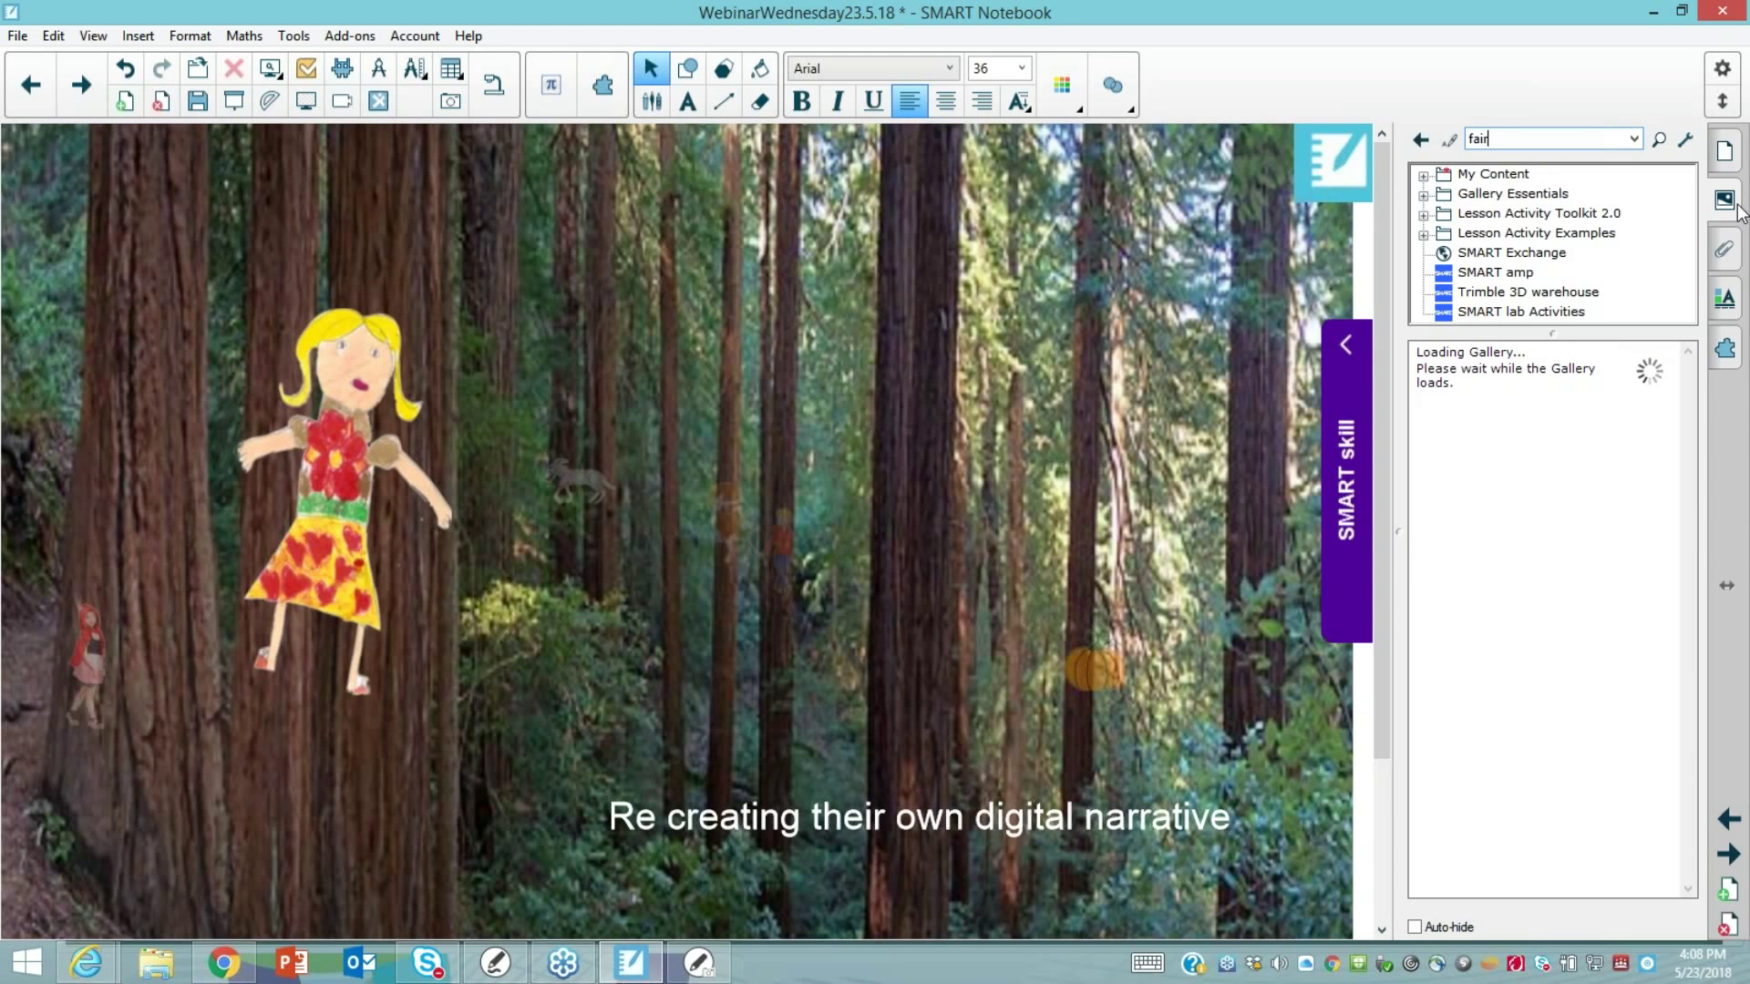
text(y tales)
click(1660, 141)
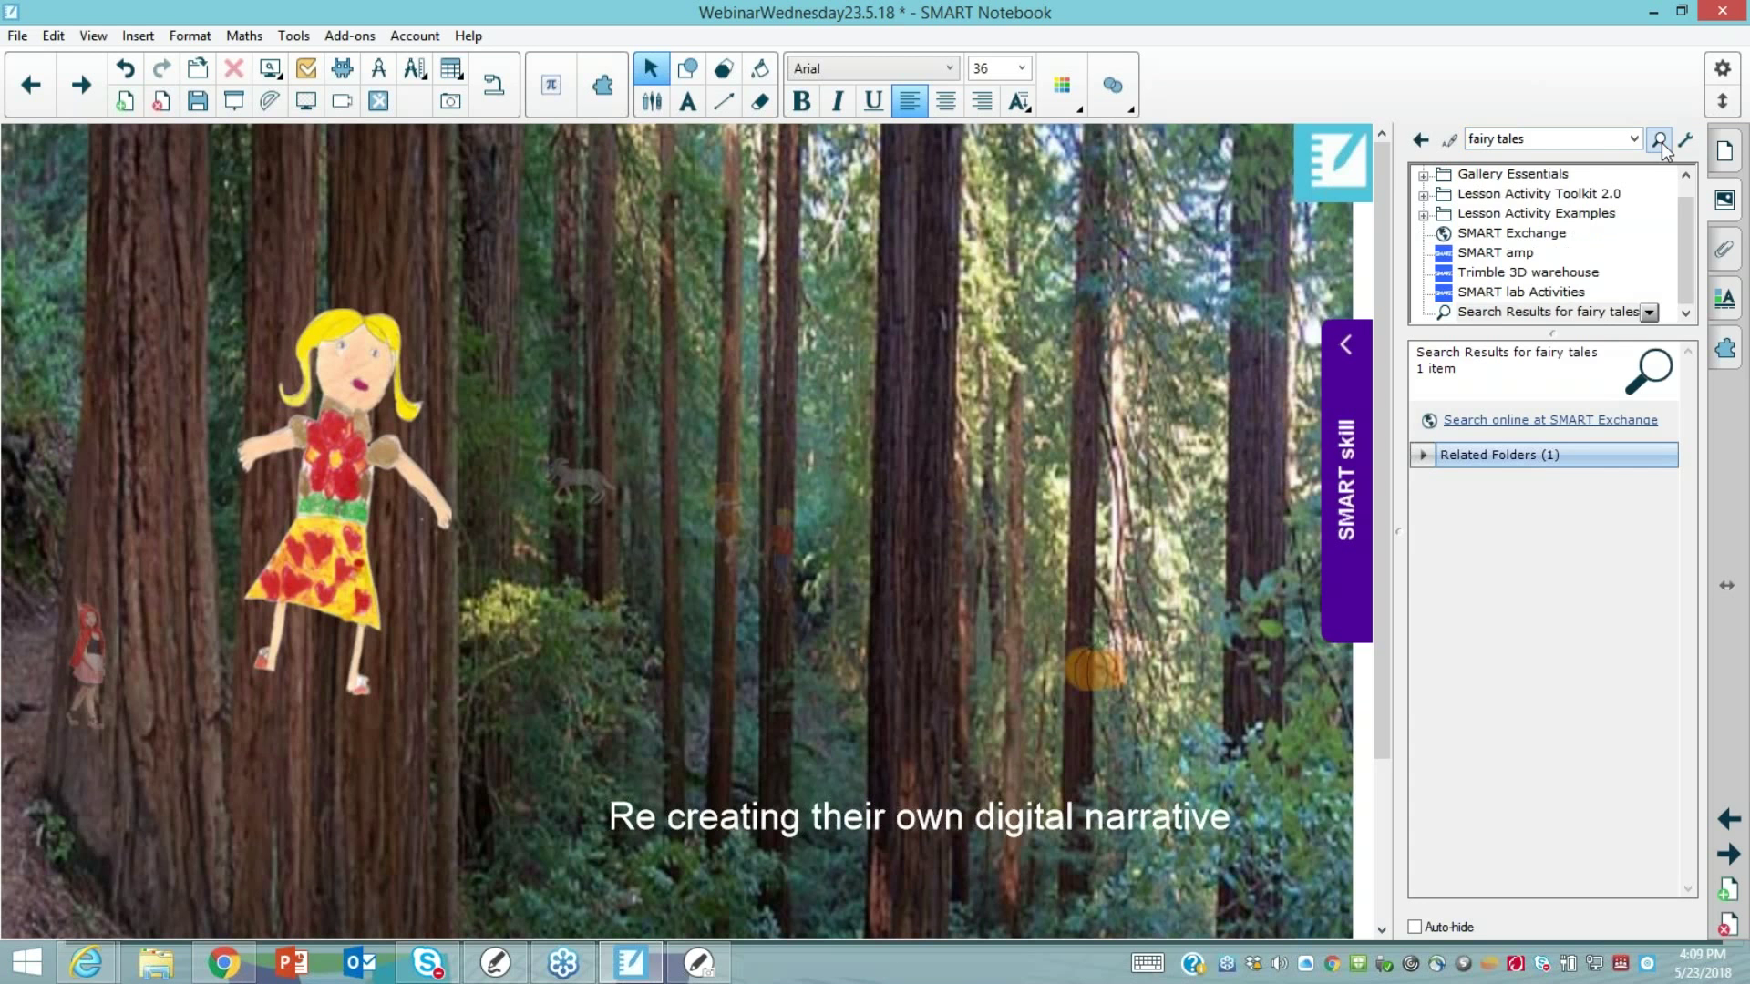
click(1424, 455)
double_click(1473, 538)
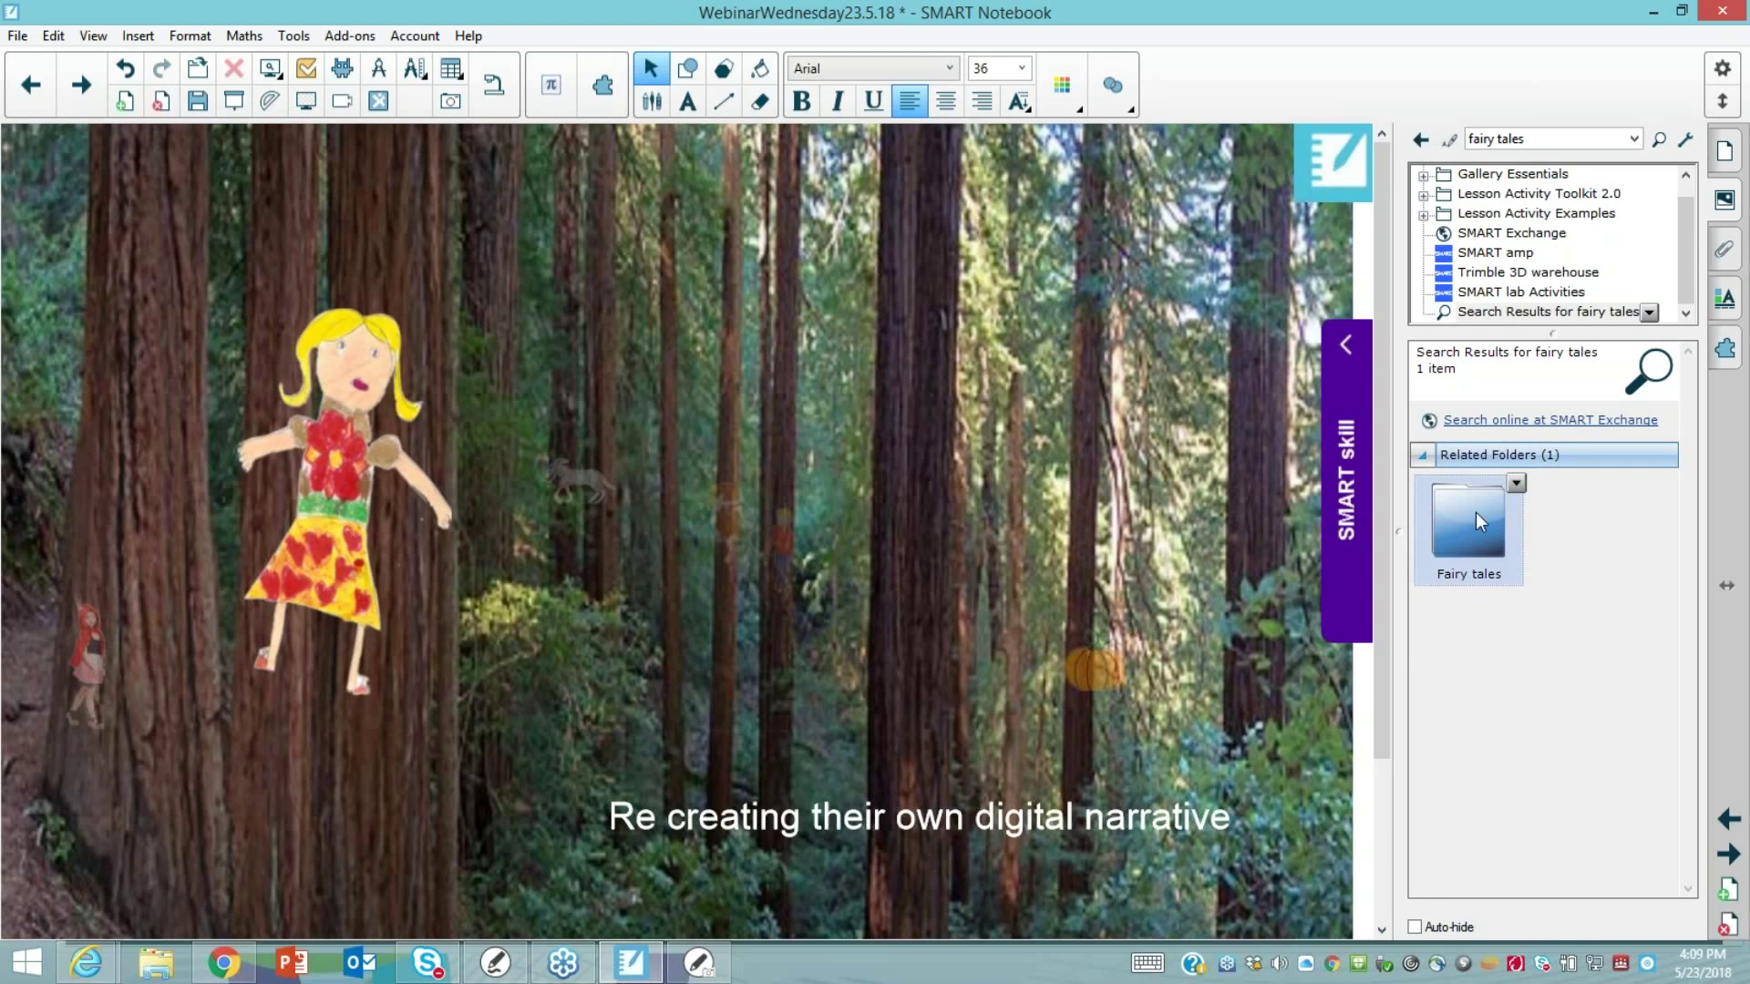
click(1423, 414)
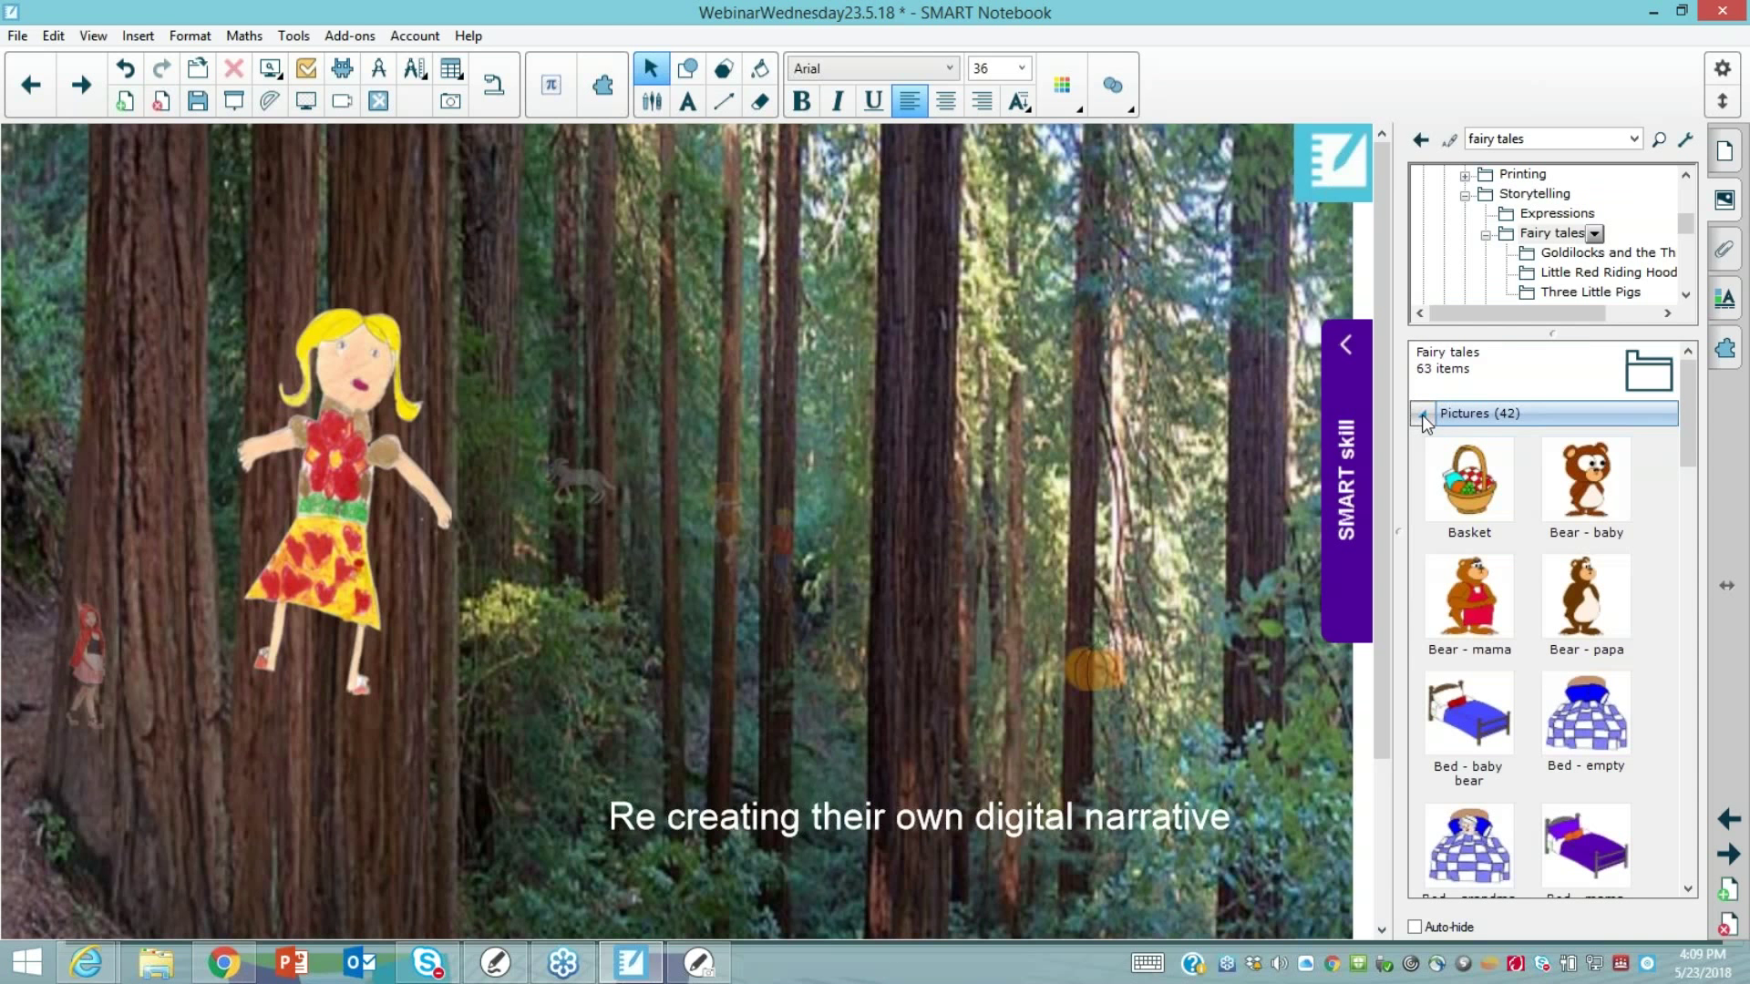
Add the "Bear - mama" picture to the forest page, shrink it and place it among the slim central tree trunks
drag(1468, 597, 862, 522)
click(1724, 151)
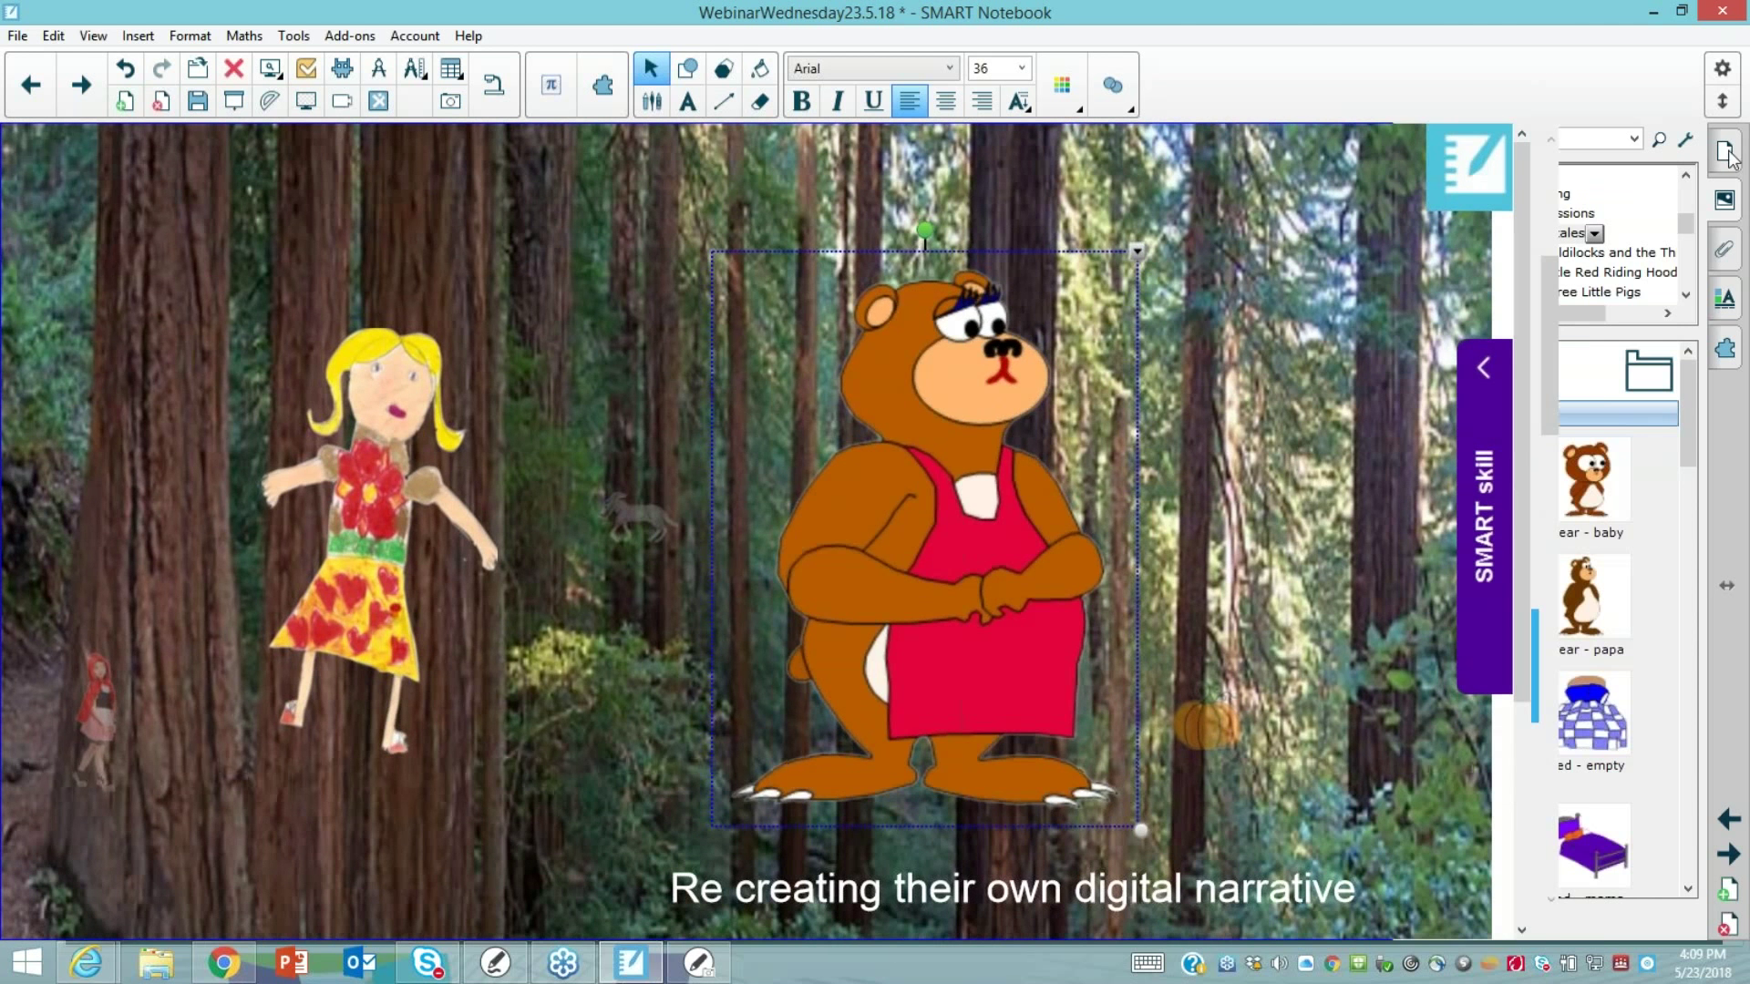
drag(1137, 825, 916, 526)
drag(834, 429, 800, 738)
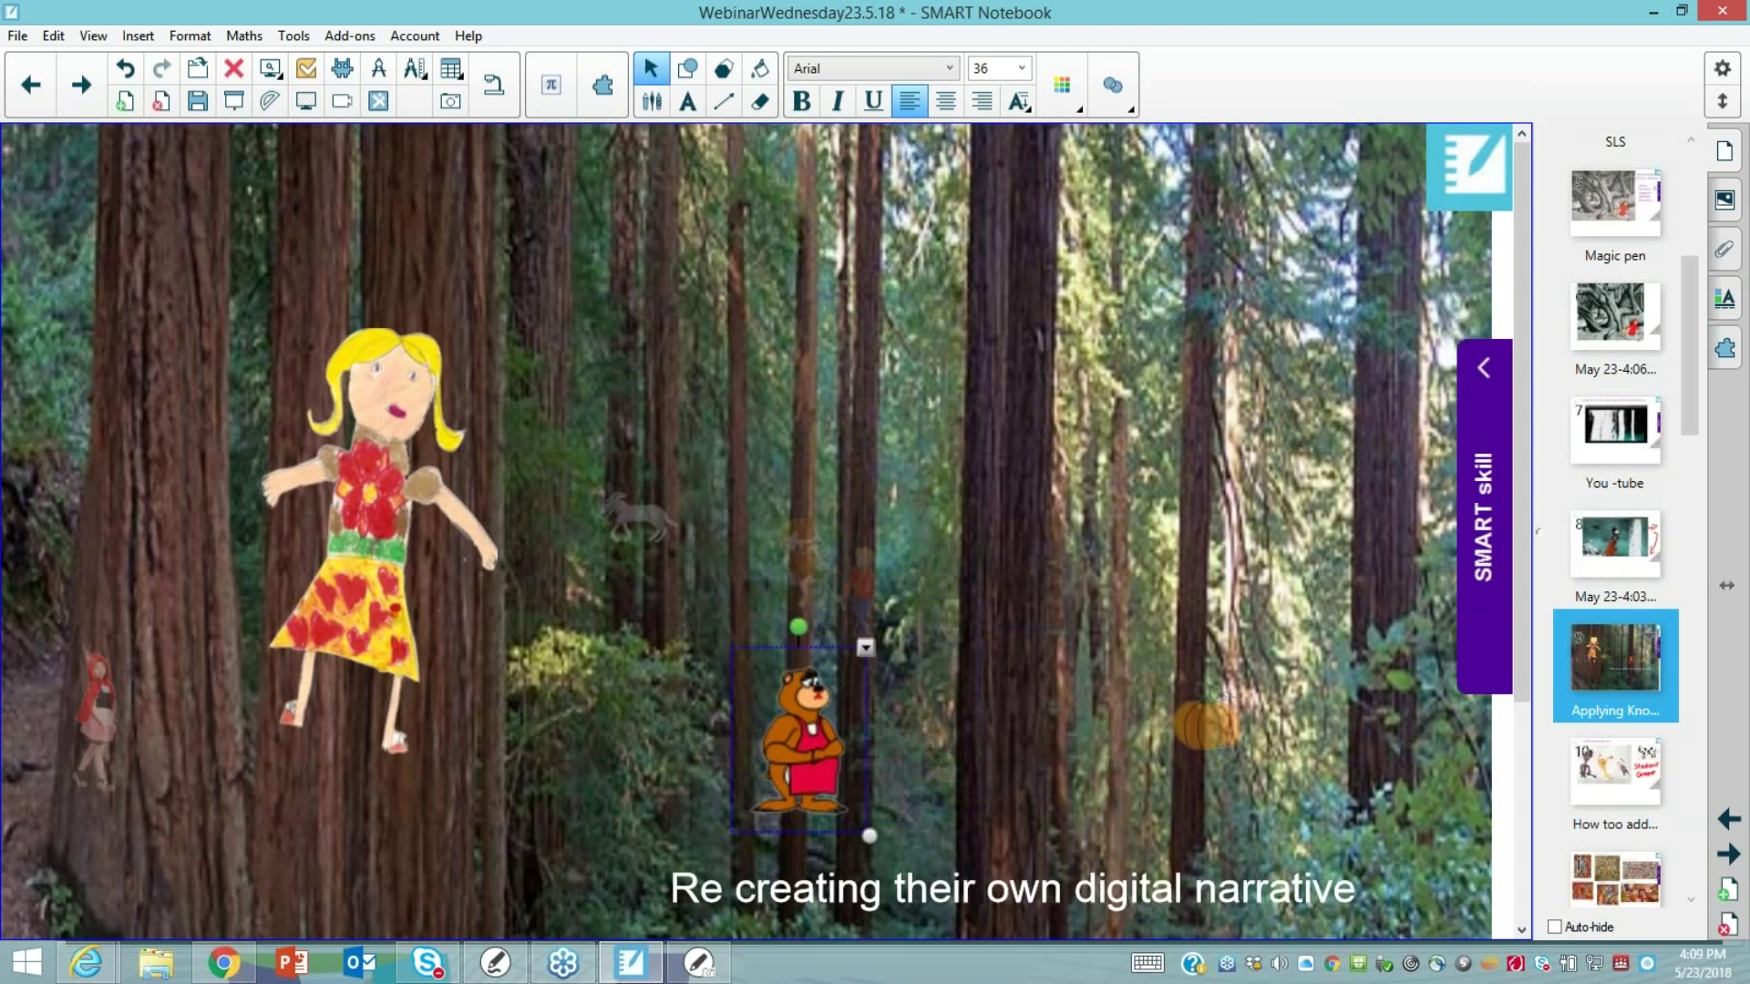
drag(860, 585, 876, 544)
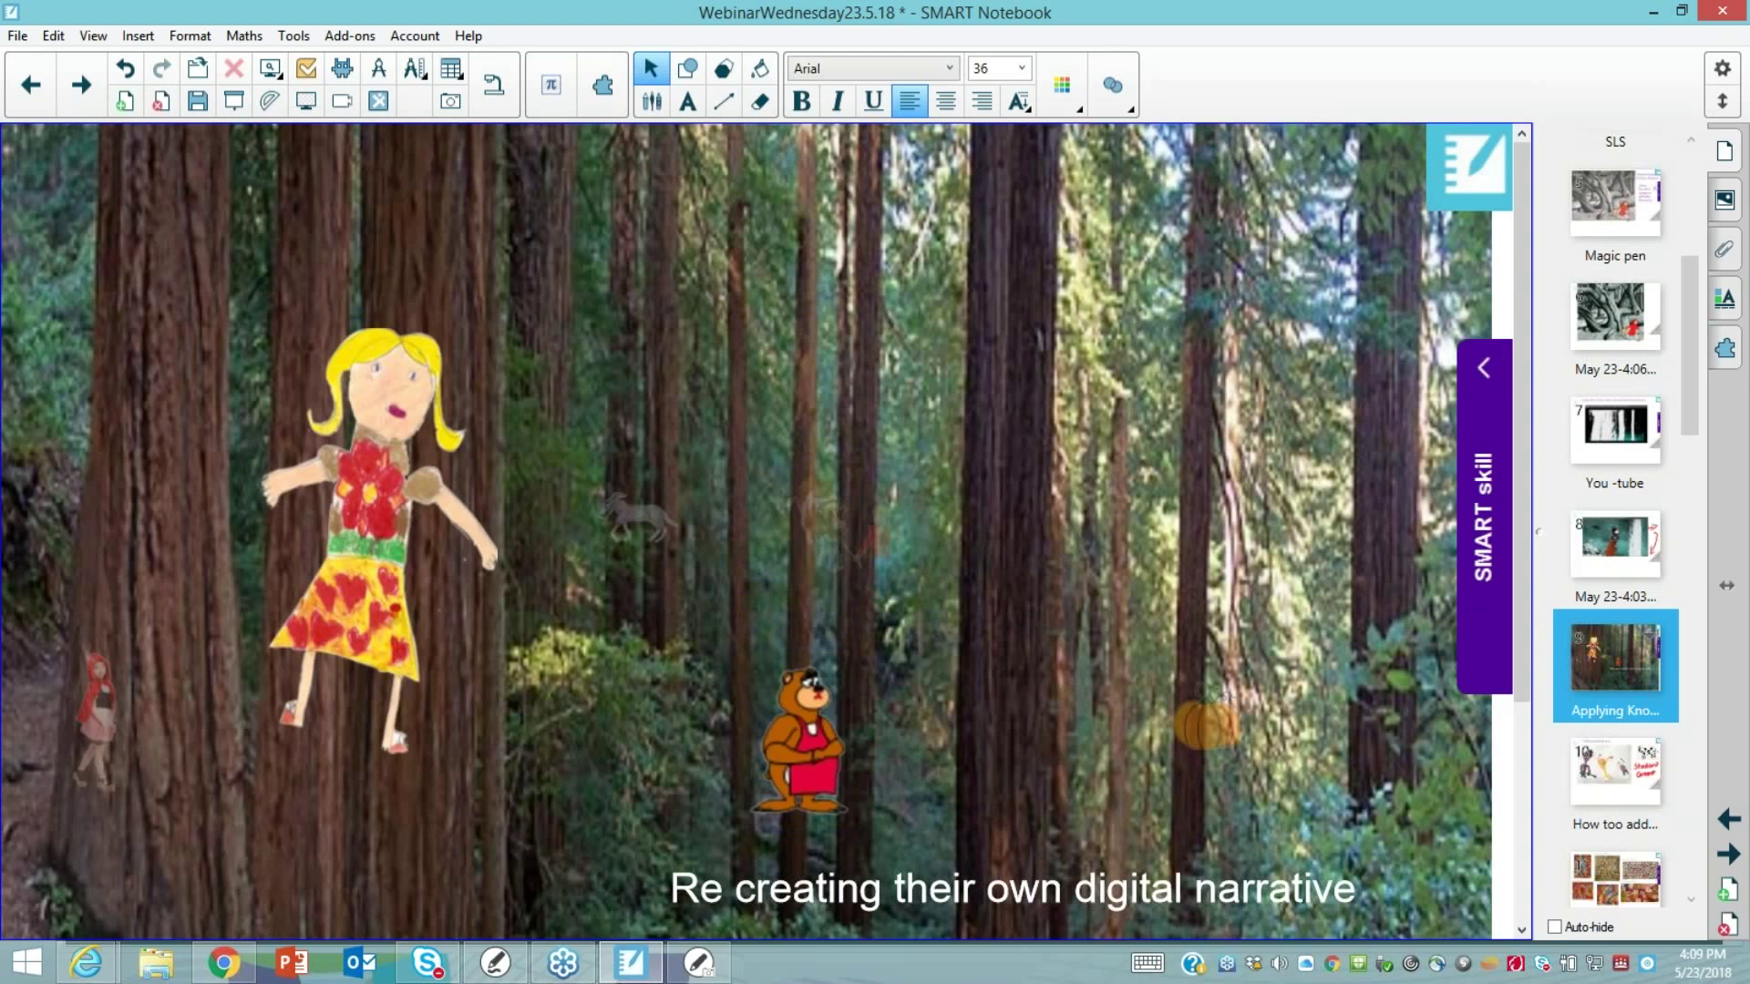
drag(800, 742, 861, 724)
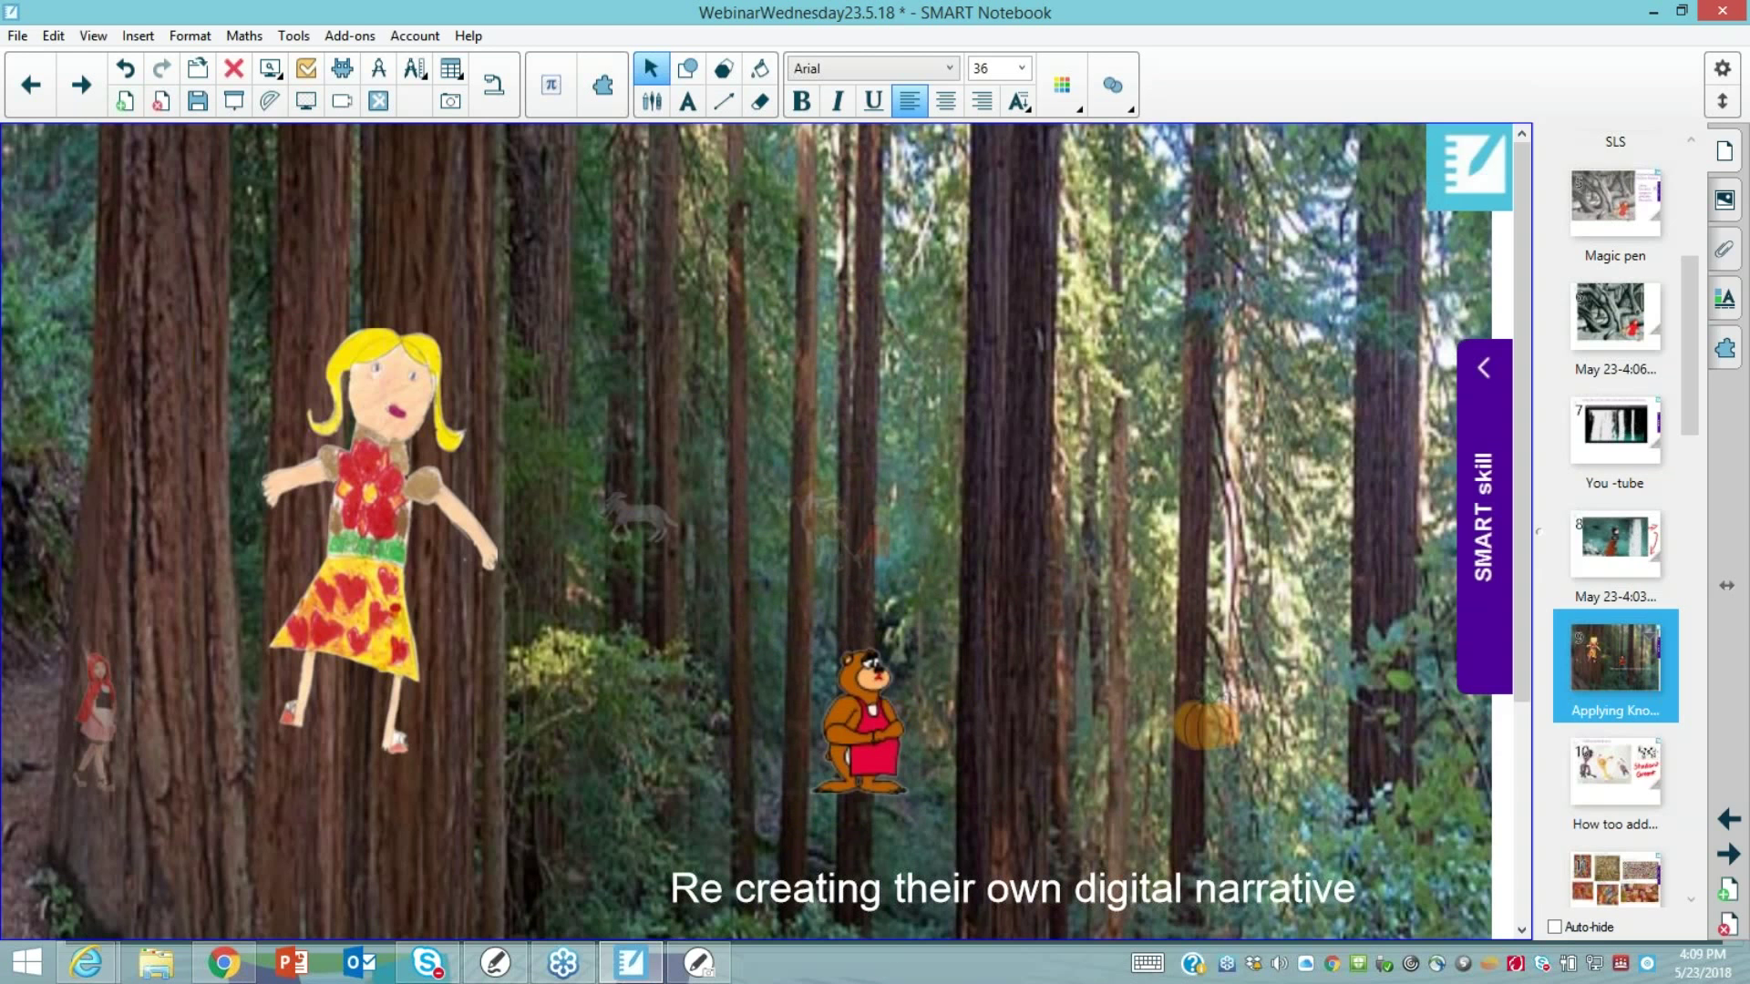
Make the mama bear picture almost fully transparent through its object properties
click(926, 629)
click(999, 605)
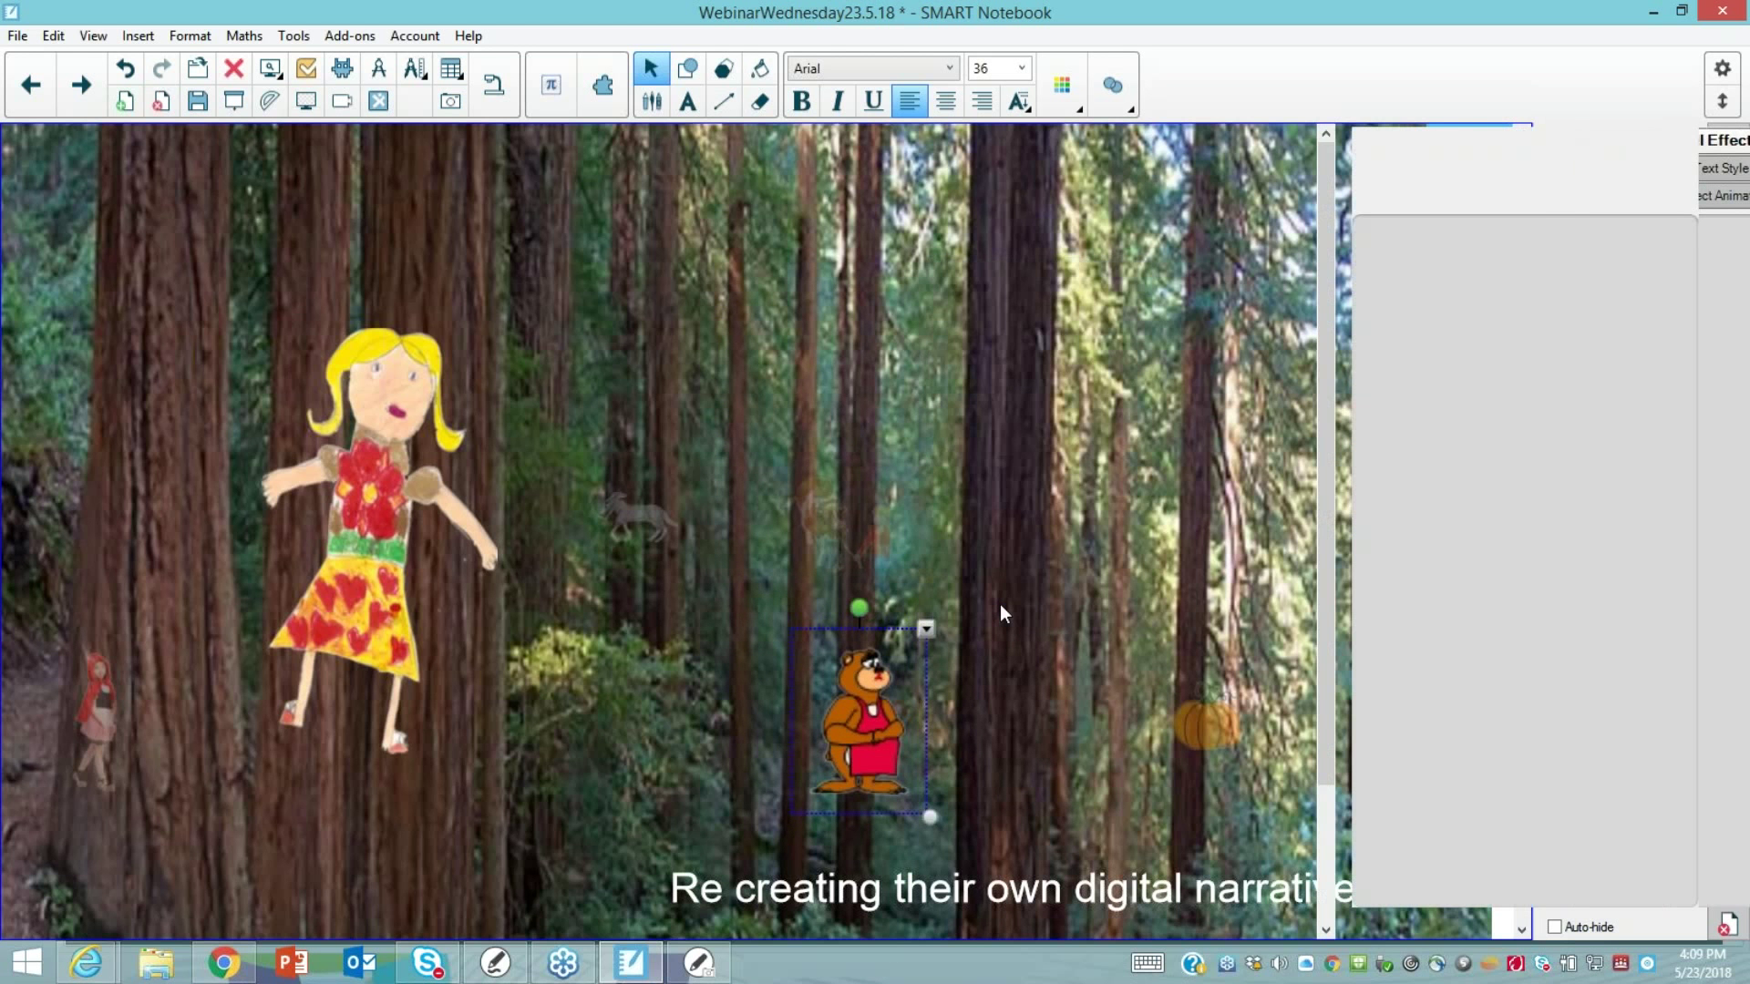
drag(1586, 270, 1534, 272)
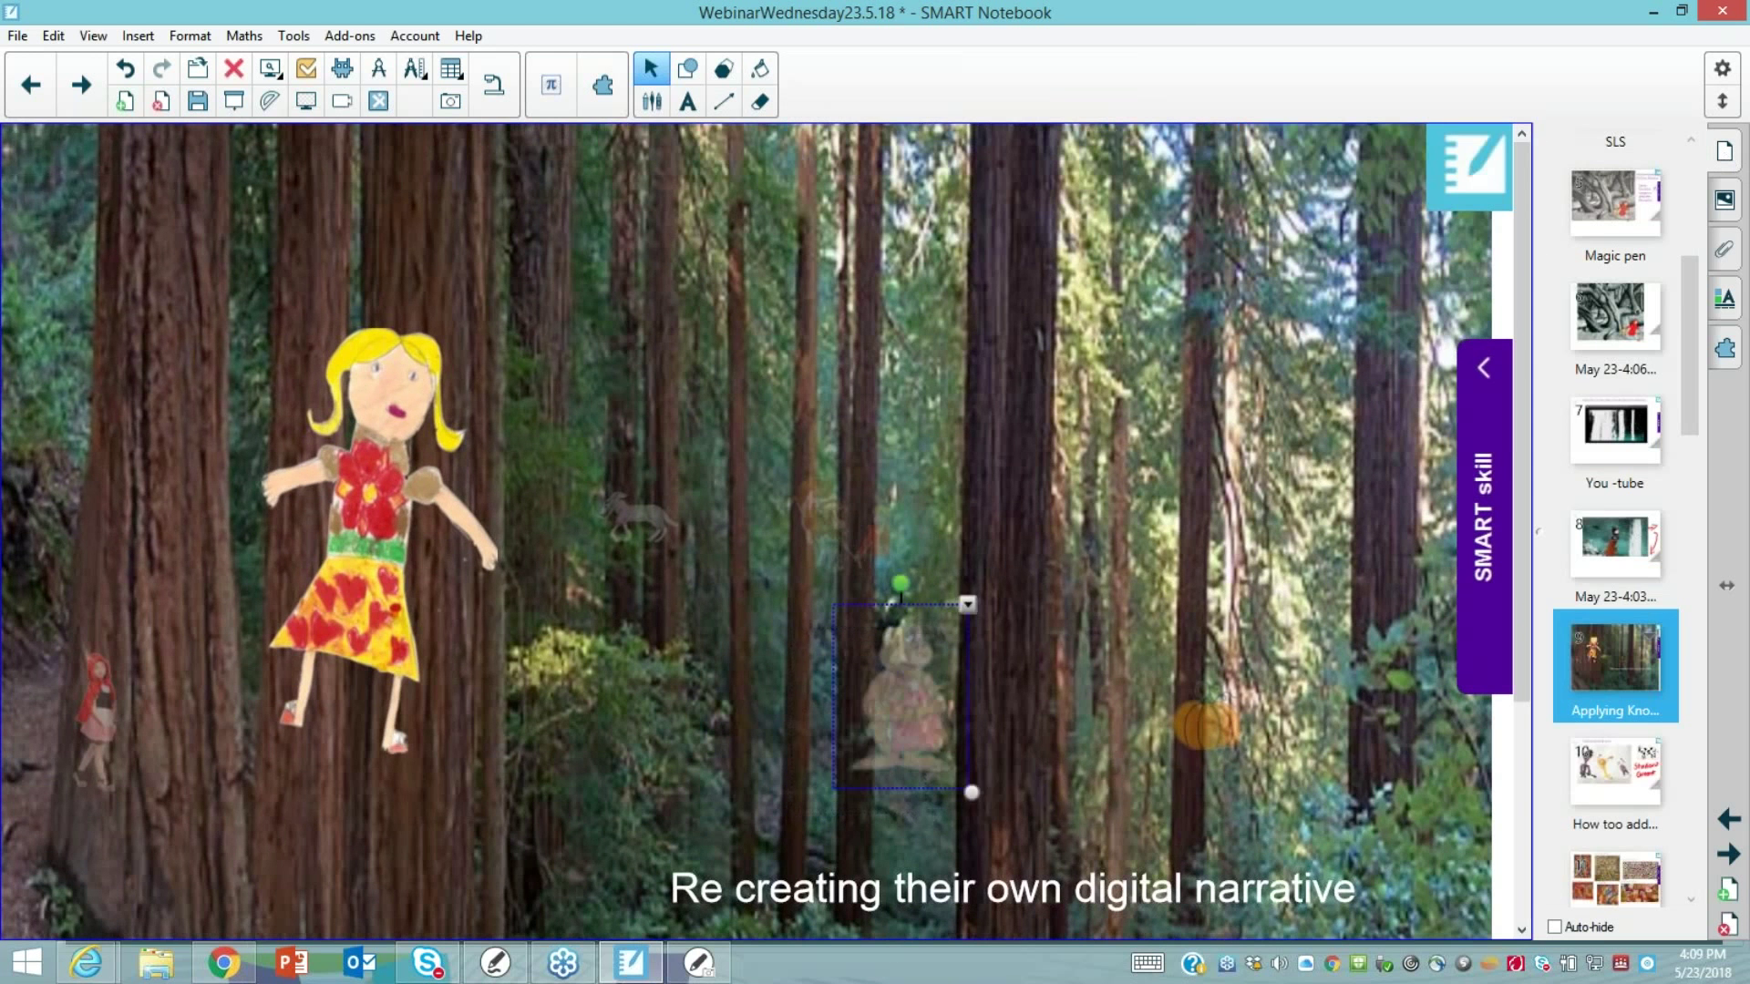
Hide the faded bear in the bushes beside the forest caption and move the girl slightly lower
drag(900, 697, 1400, 812)
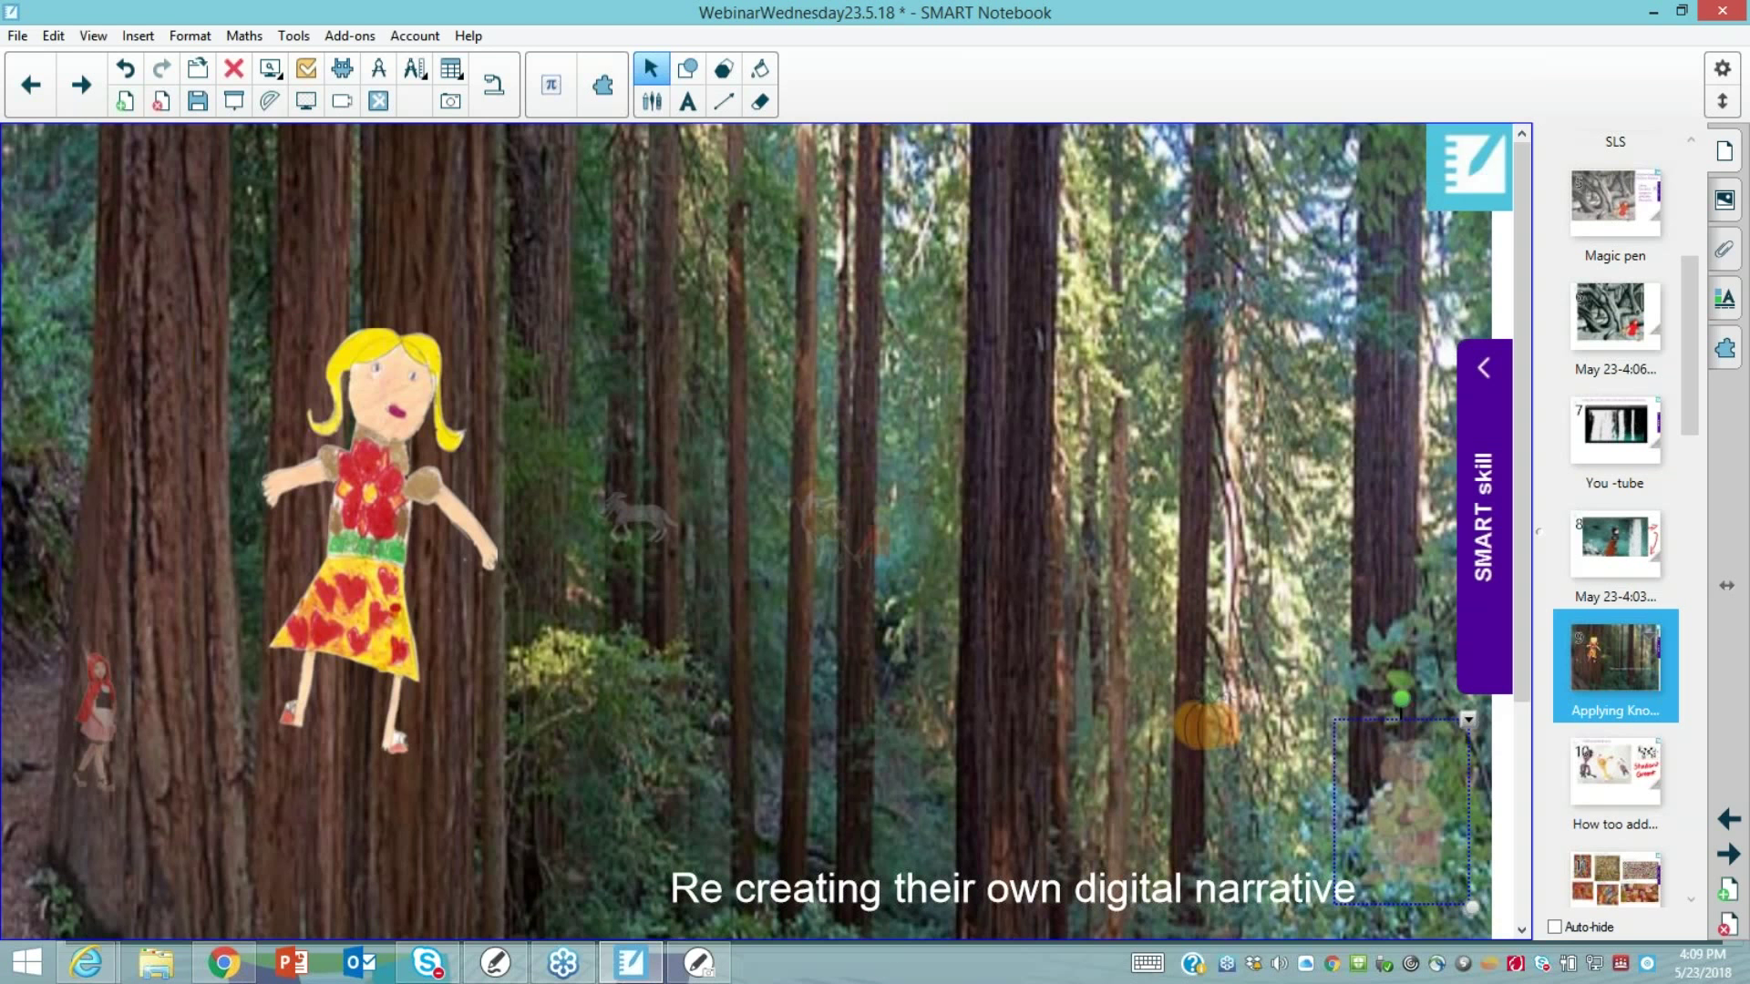
drag(380, 542, 403, 647)
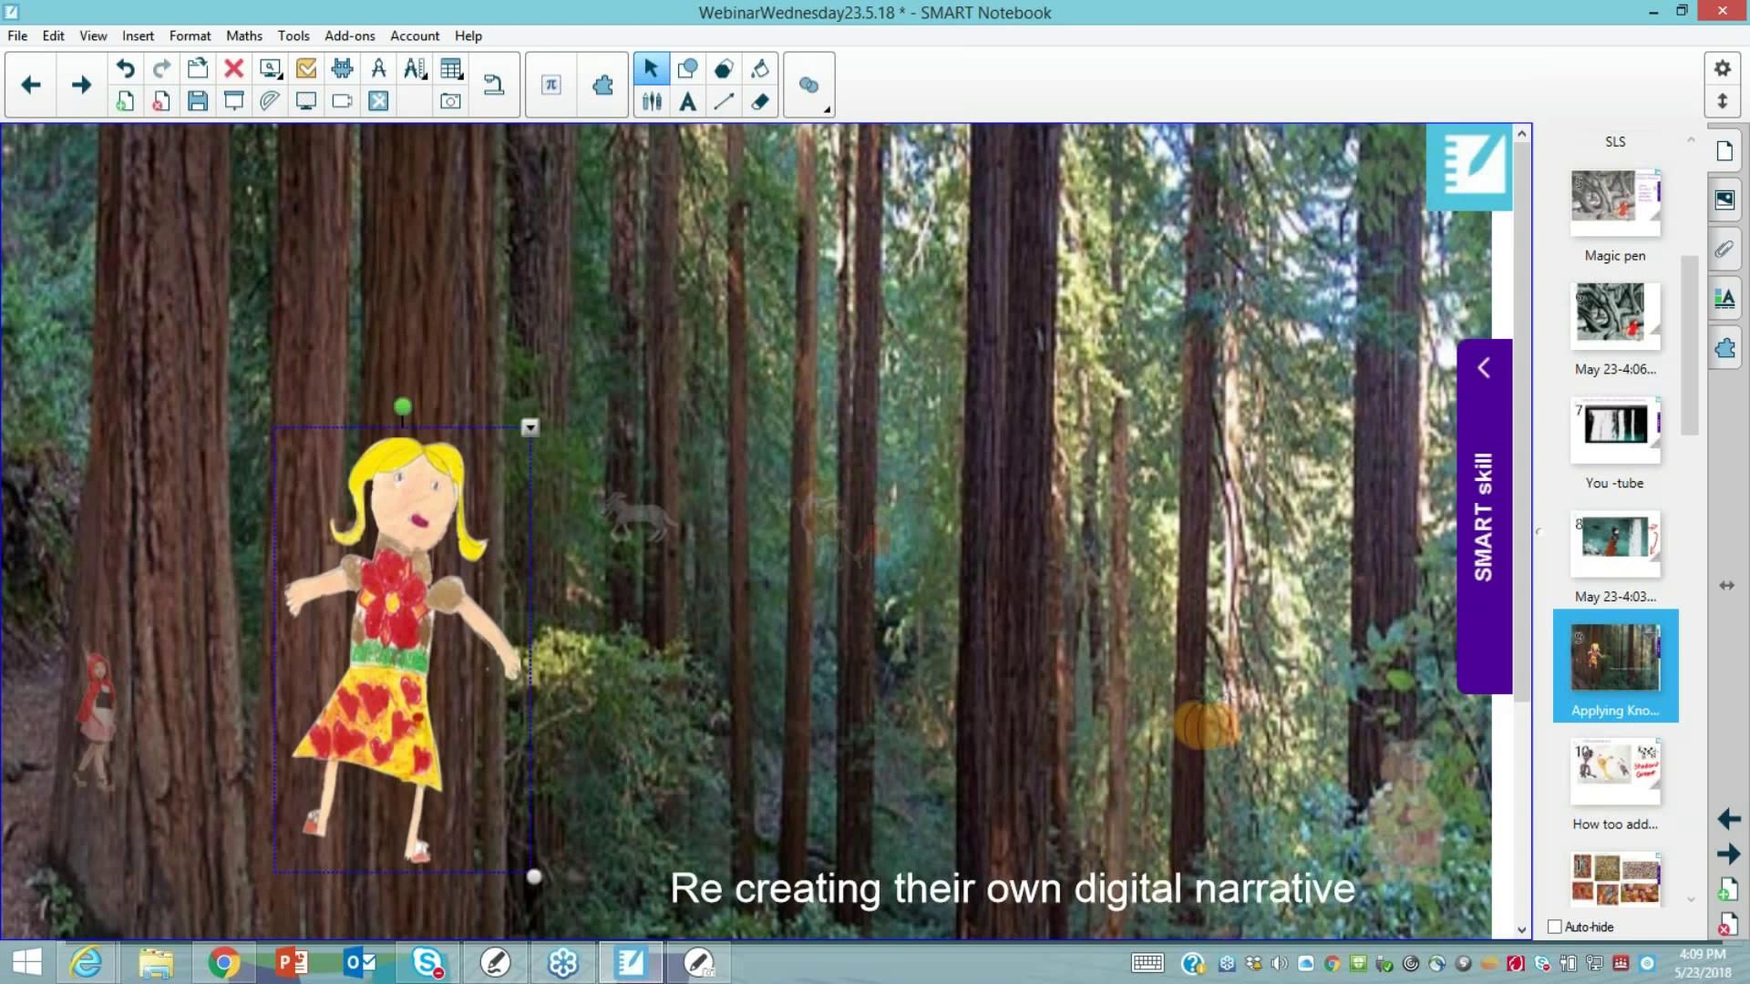
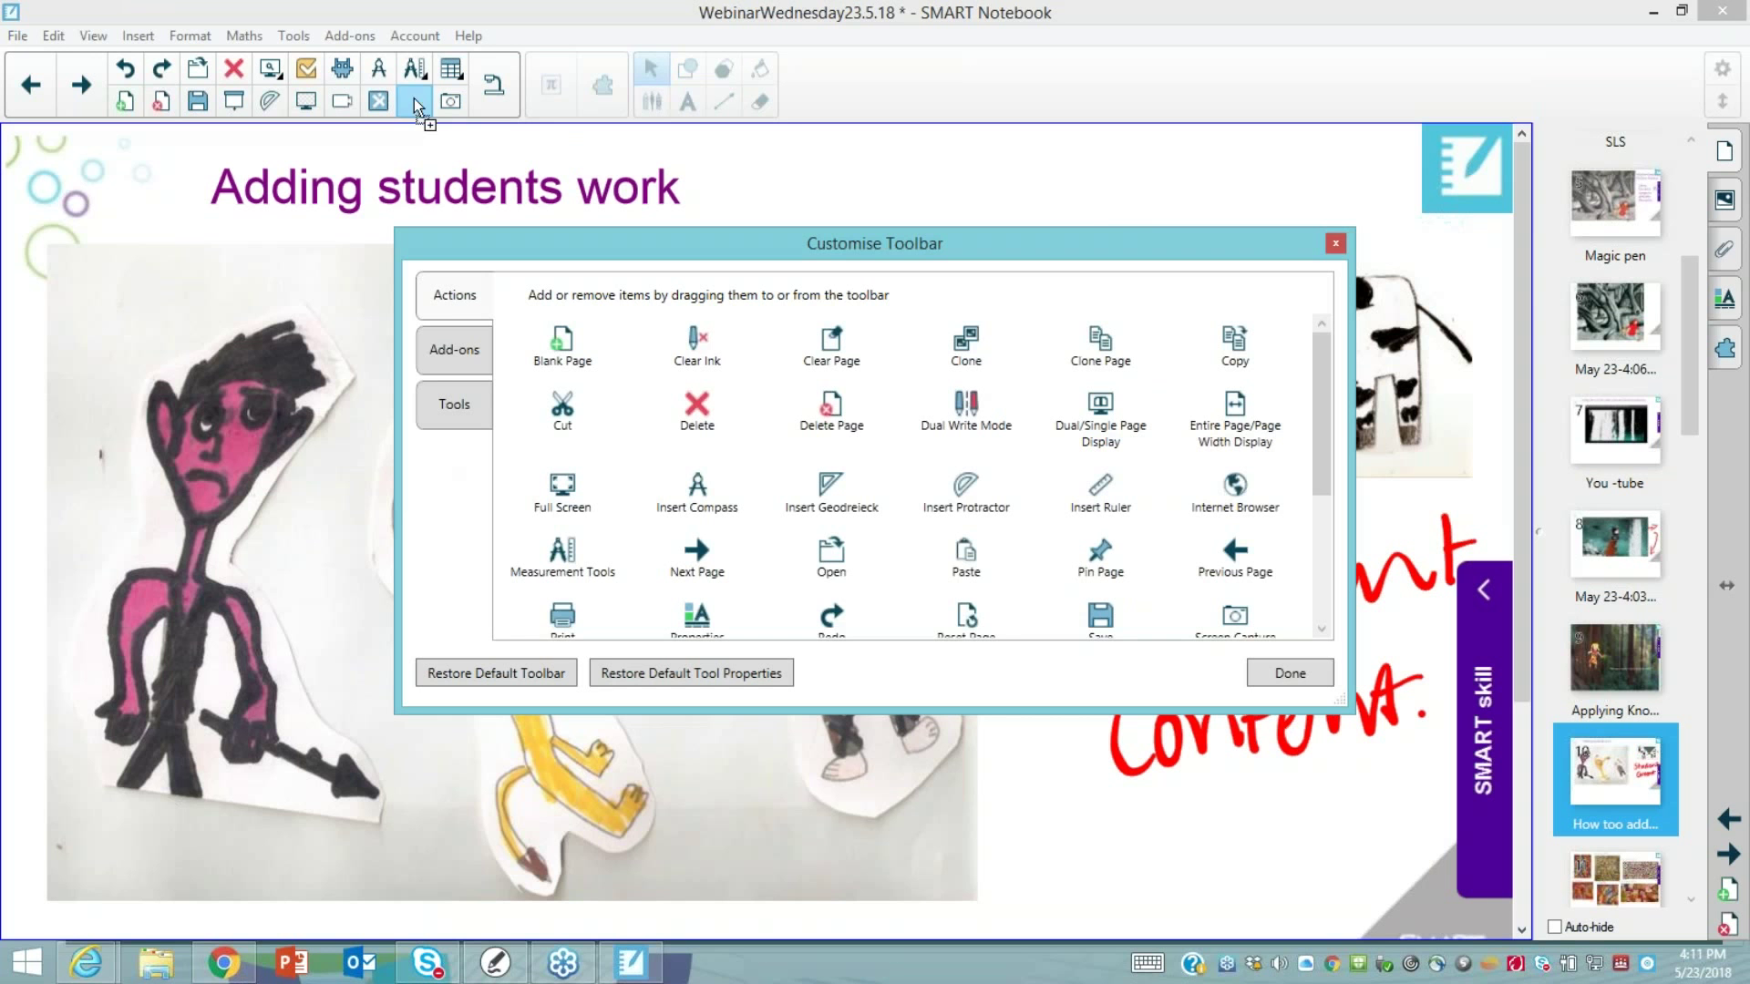
Close the toolbar customisation, capture the yellow lion drawing with a freehand screen capture and send it to the current page
click(1334, 242)
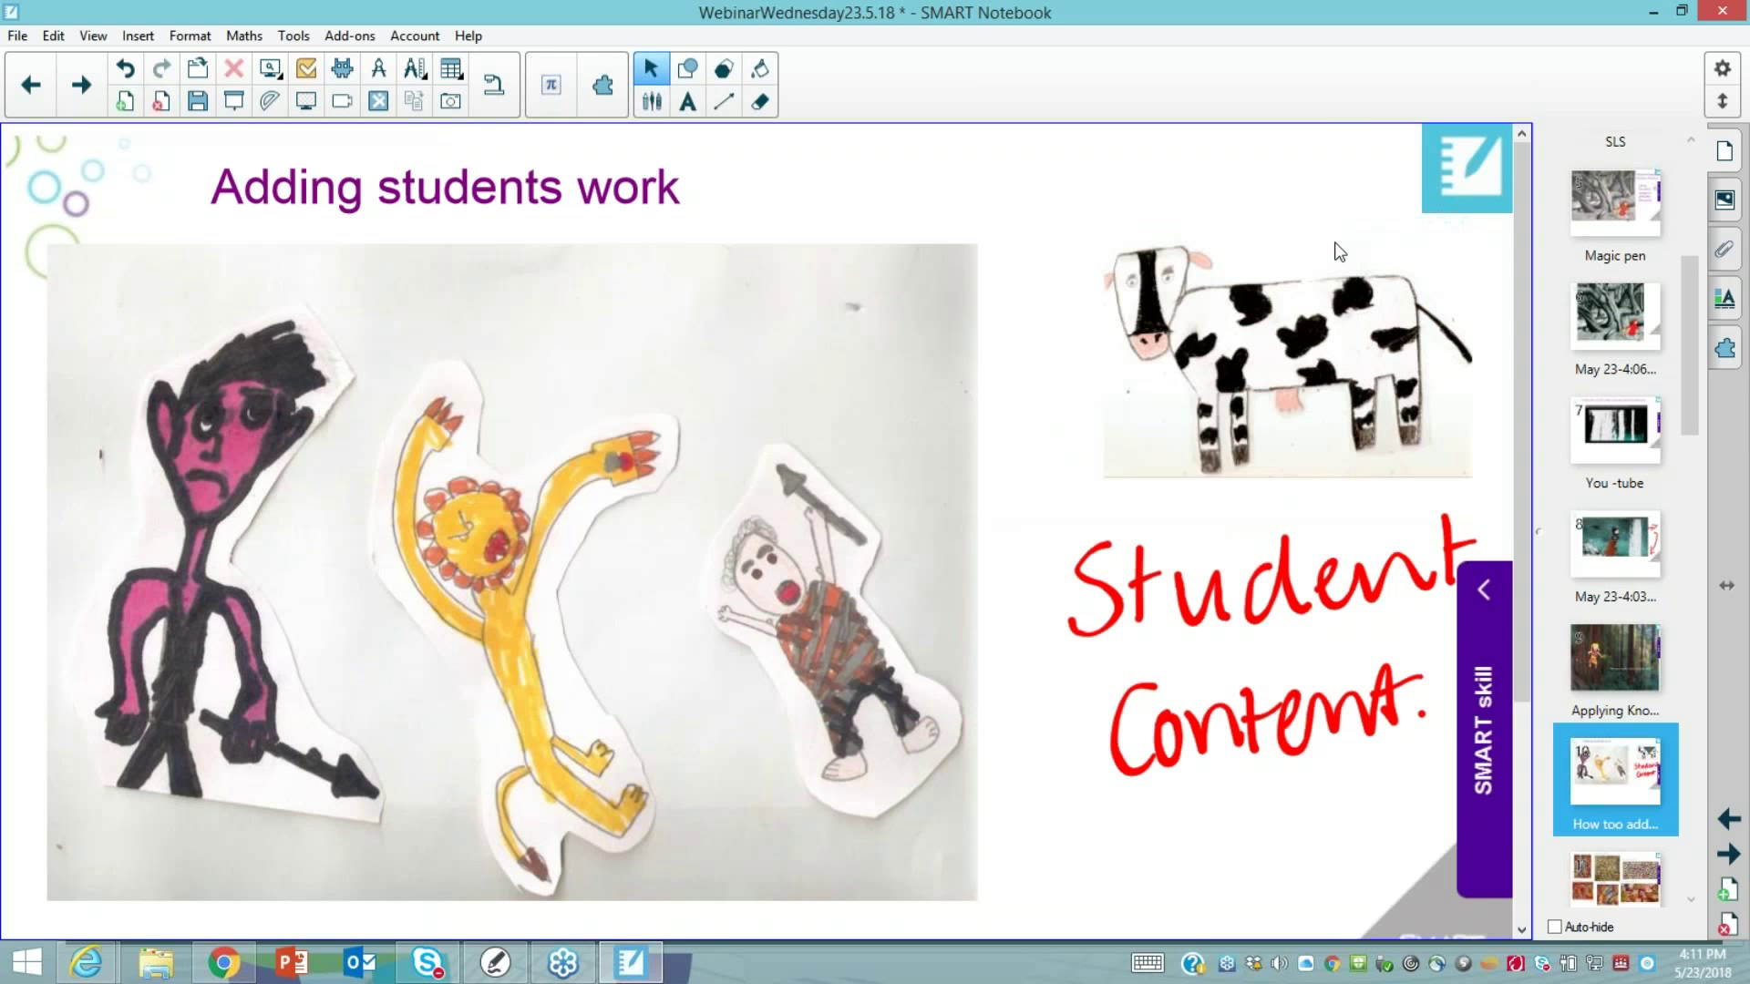
click(457, 97)
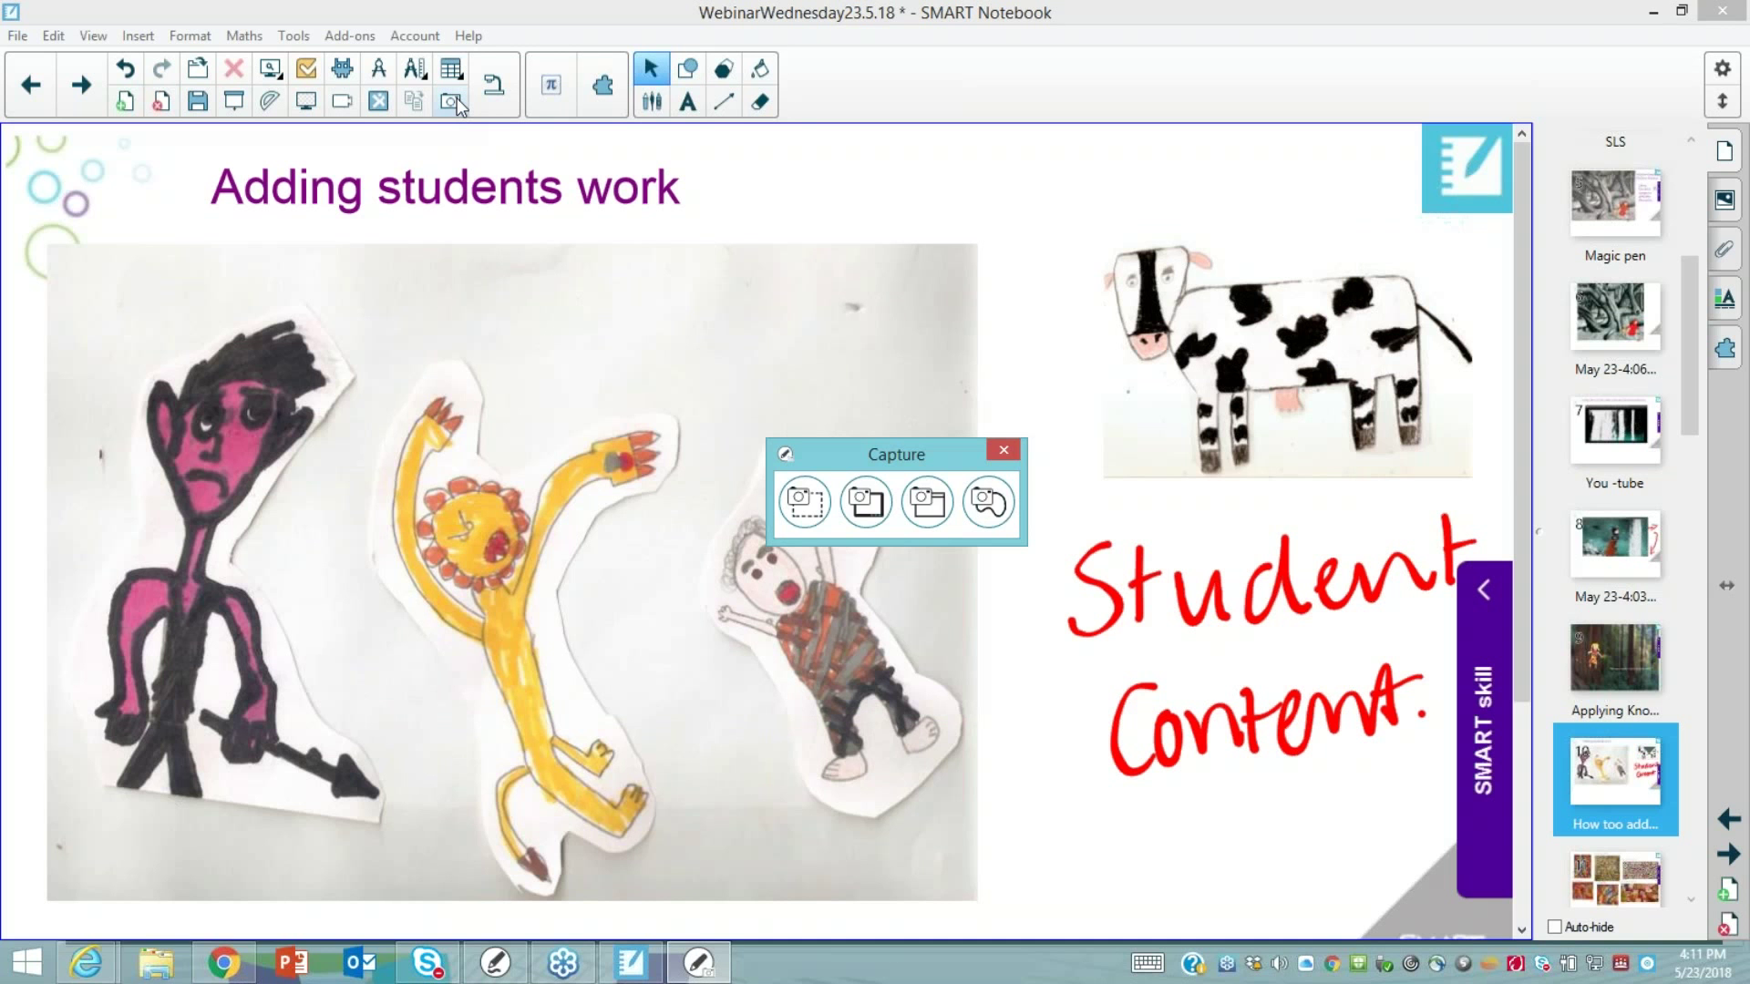
click(456, 97)
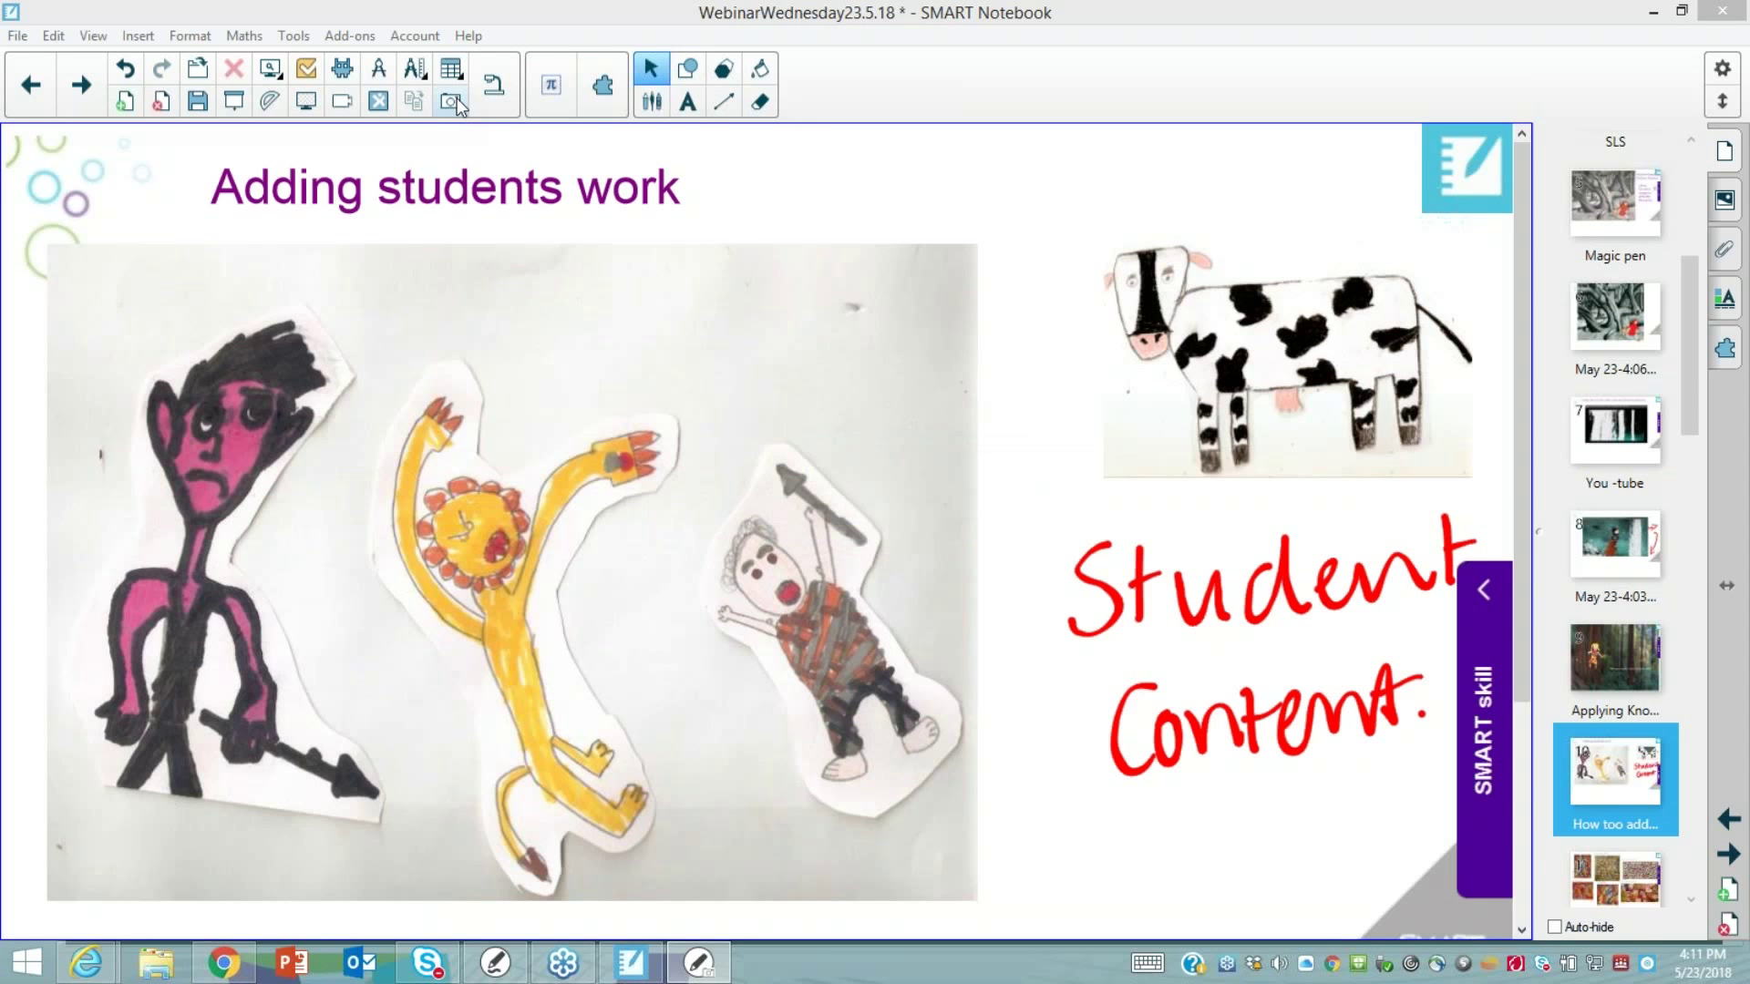
mouse_move(473, 453)
mouse_down()
mouse_move(449, 368)
mouse_move(399, 446)
mouse_move(379, 524)
mouse_move(404, 604)
mouse_move(477, 665)
mouse_move(501, 743)
mouse_move(493, 829)
mouse_move(551, 891)
mouse_move(650, 788)
mouse_move(557, 674)
mouse_move(545, 592)
mouse_move(579, 505)
mouse_move(649, 472)
mouse_move(638, 417)
mouse_move(524, 475)
mouse_up()
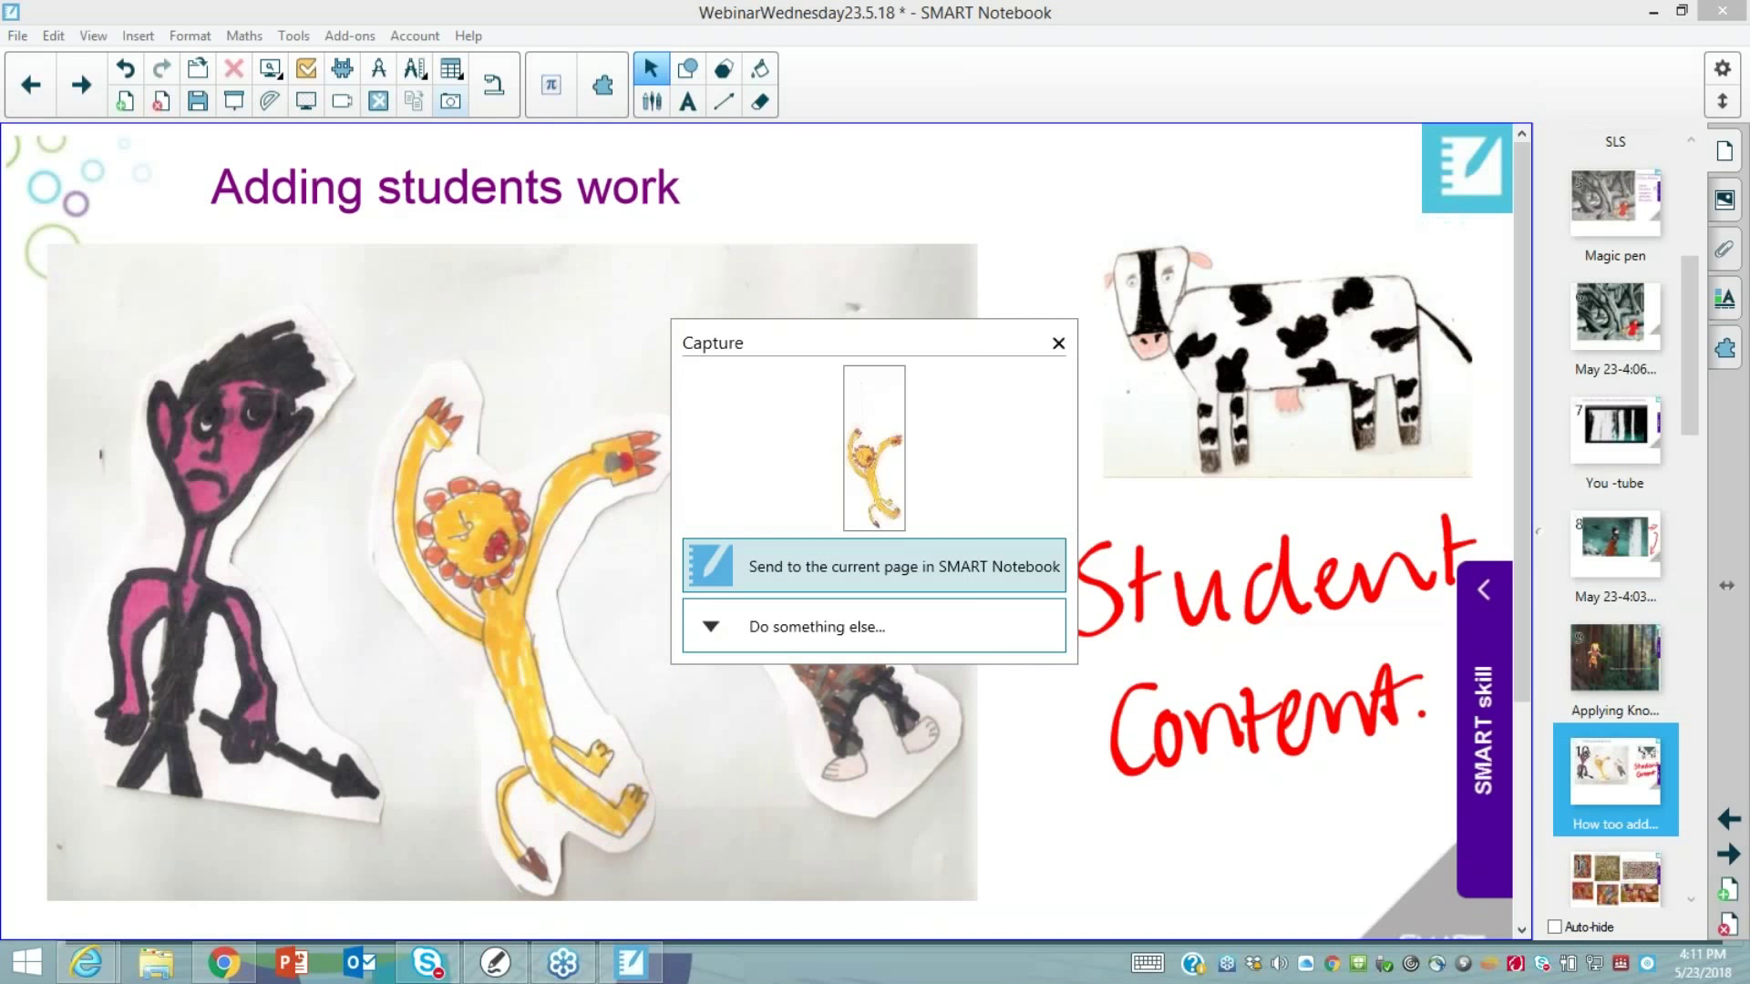
click(873, 566)
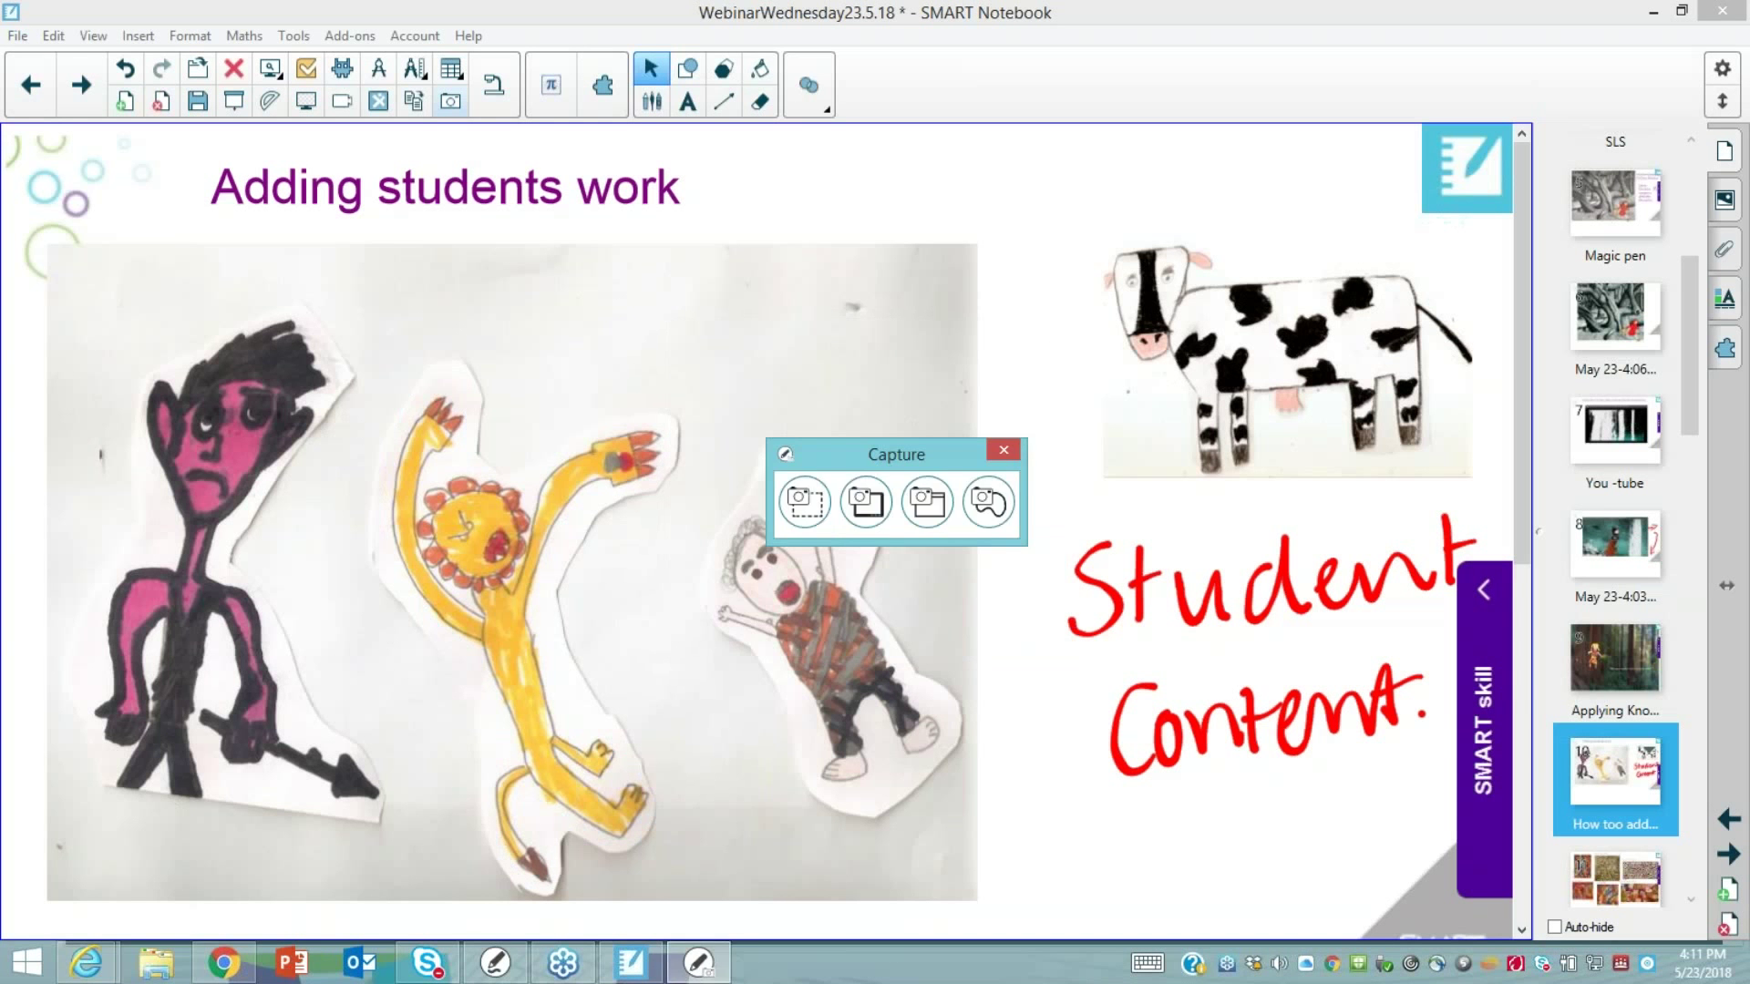
Add a blank page after the students' work page, move the captured lion onto it and open that page
drag(290, 546, 360, 490)
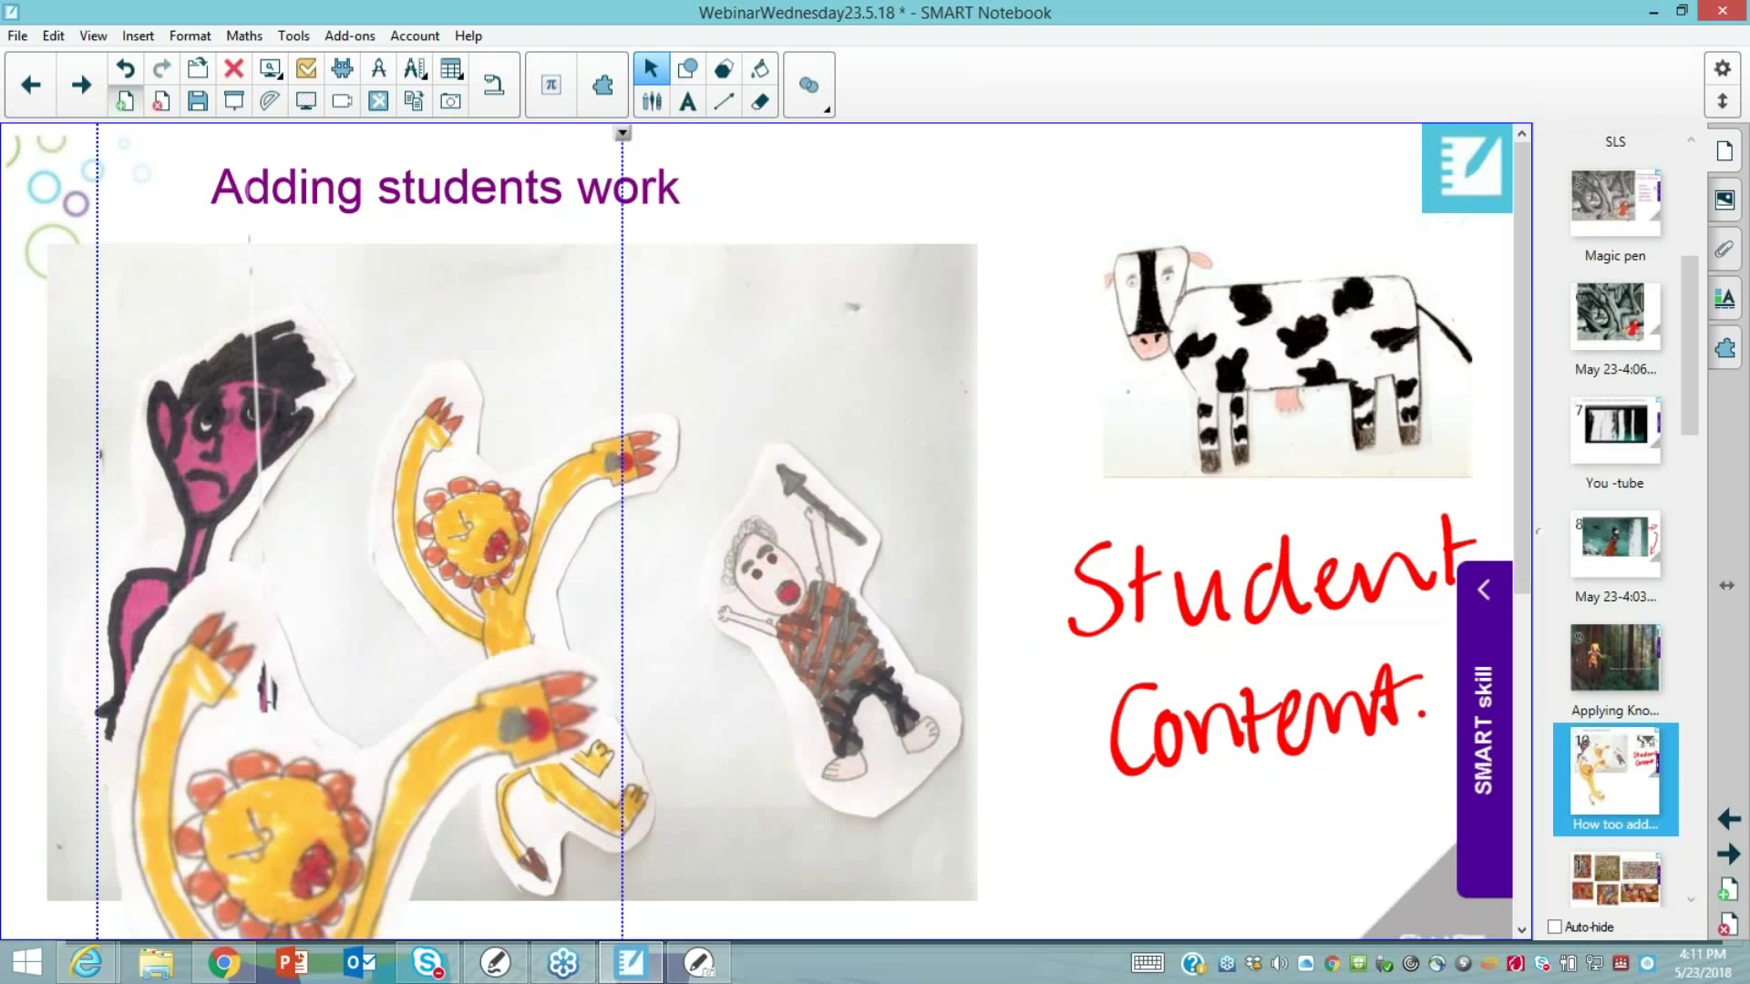
key(ctrl+m)
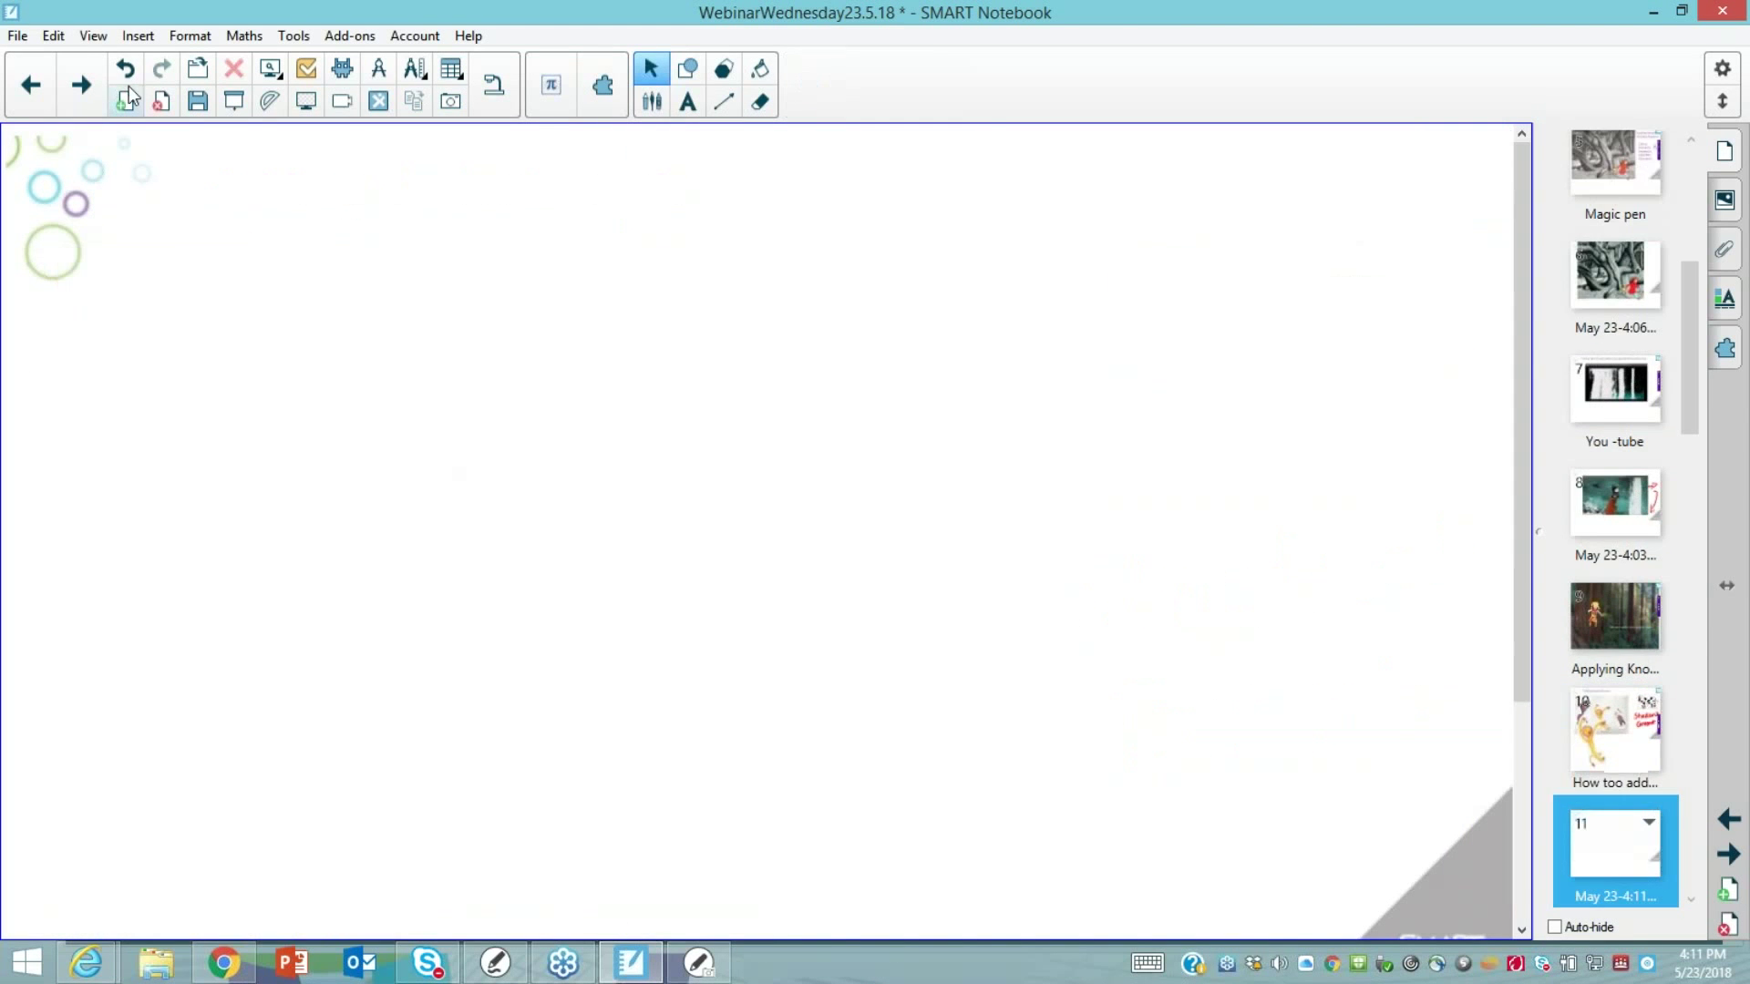
click(1619, 735)
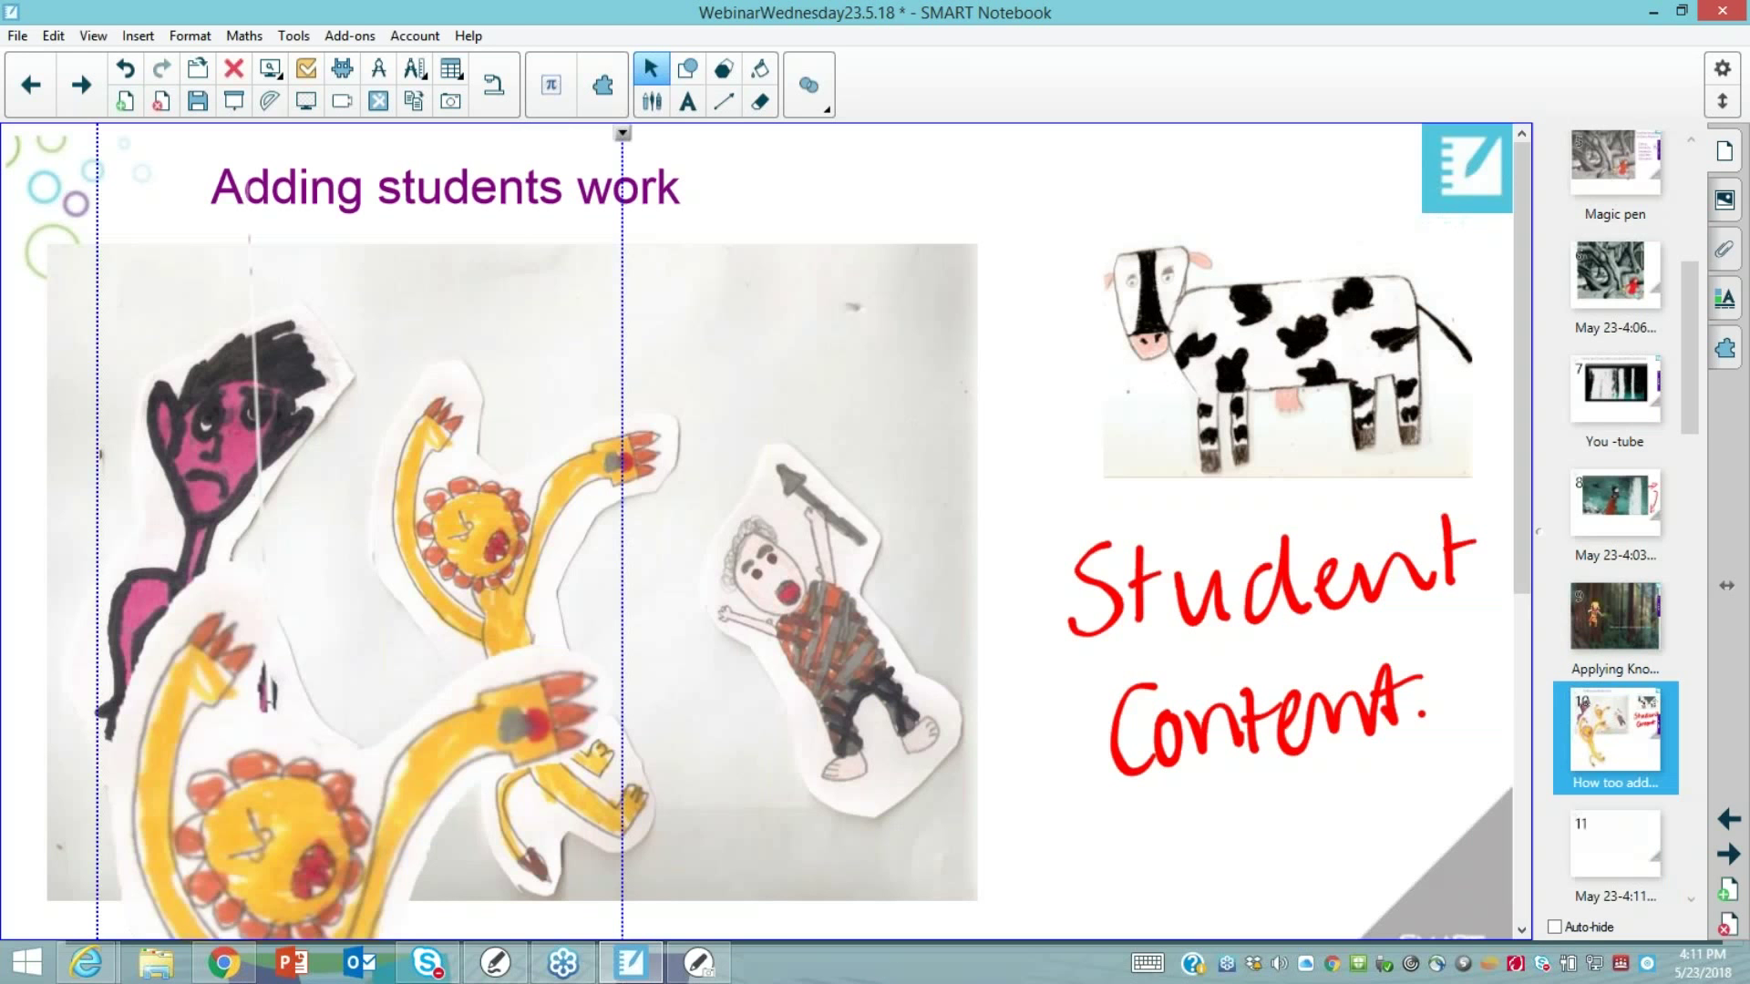
drag(474, 546, 1618, 870)
click(1616, 857)
Shrink the captured lion to fit the page and rotate it a quarter turn clockwise
drag(1029, 857, 626, 314)
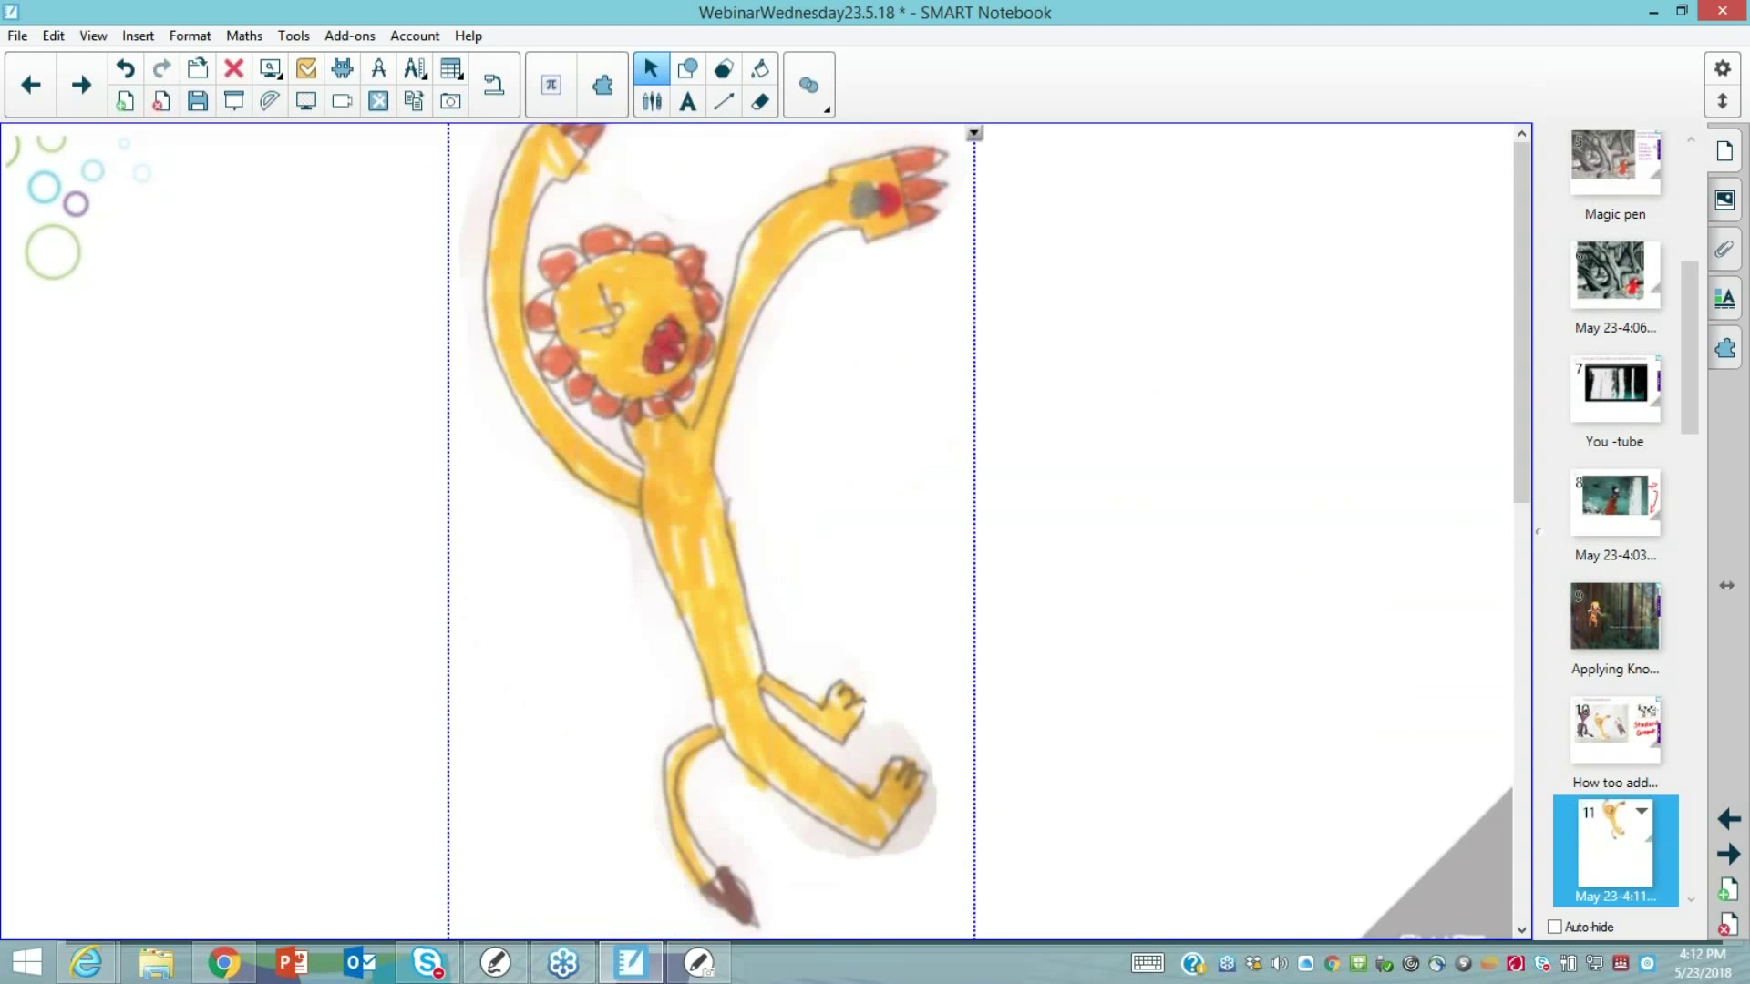
drag(710, 638, 713, 471)
drag(979, 776, 869, 488)
drag(665, 310, 678, 498)
drag(879, 672, 784, 427)
drag(638, 319, 565, 625)
drag(711, 730, 640, 543)
drag(556, 410, 493, 673)
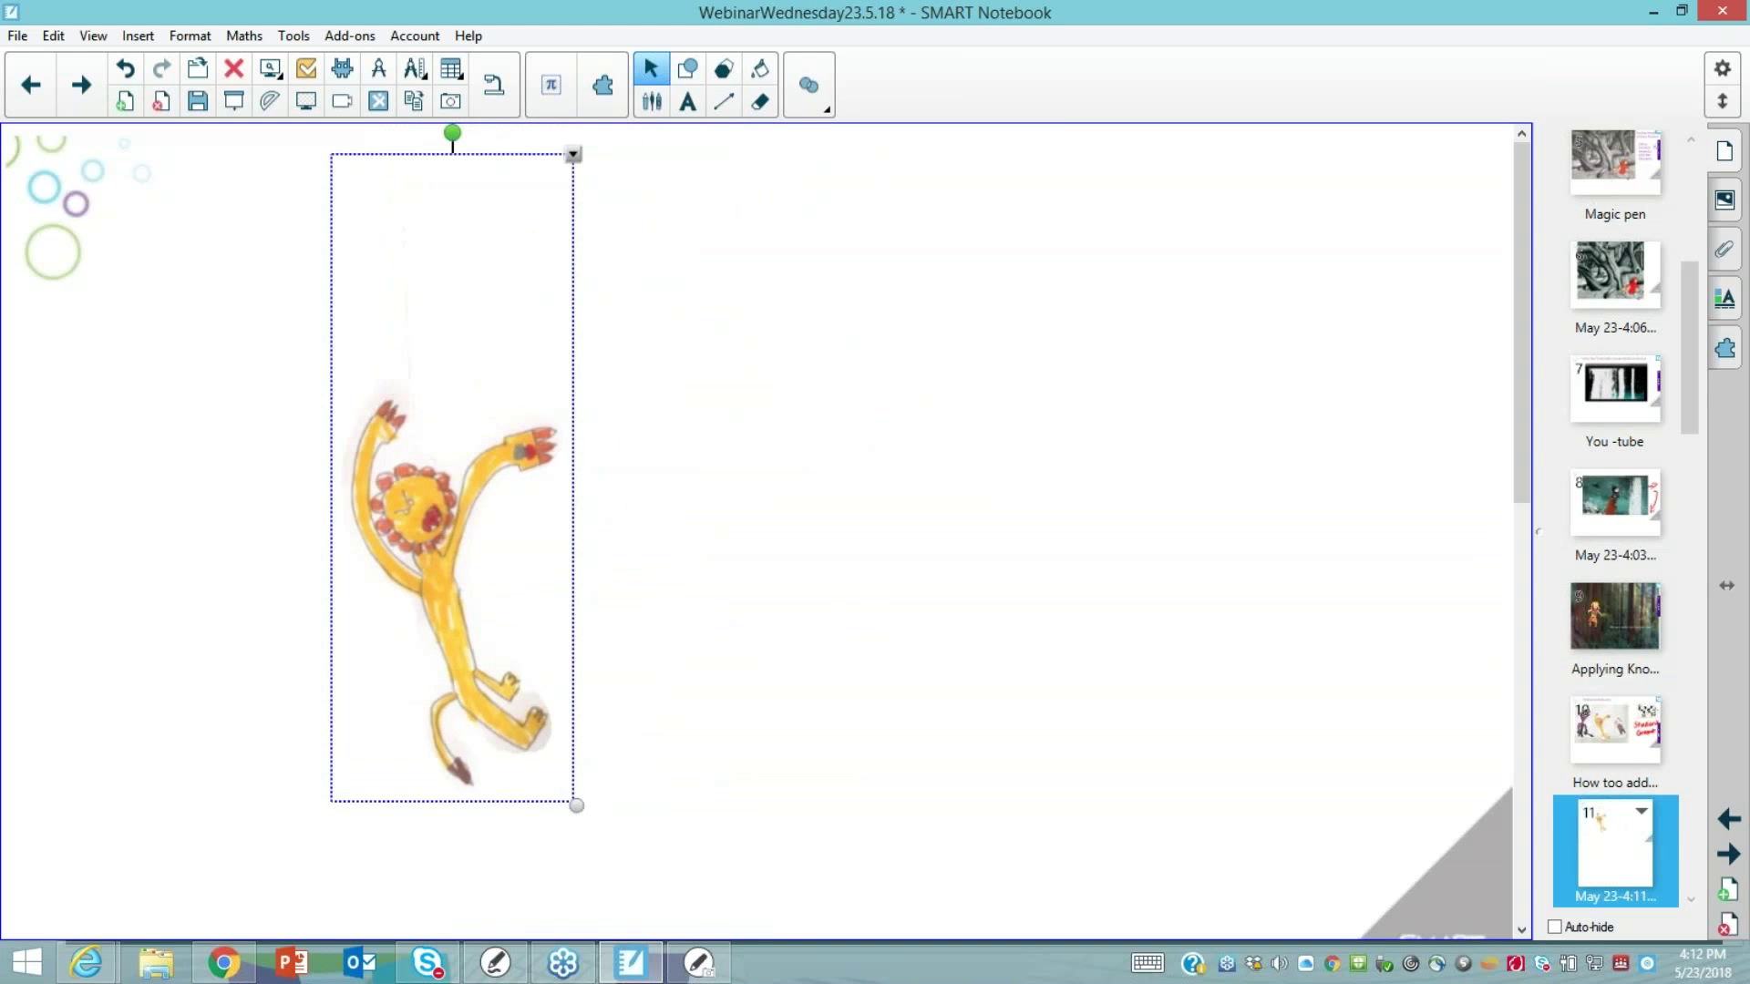
drag(453, 137, 792, 476)
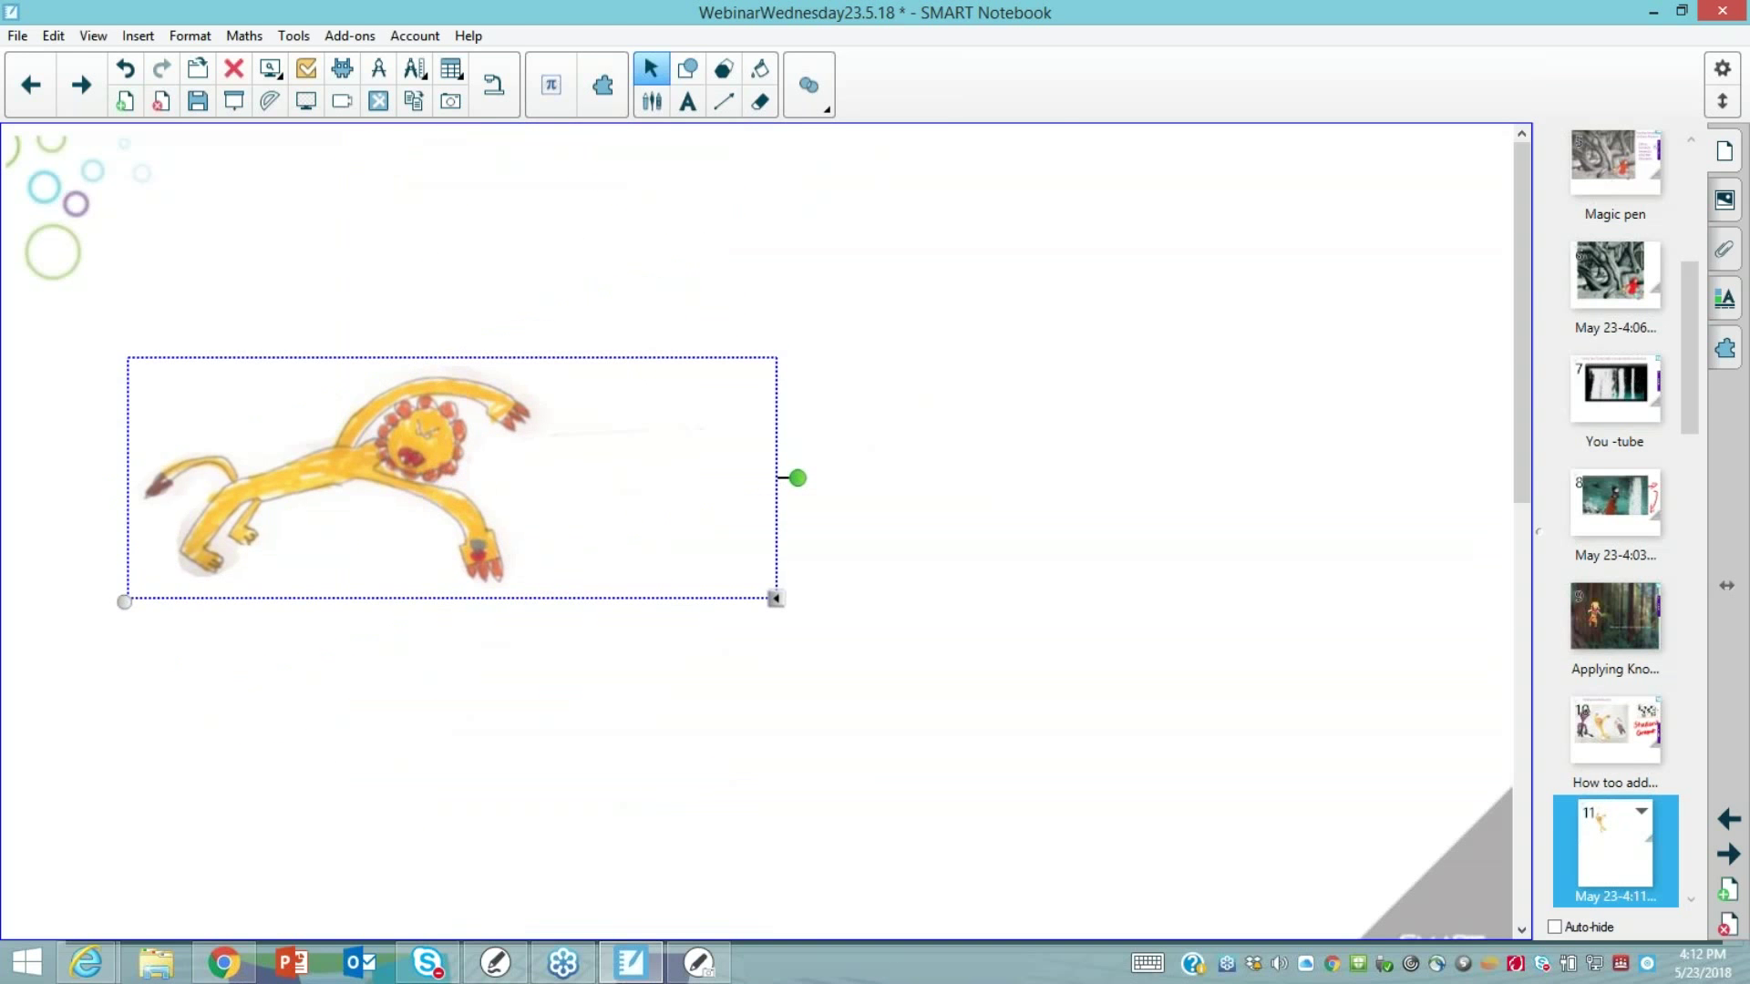
Make the white background areas around the lion, including those by its legs, transparent with Set Image Transparency
click(775, 598)
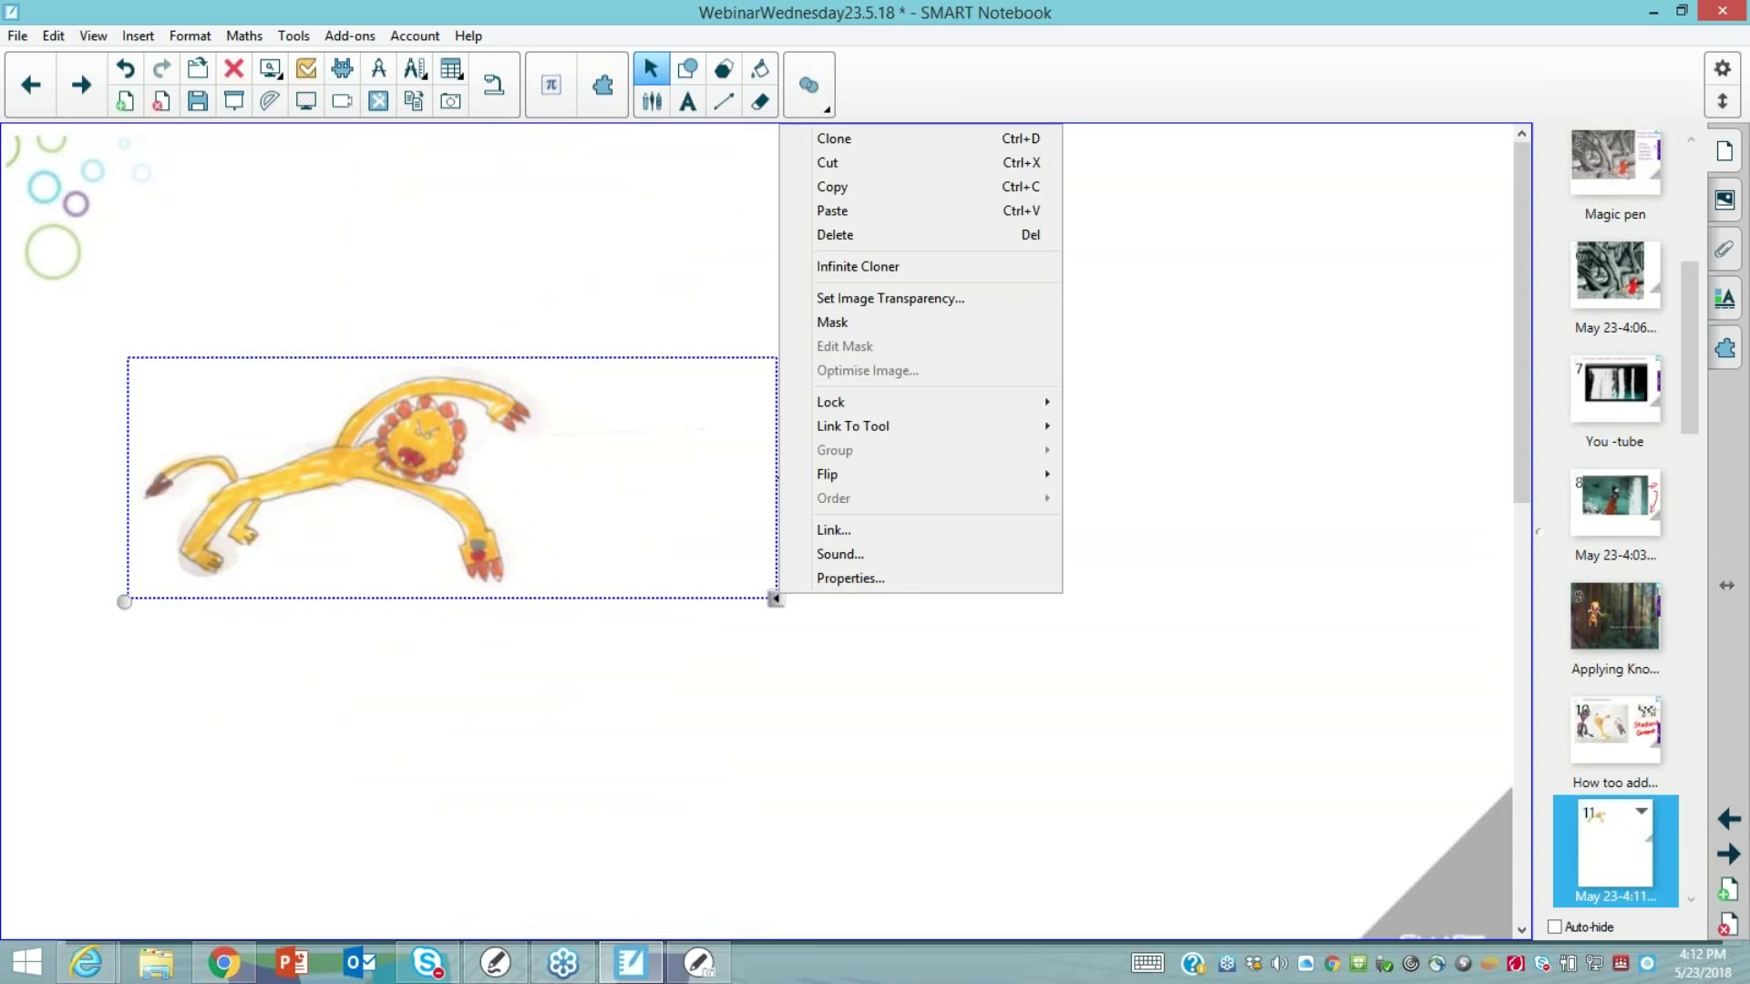
click(895, 299)
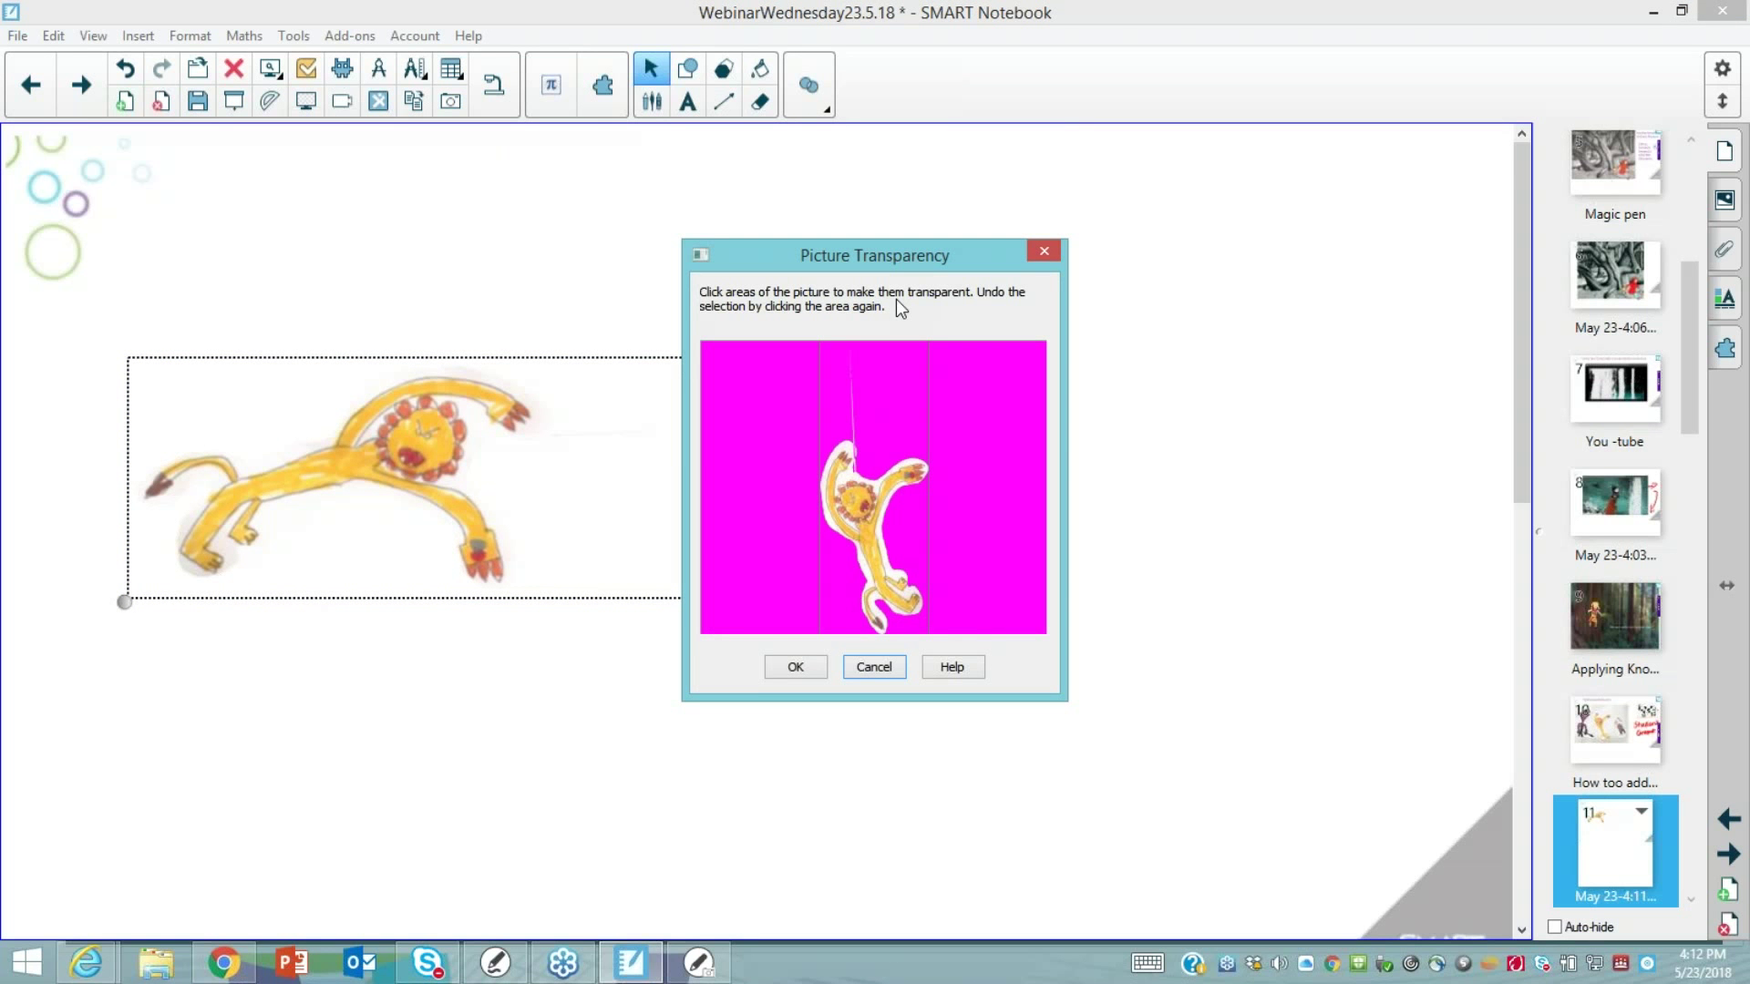
click(848, 440)
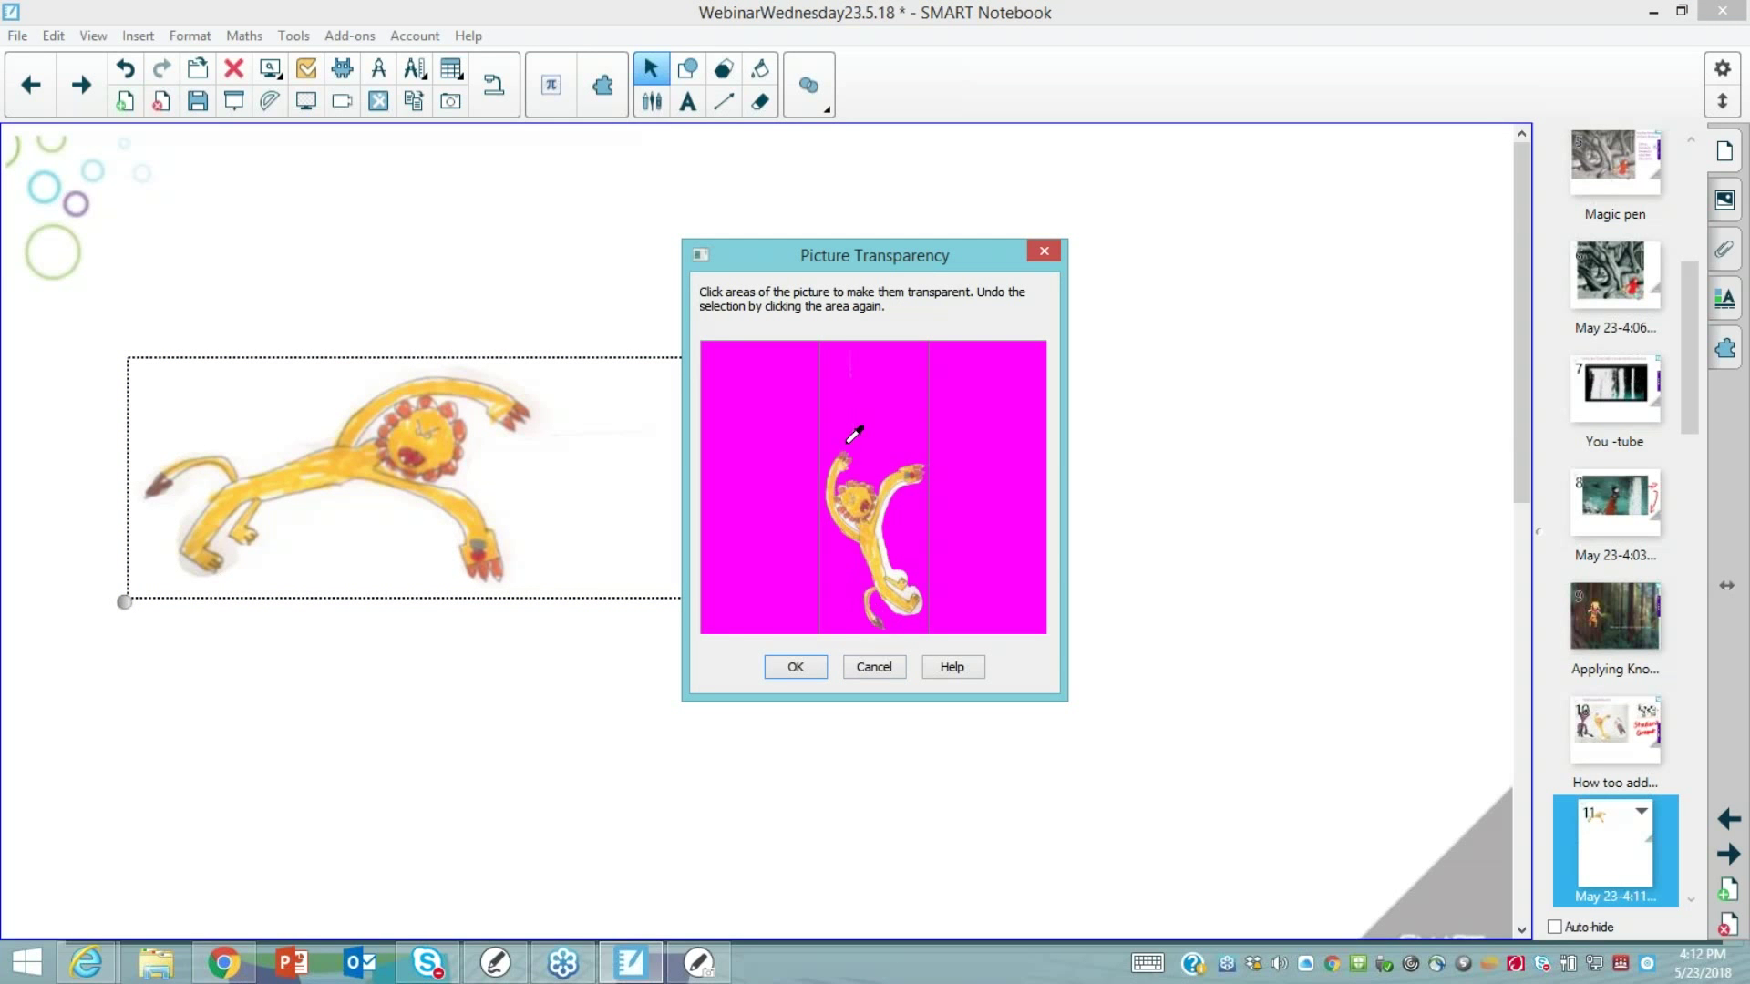
click(895, 565)
click(908, 587)
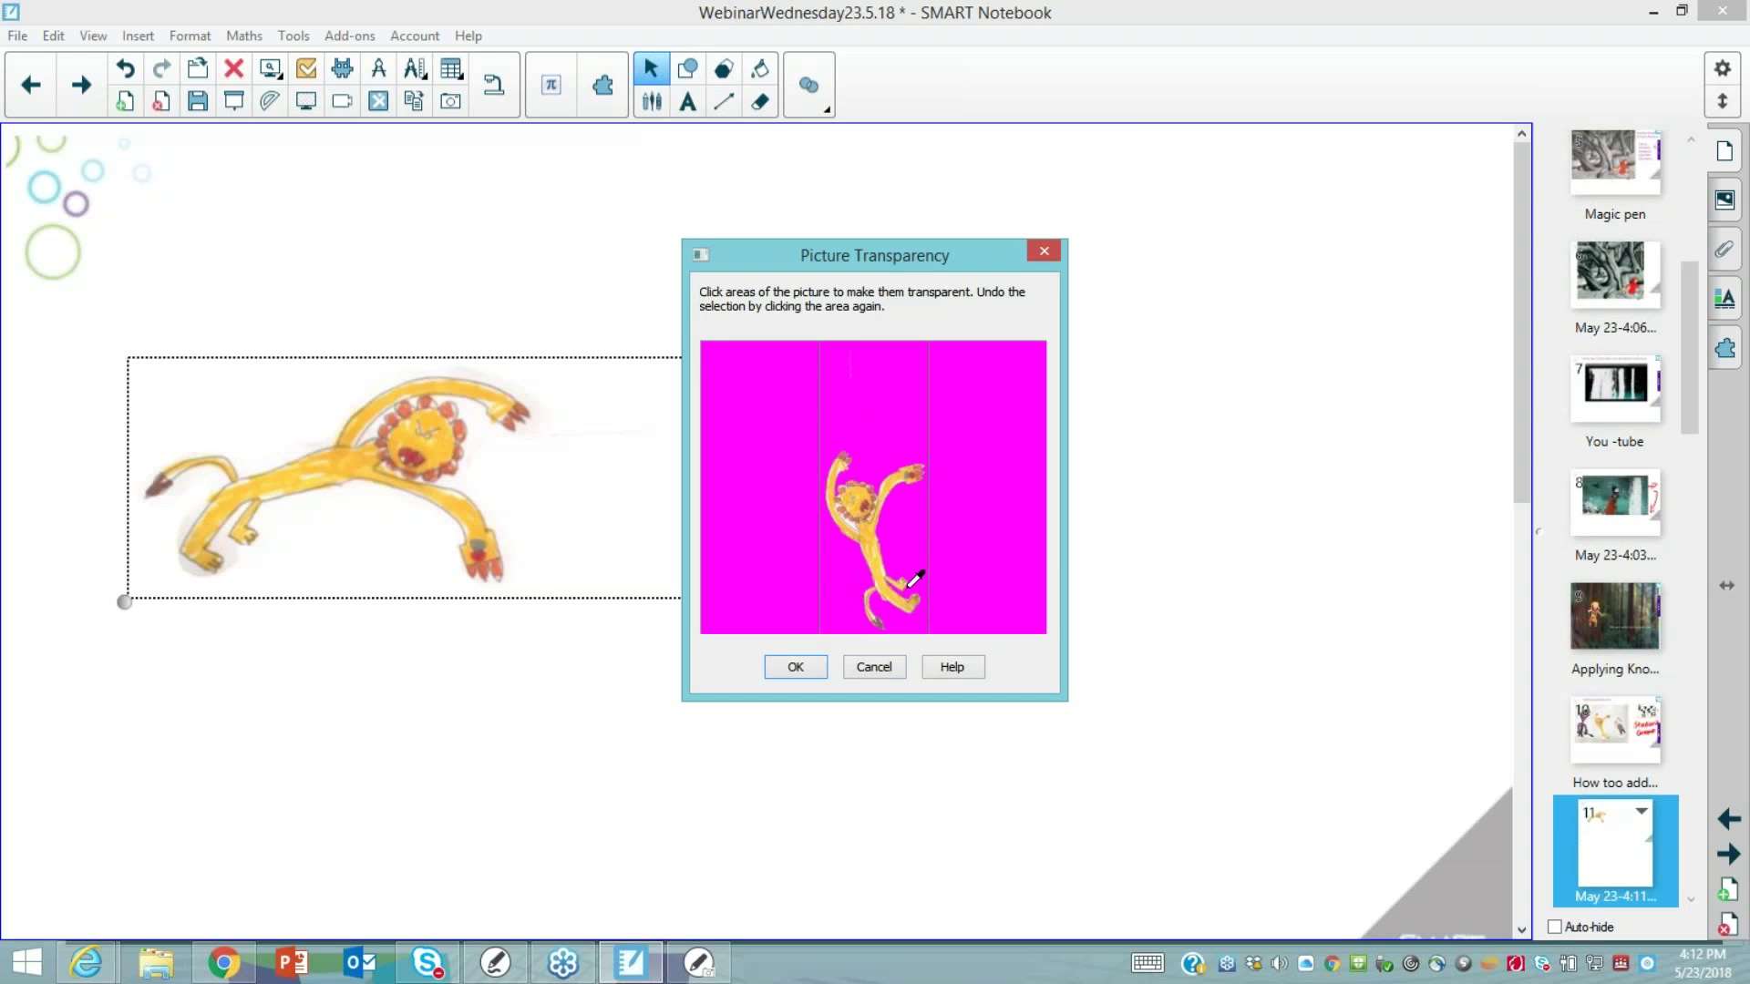
key(Return)
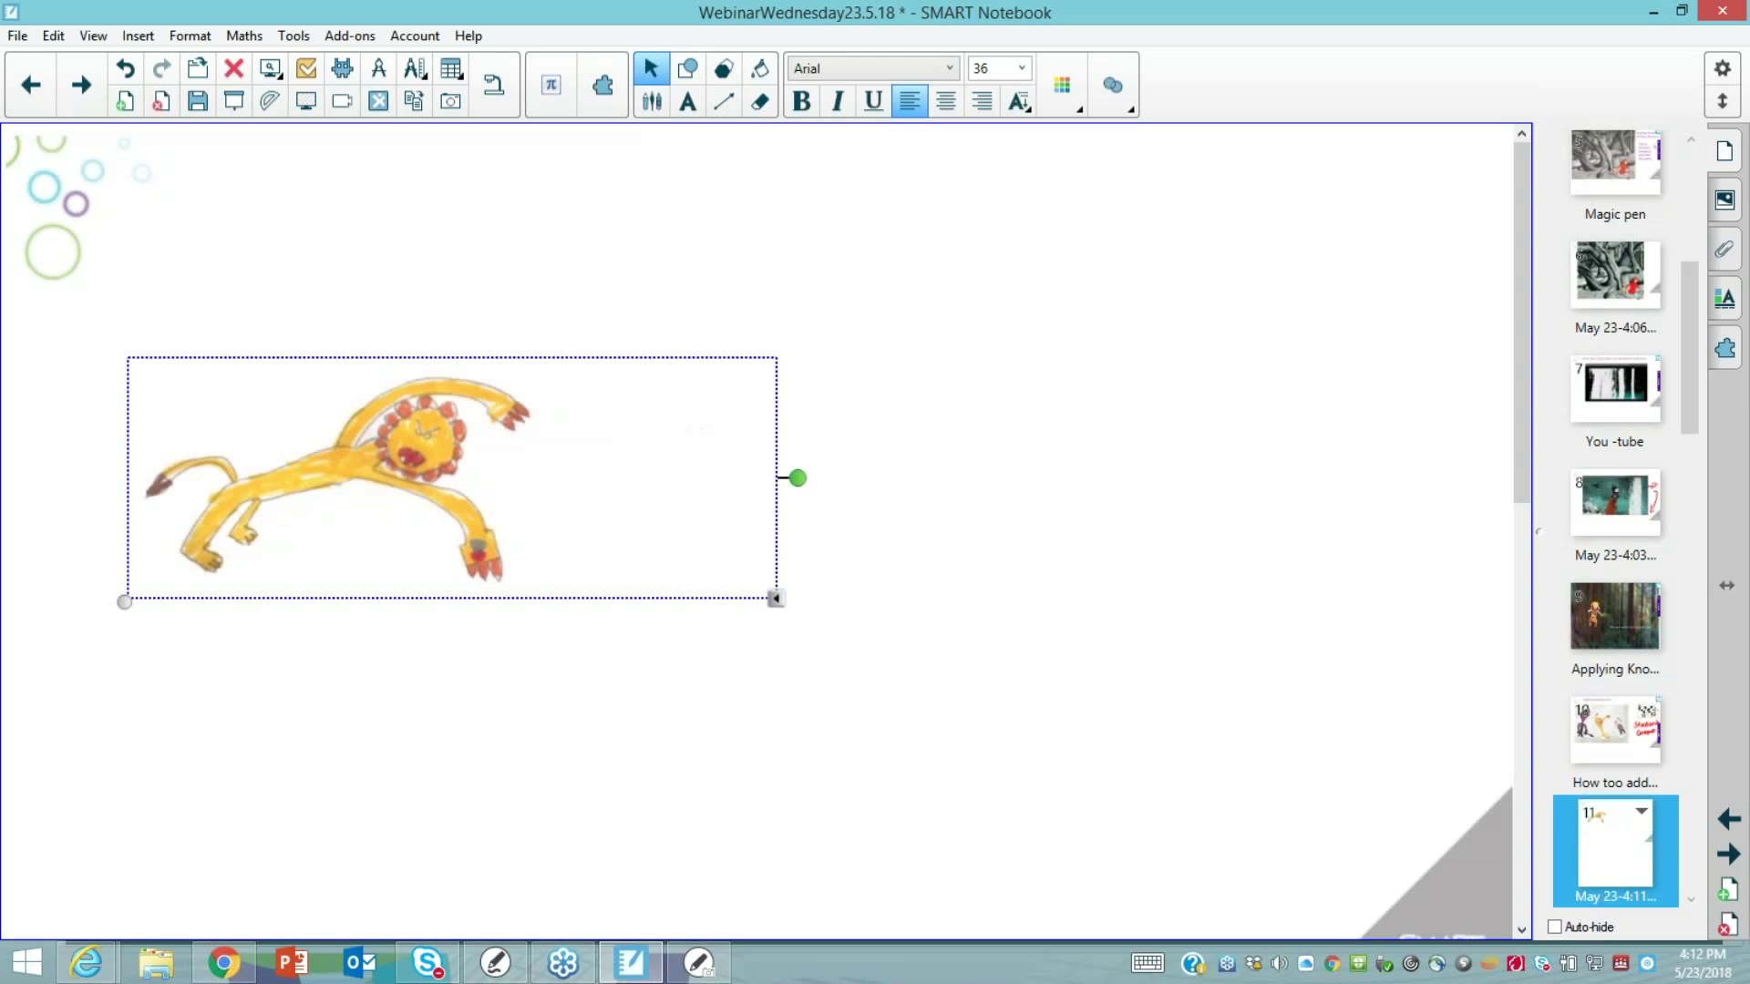
Shrink the lion a little more, move it toward the upper middle of the page and deselect it
drag(125, 601, 207, 570)
drag(392, 460, 665, 382)
click(692, 583)
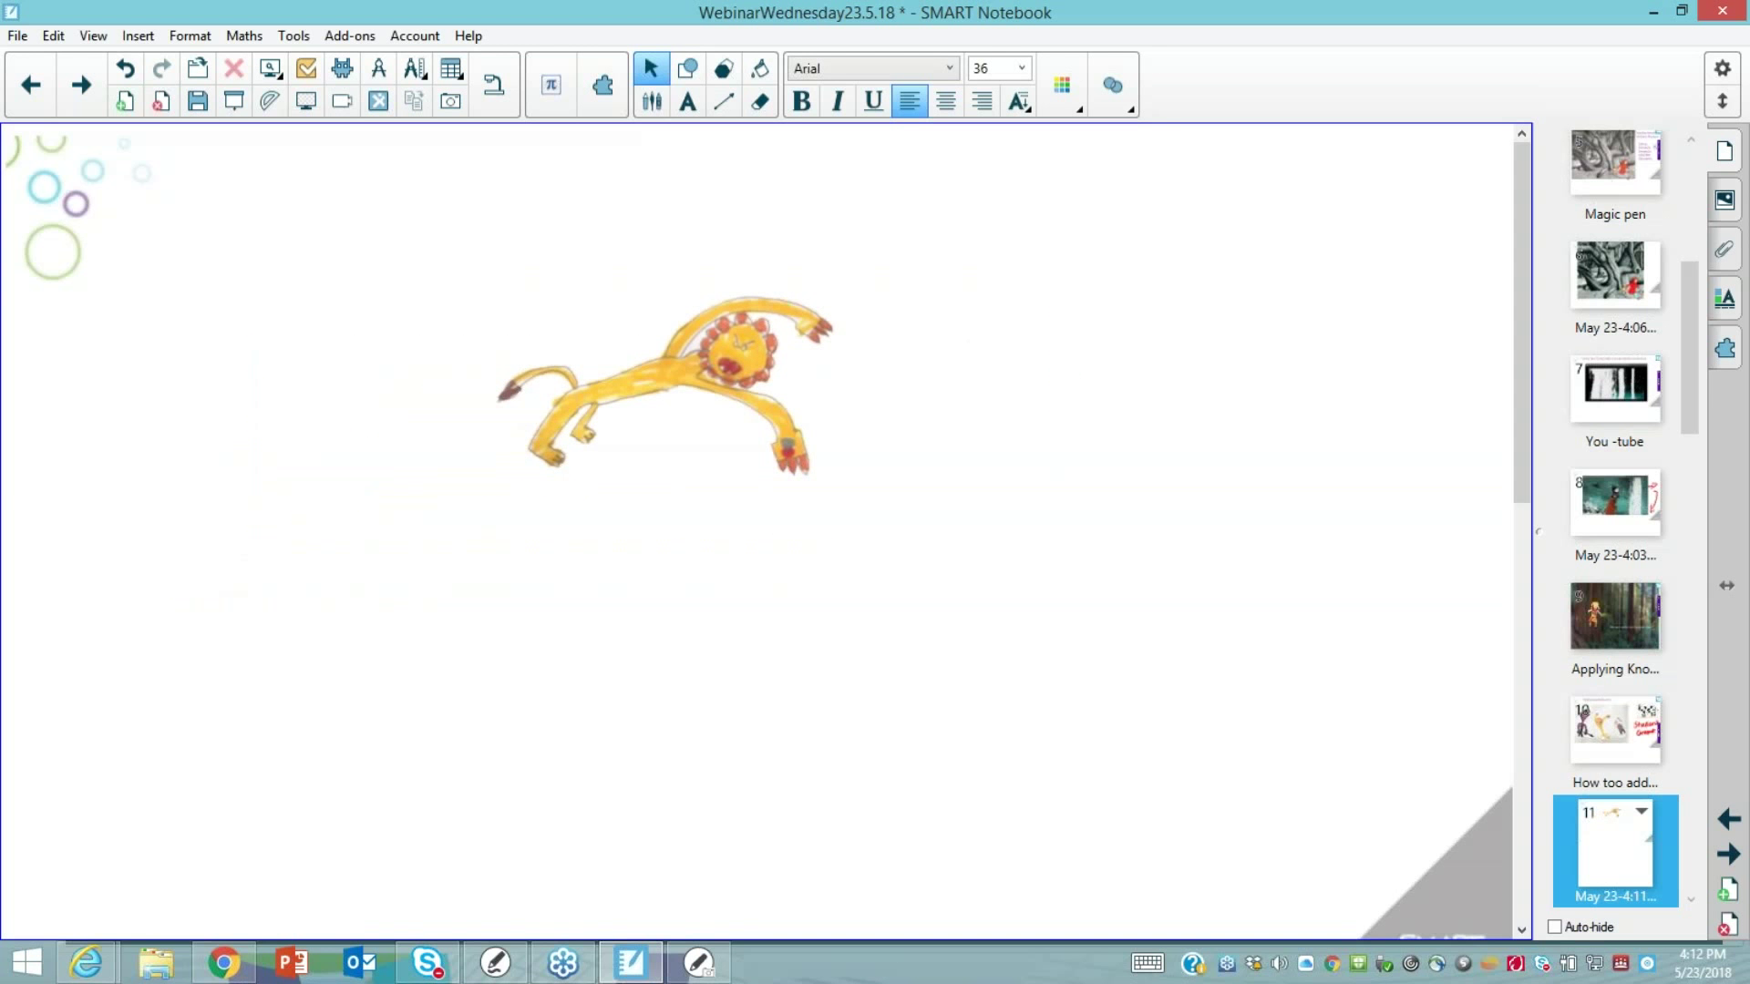
Open the Using images page and move the black and gold concentric-circle Minnie Pwerle painting onto page 11
scroll(1688, 467, down, 5)
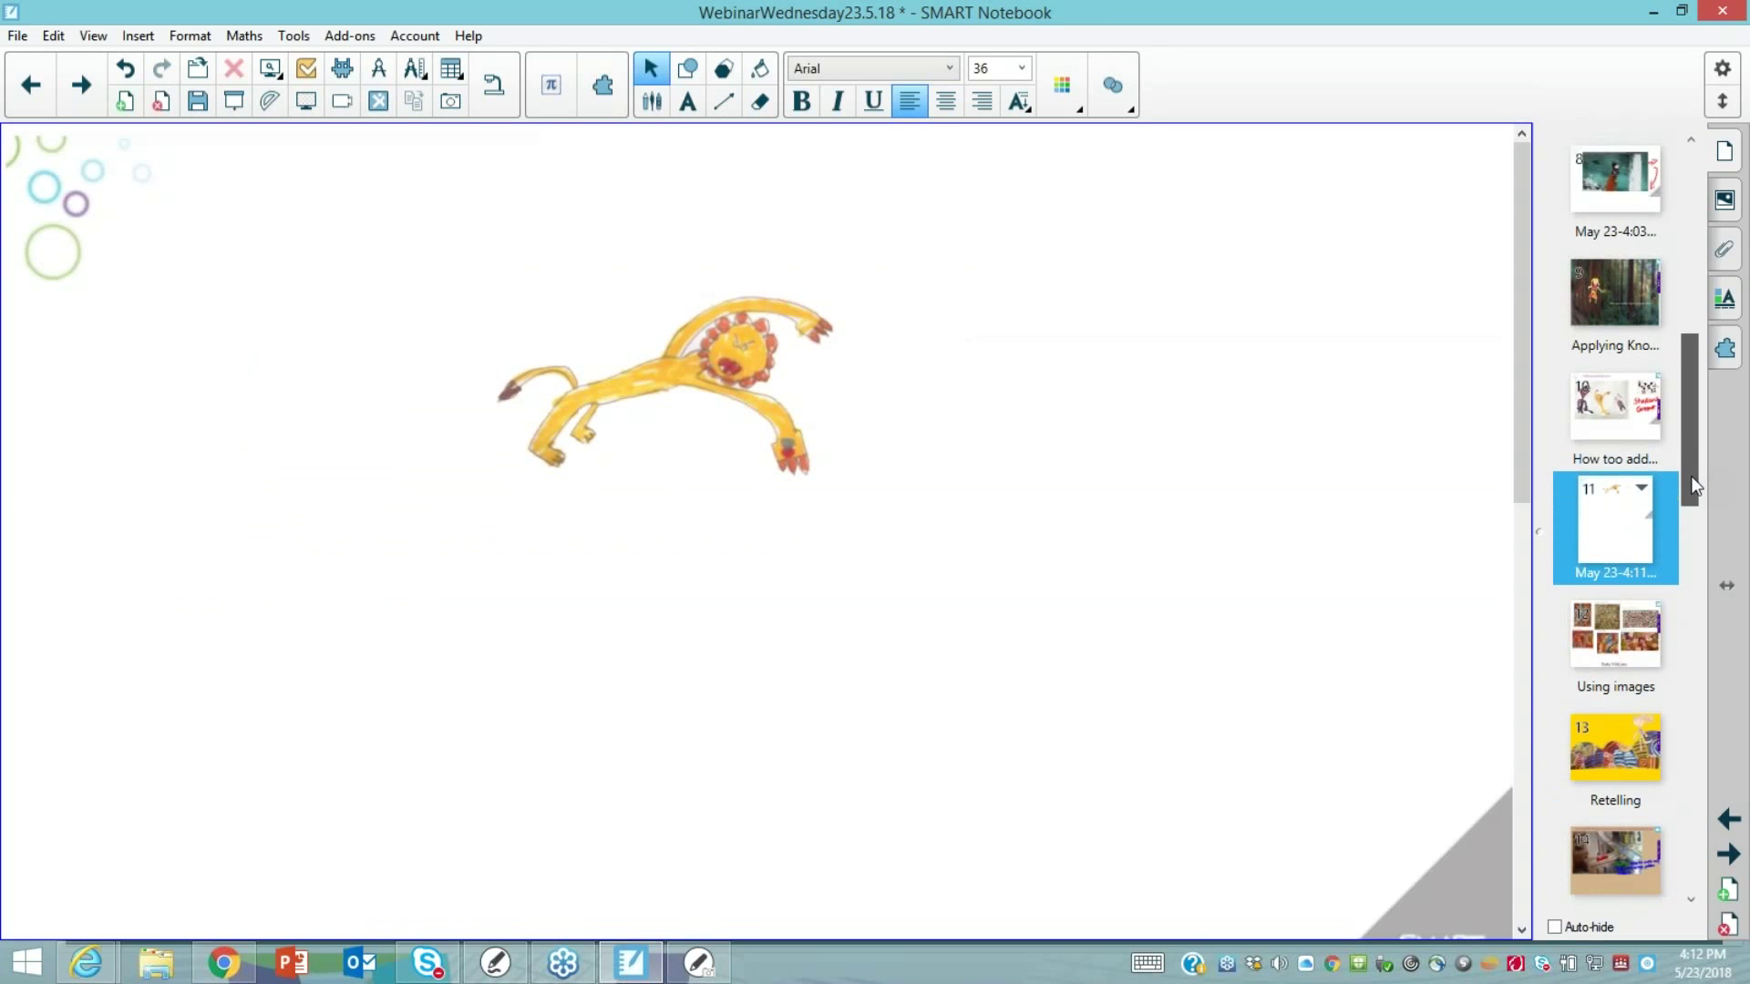
click(1628, 574)
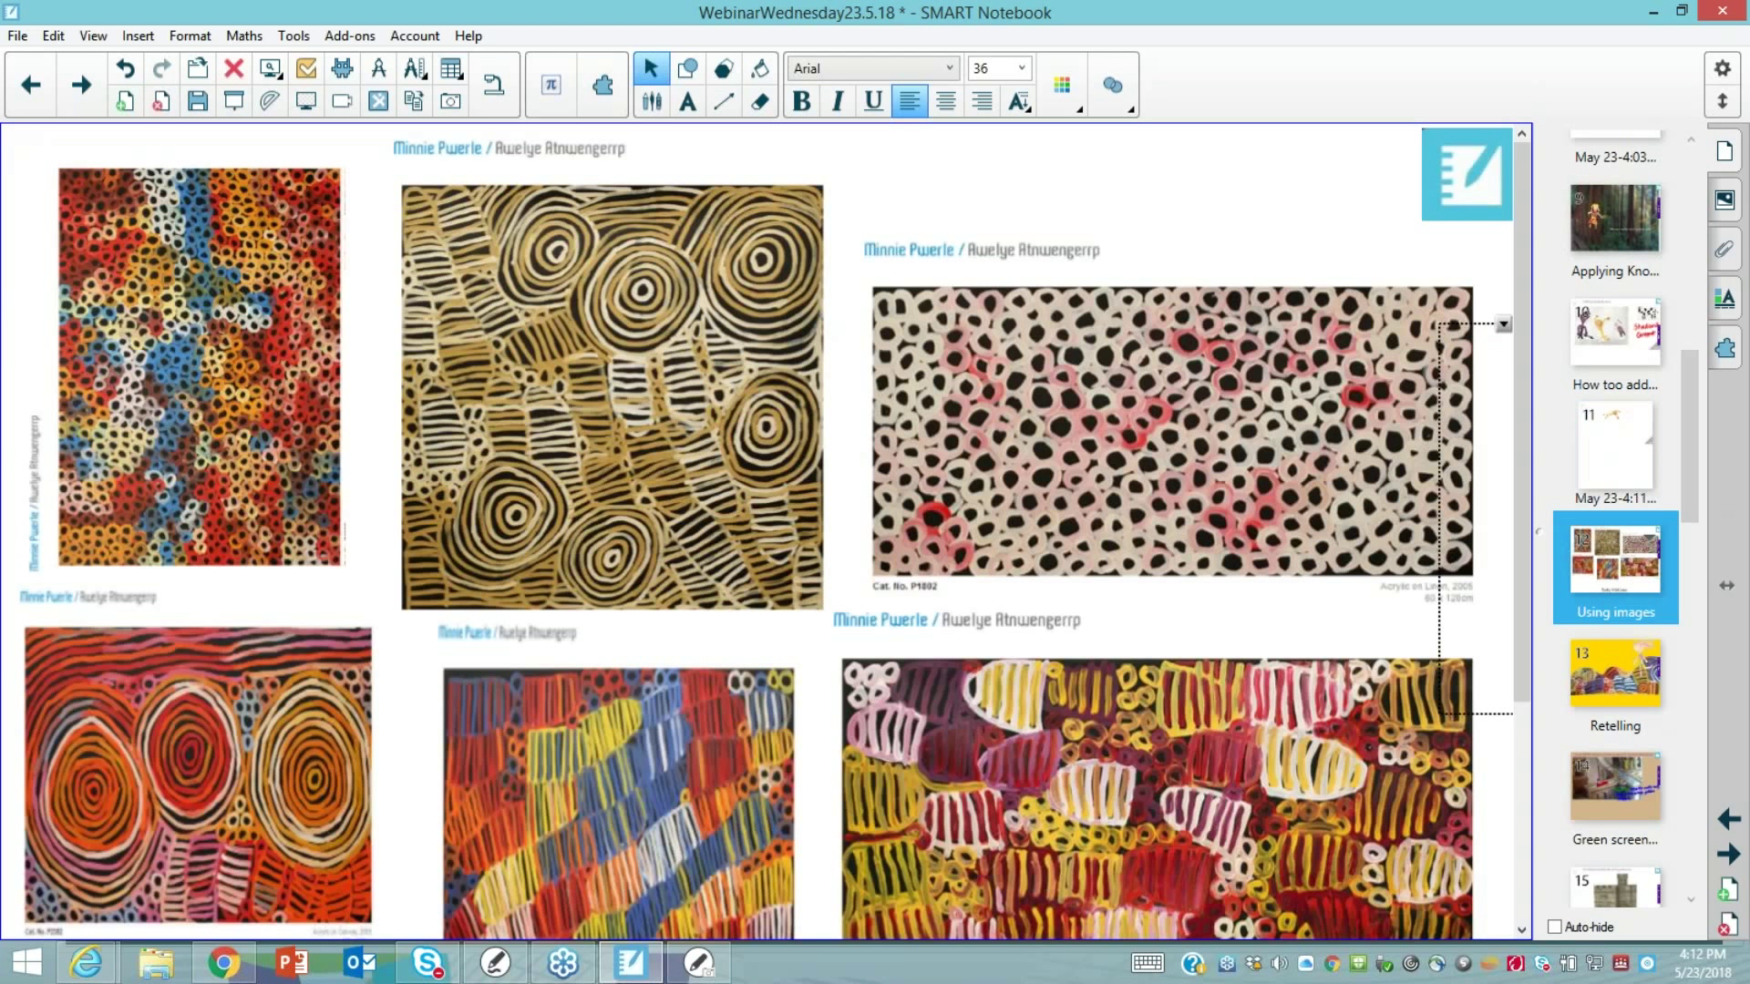
click(611, 392)
drag(602, 391, 1594, 449)
Position the painting near the upper edge of the lion page and enlarge it to cover the lion
mouse_move(629, 747)
mouse_down()
mouse_move(866, 601)
mouse_move(990, 586)
mouse_up()
drag(1228, 811, 1310, 897)
drag(1032, 605, 418, 412)
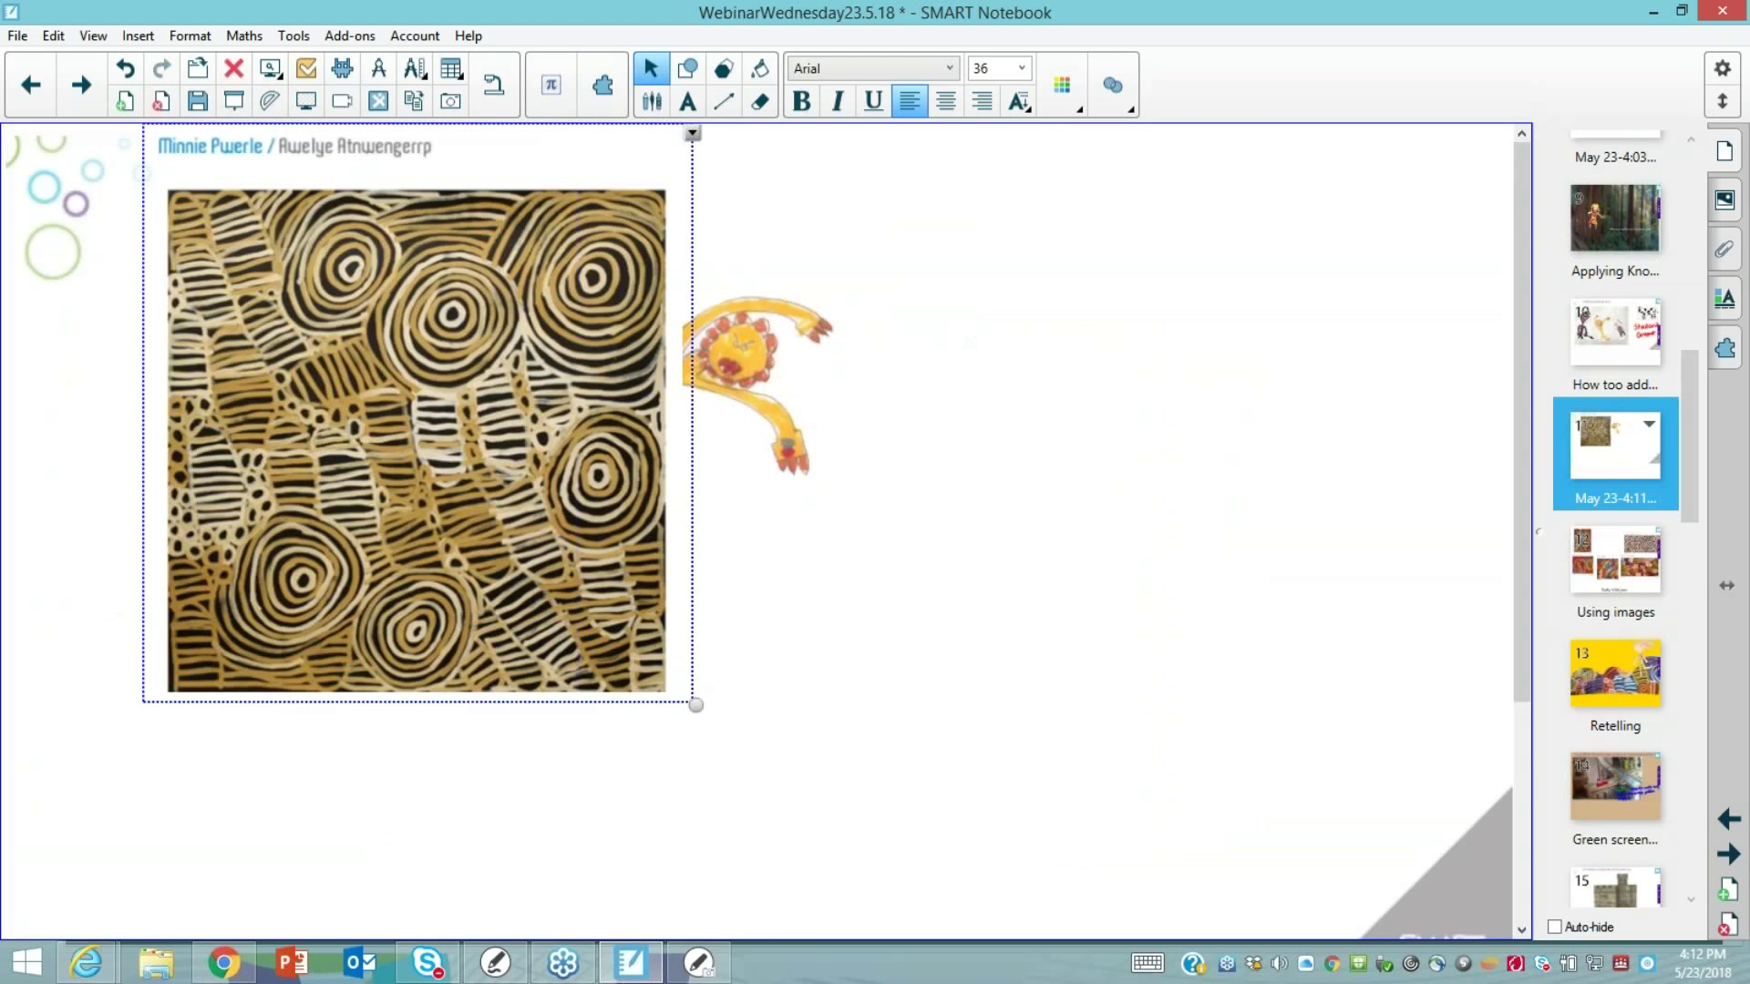
drag(696, 705, 1036, 895)
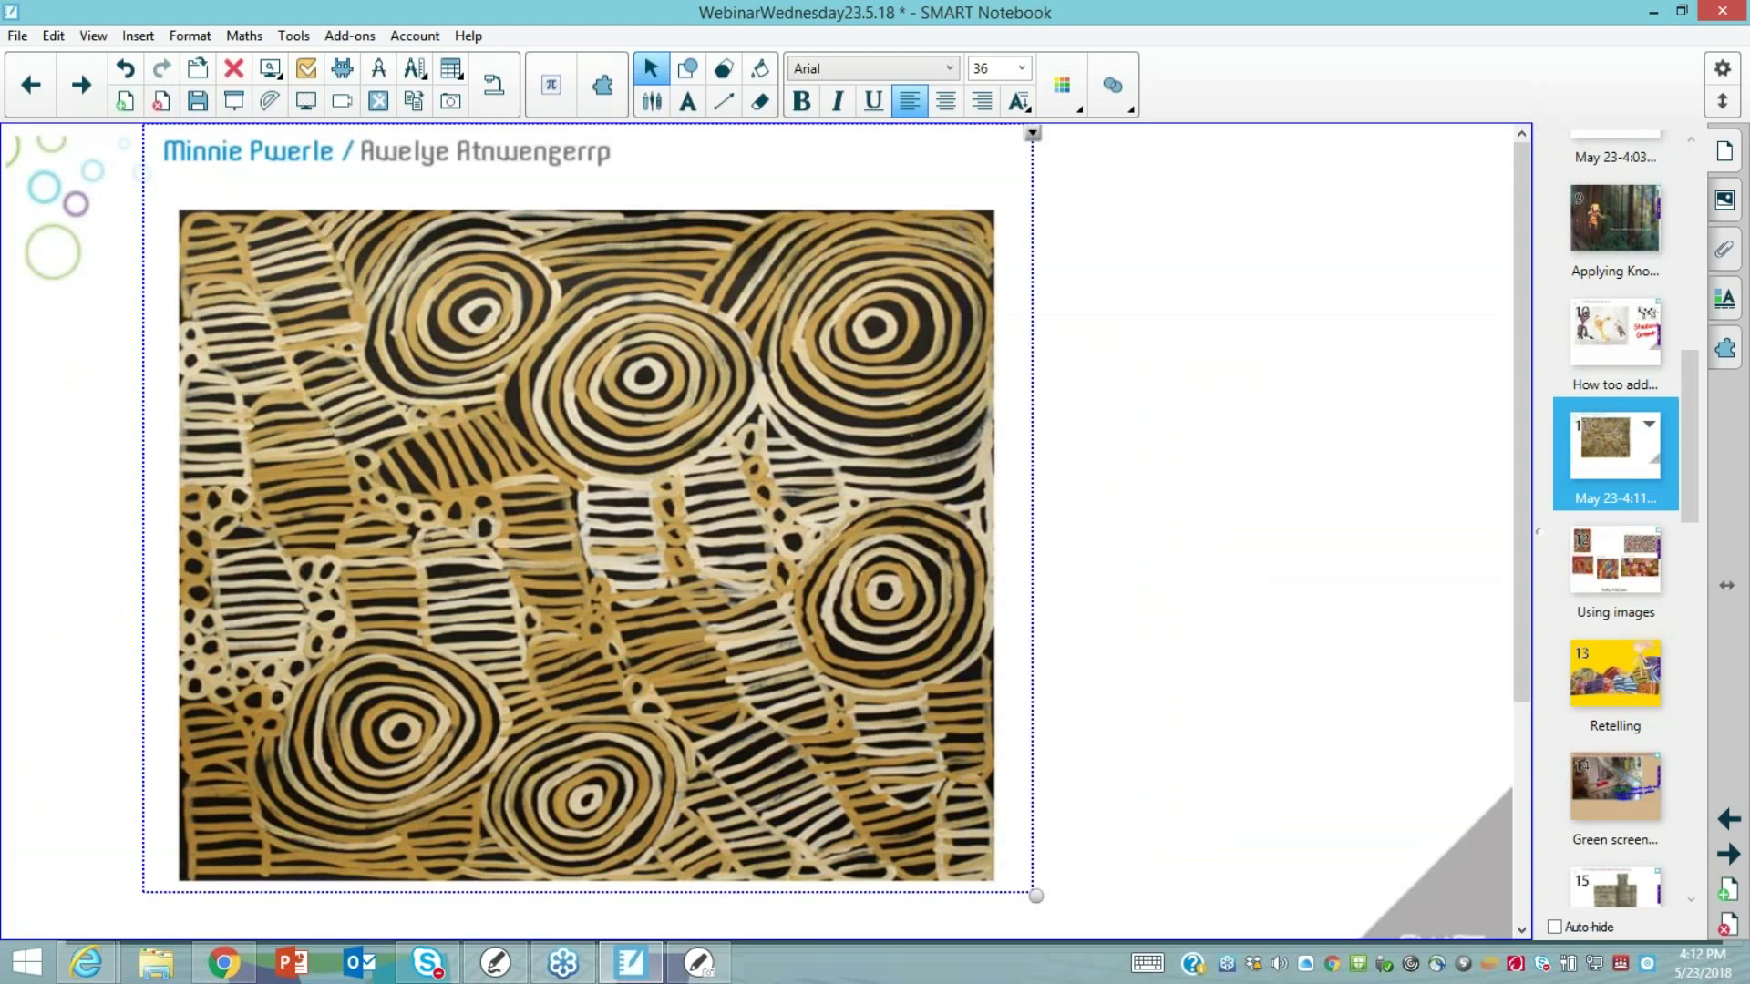
Enlarge the painting across the page and use freehand capture to cut a rising, wavy row of hills from its lower part
drag(601, 161, 745, 160)
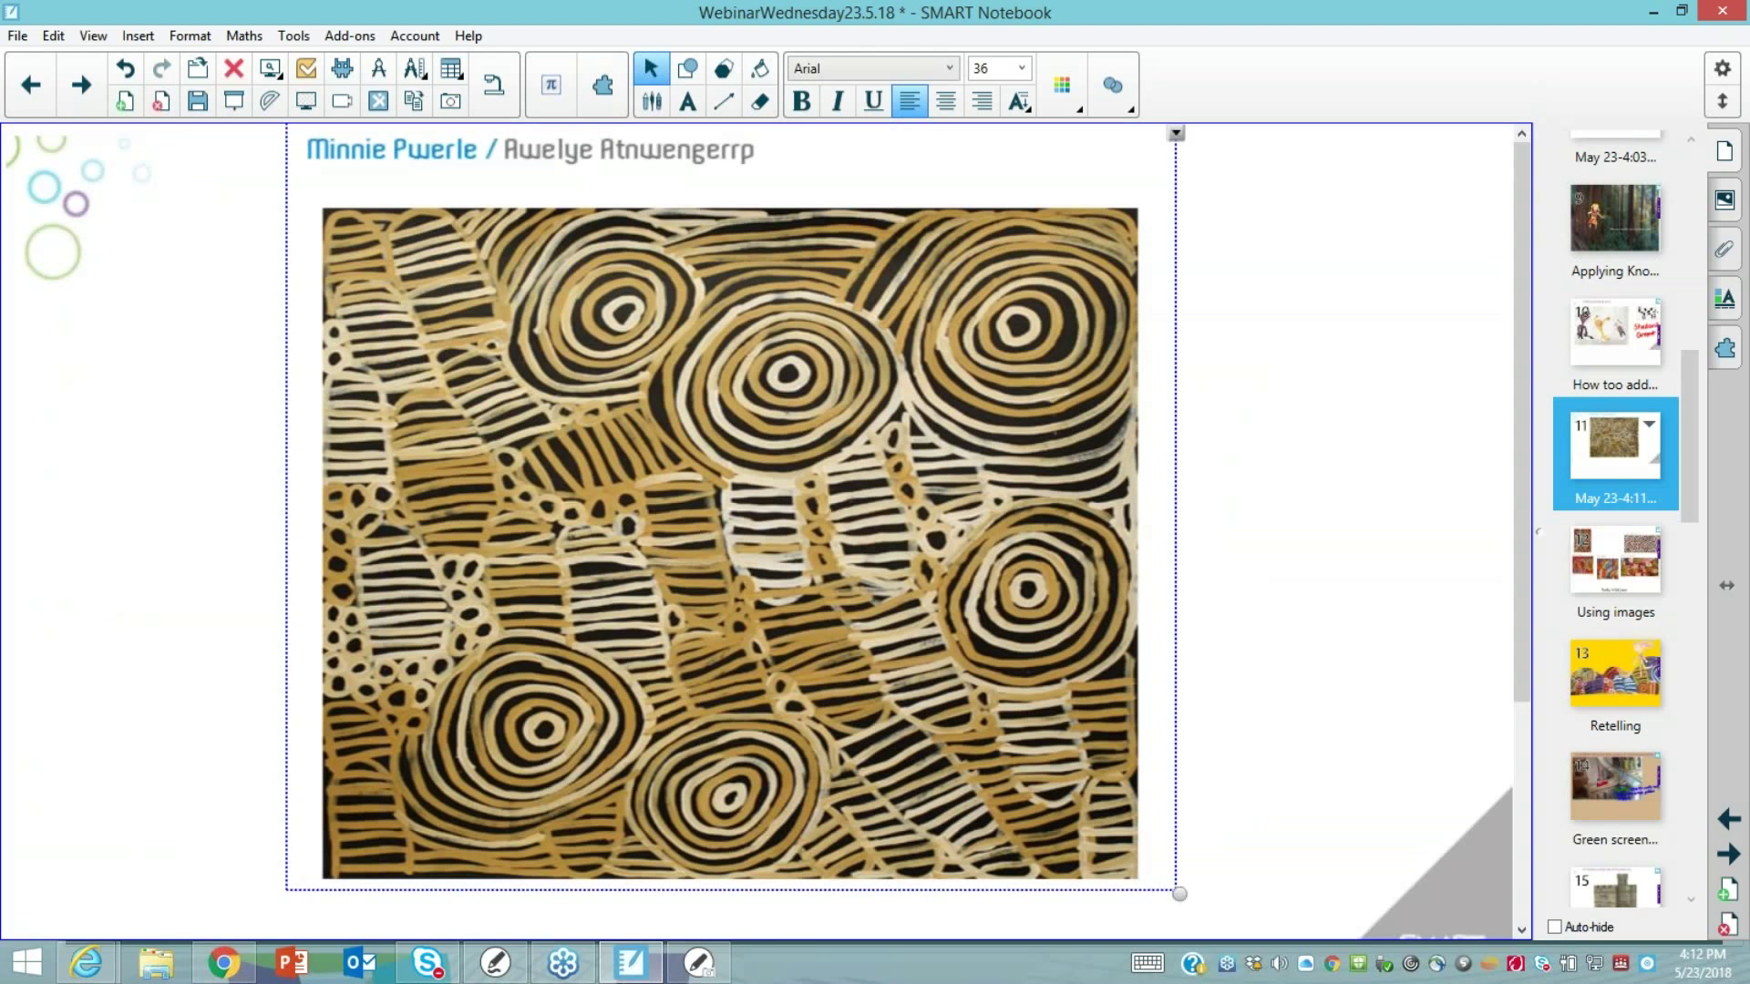
drag(1179, 894, 1242, 904)
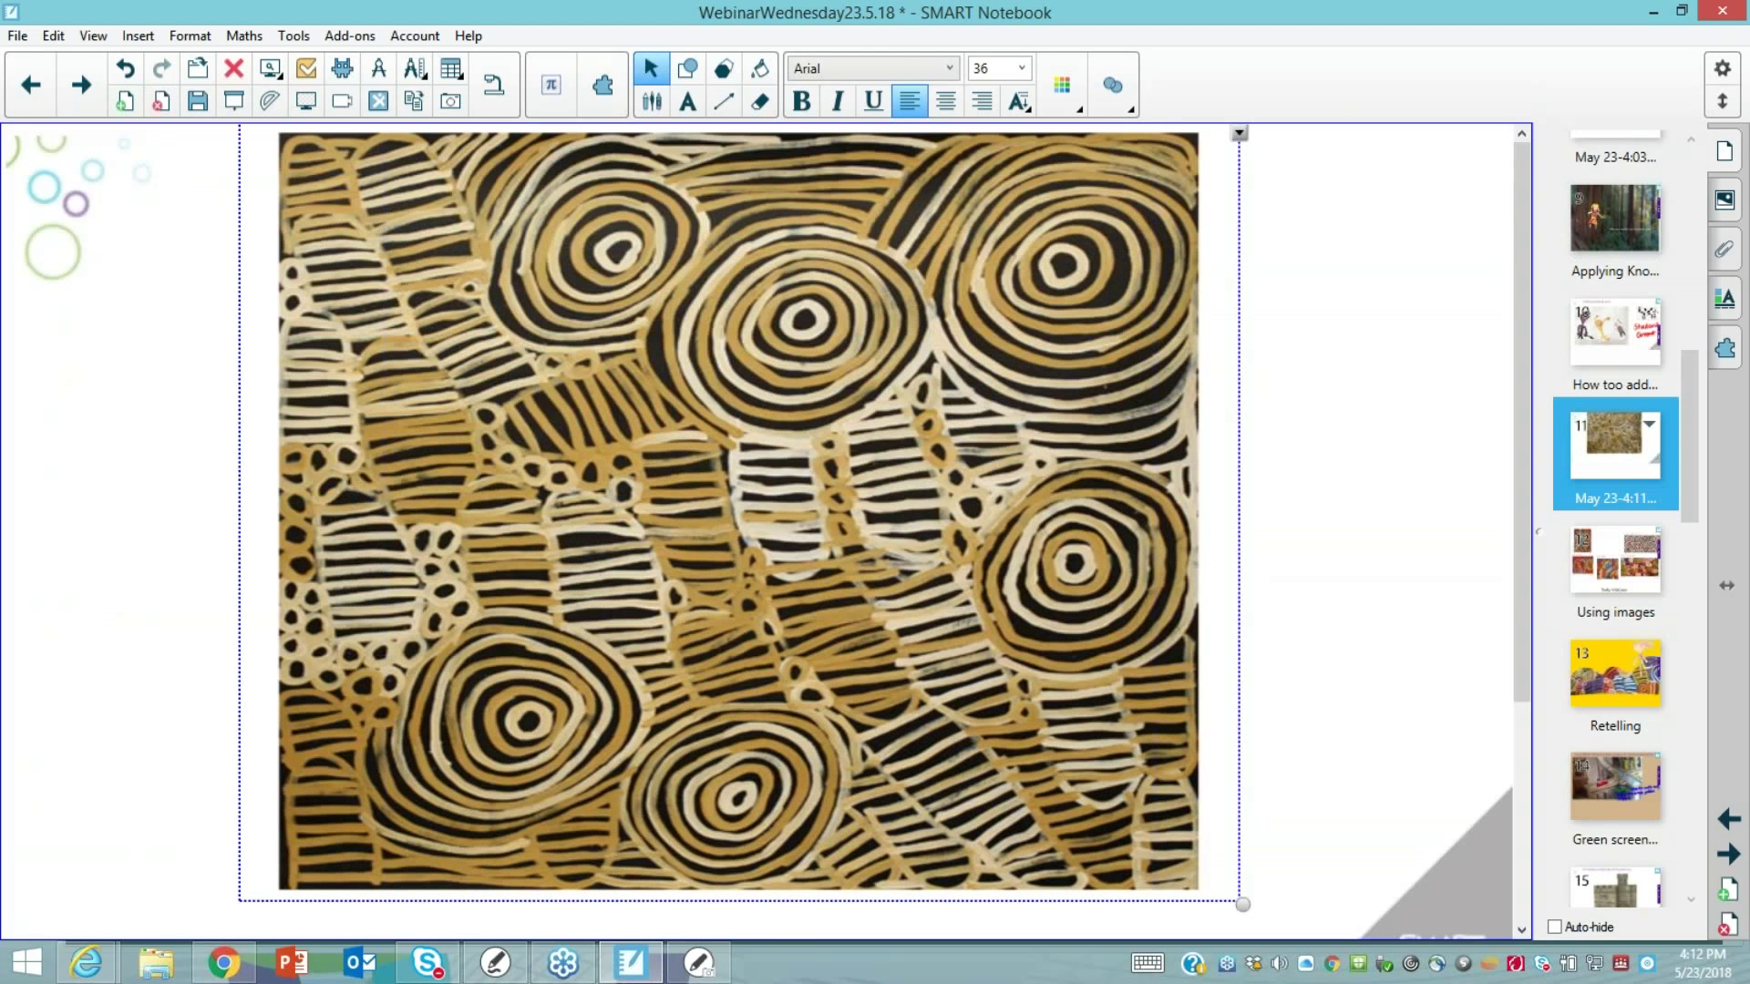
click(455, 101)
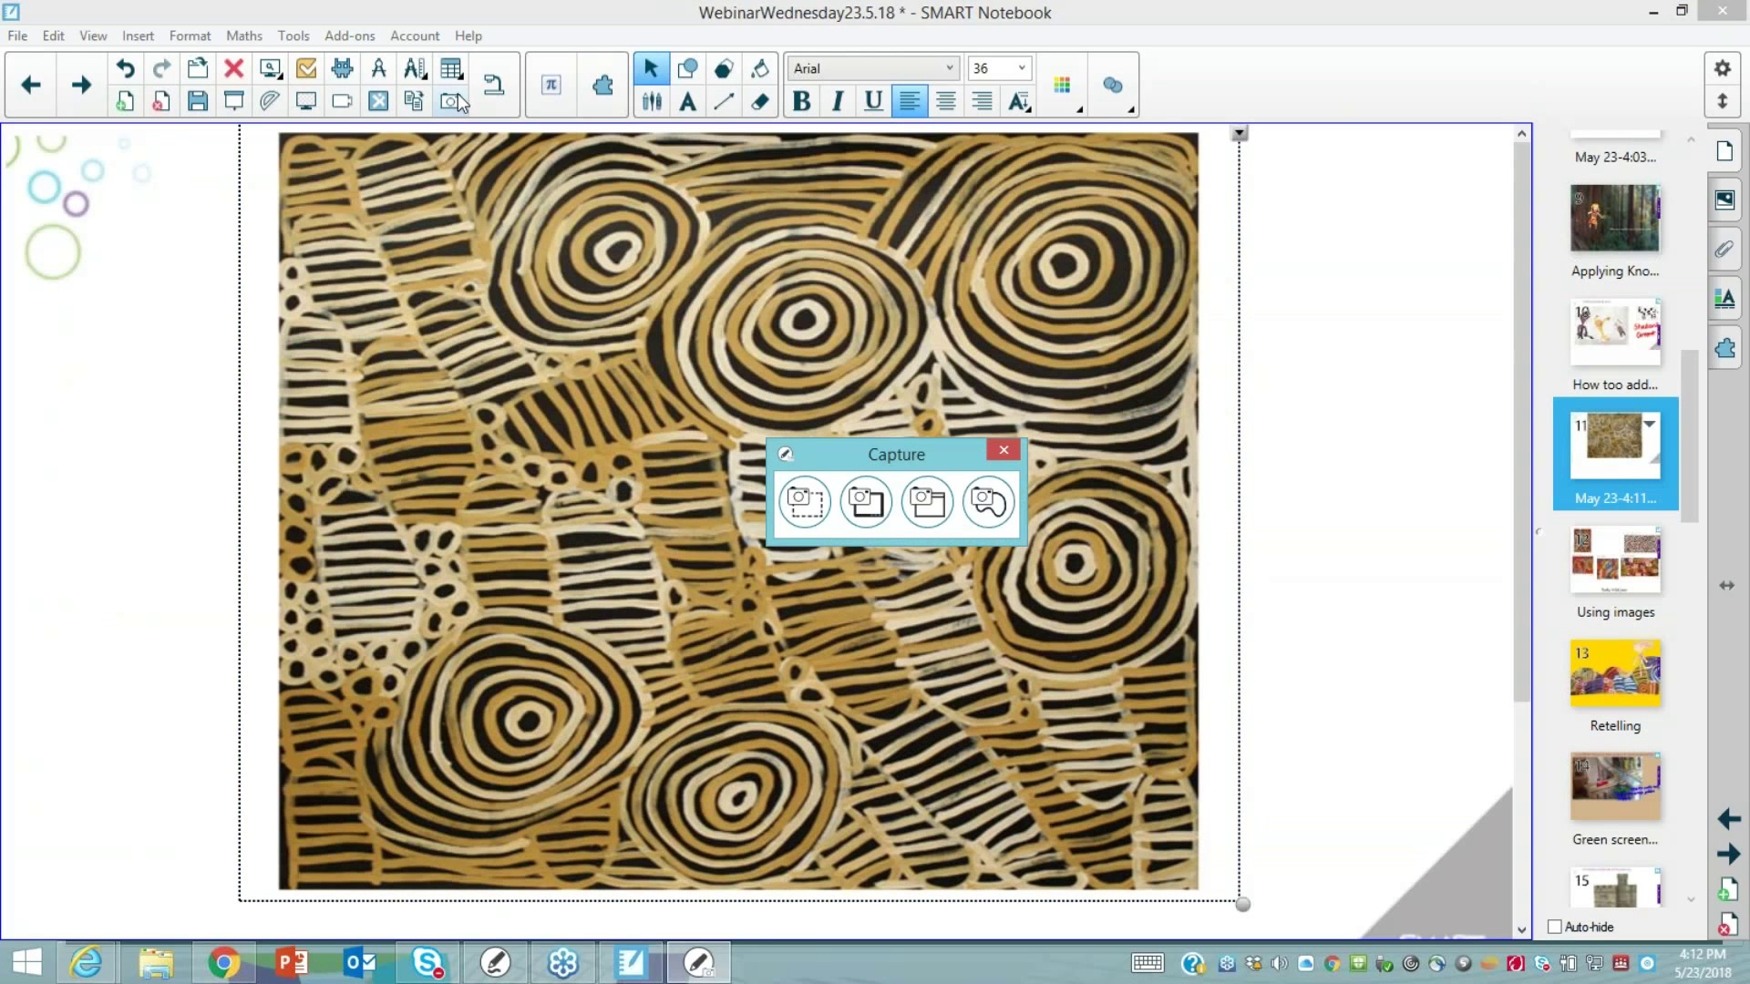
click(988, 501)
mouse_move(290, 864)
mouse_down()
mouse_move(1175, 870)
mouse_move(1184, 584)
mouse_move(1164, 321)
mouse_move(1030, 461)
mouse_move(902, 472)
mouse_move(461, 663)
mouse_move(286, 820)
mouse_move(288, 861)
mouse_up()
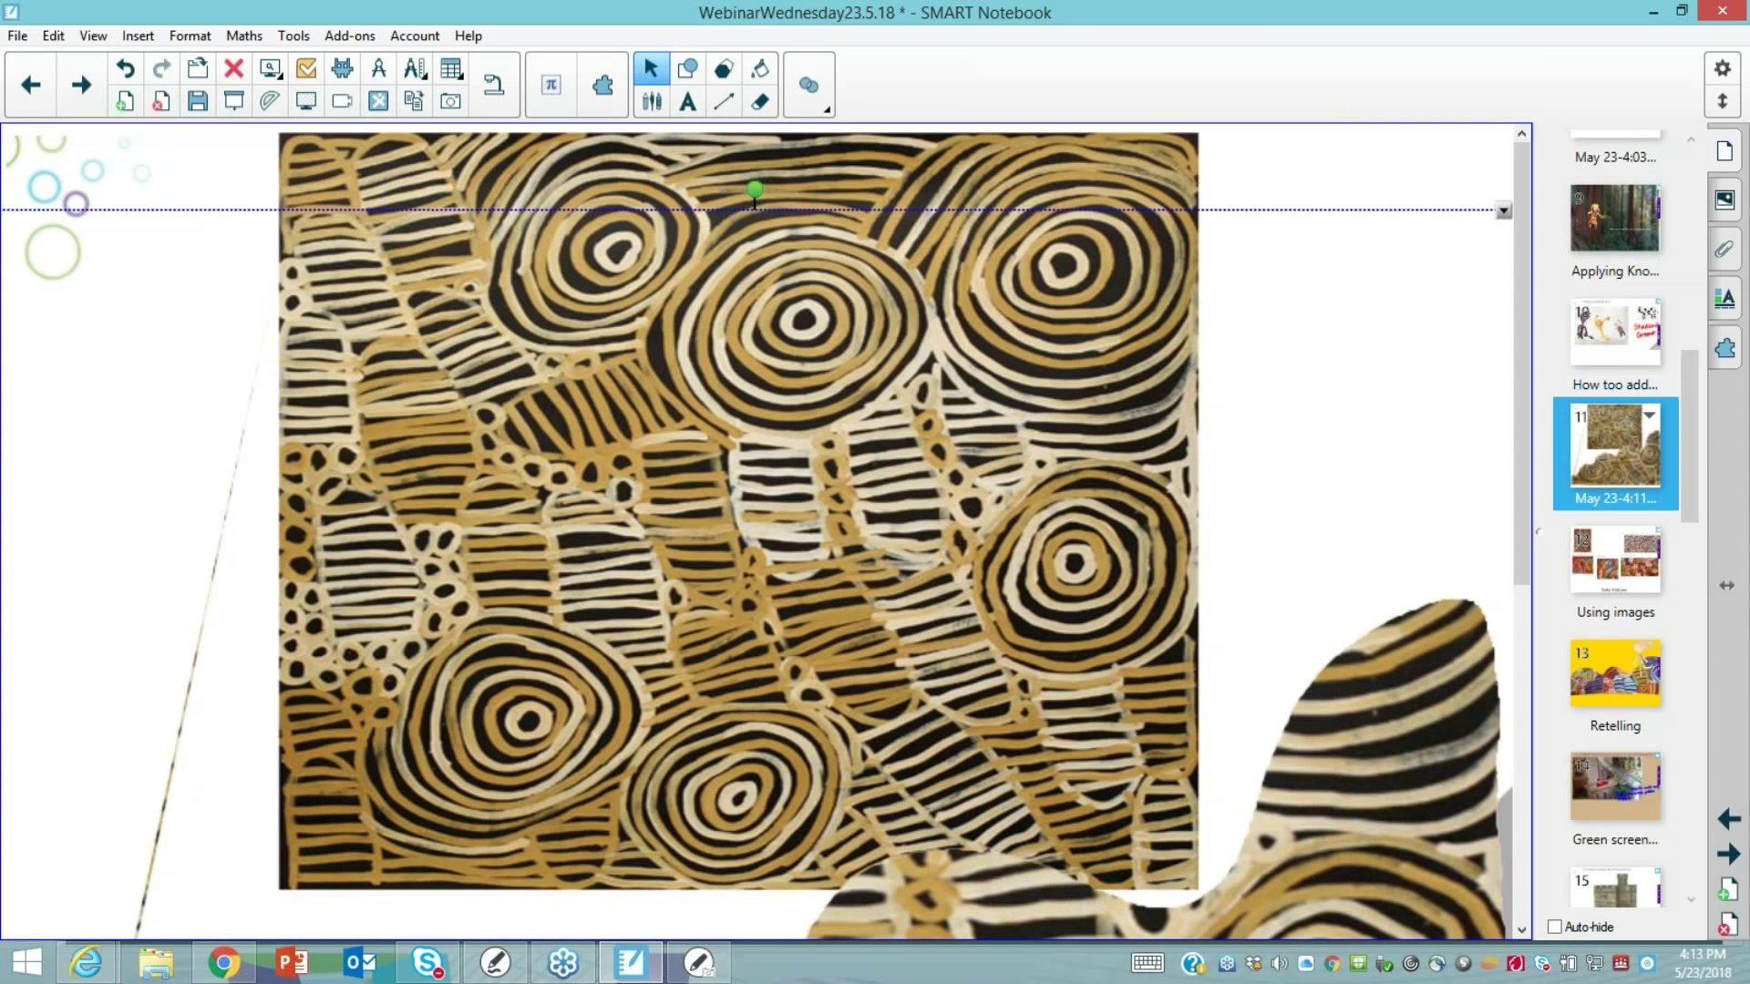
Delete the full rectangular painting, keeping the captured hill shape and the lion on the page
scroll(765, 529, down, 5)
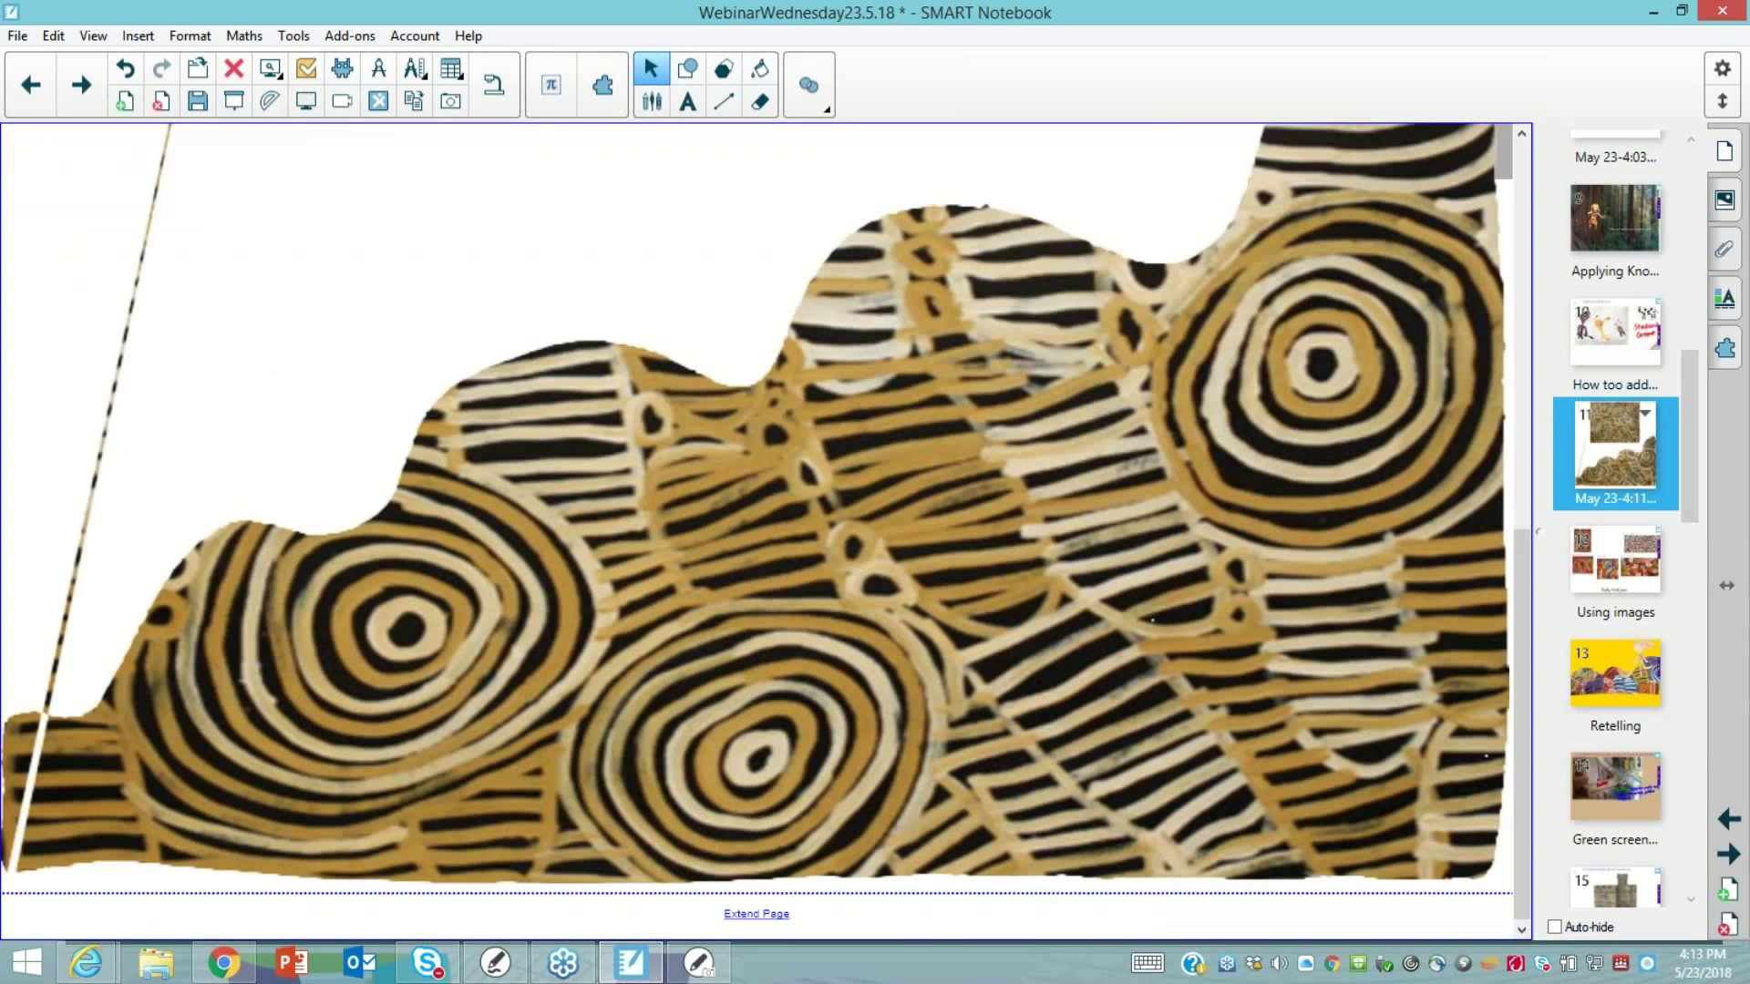
scroll(1524, 293, up, 10)
right_click(1236, 135)
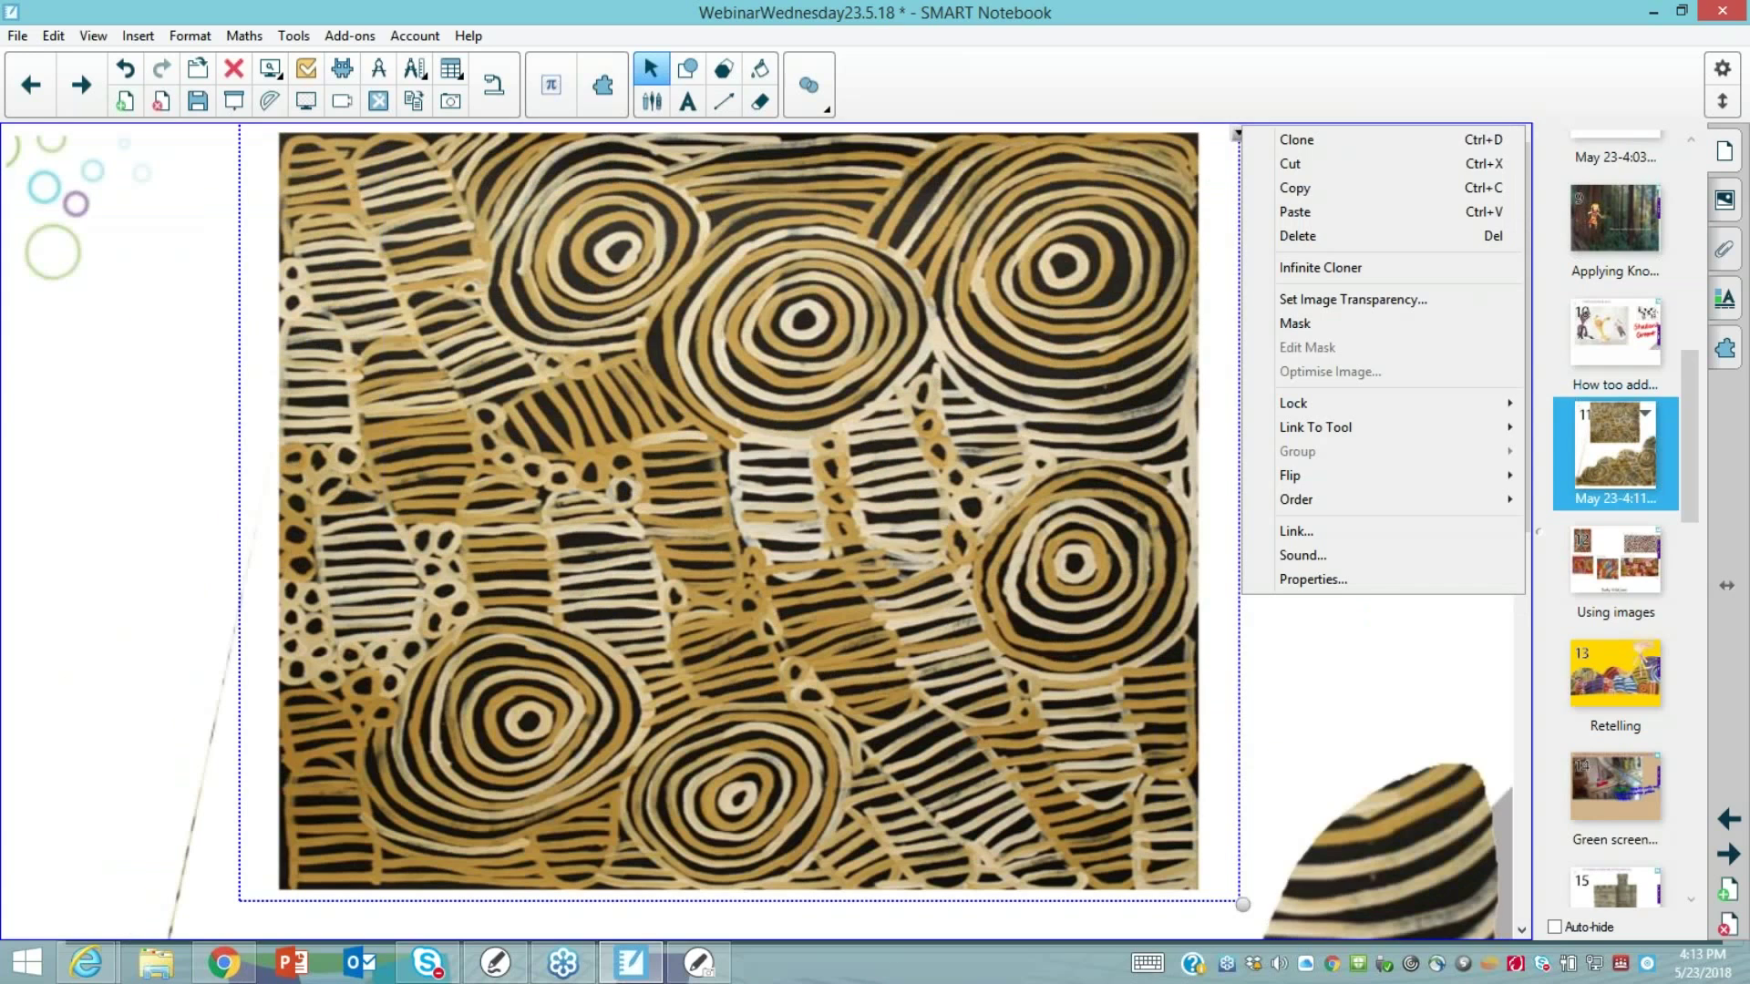
click(1299, 240)
key(Delete)
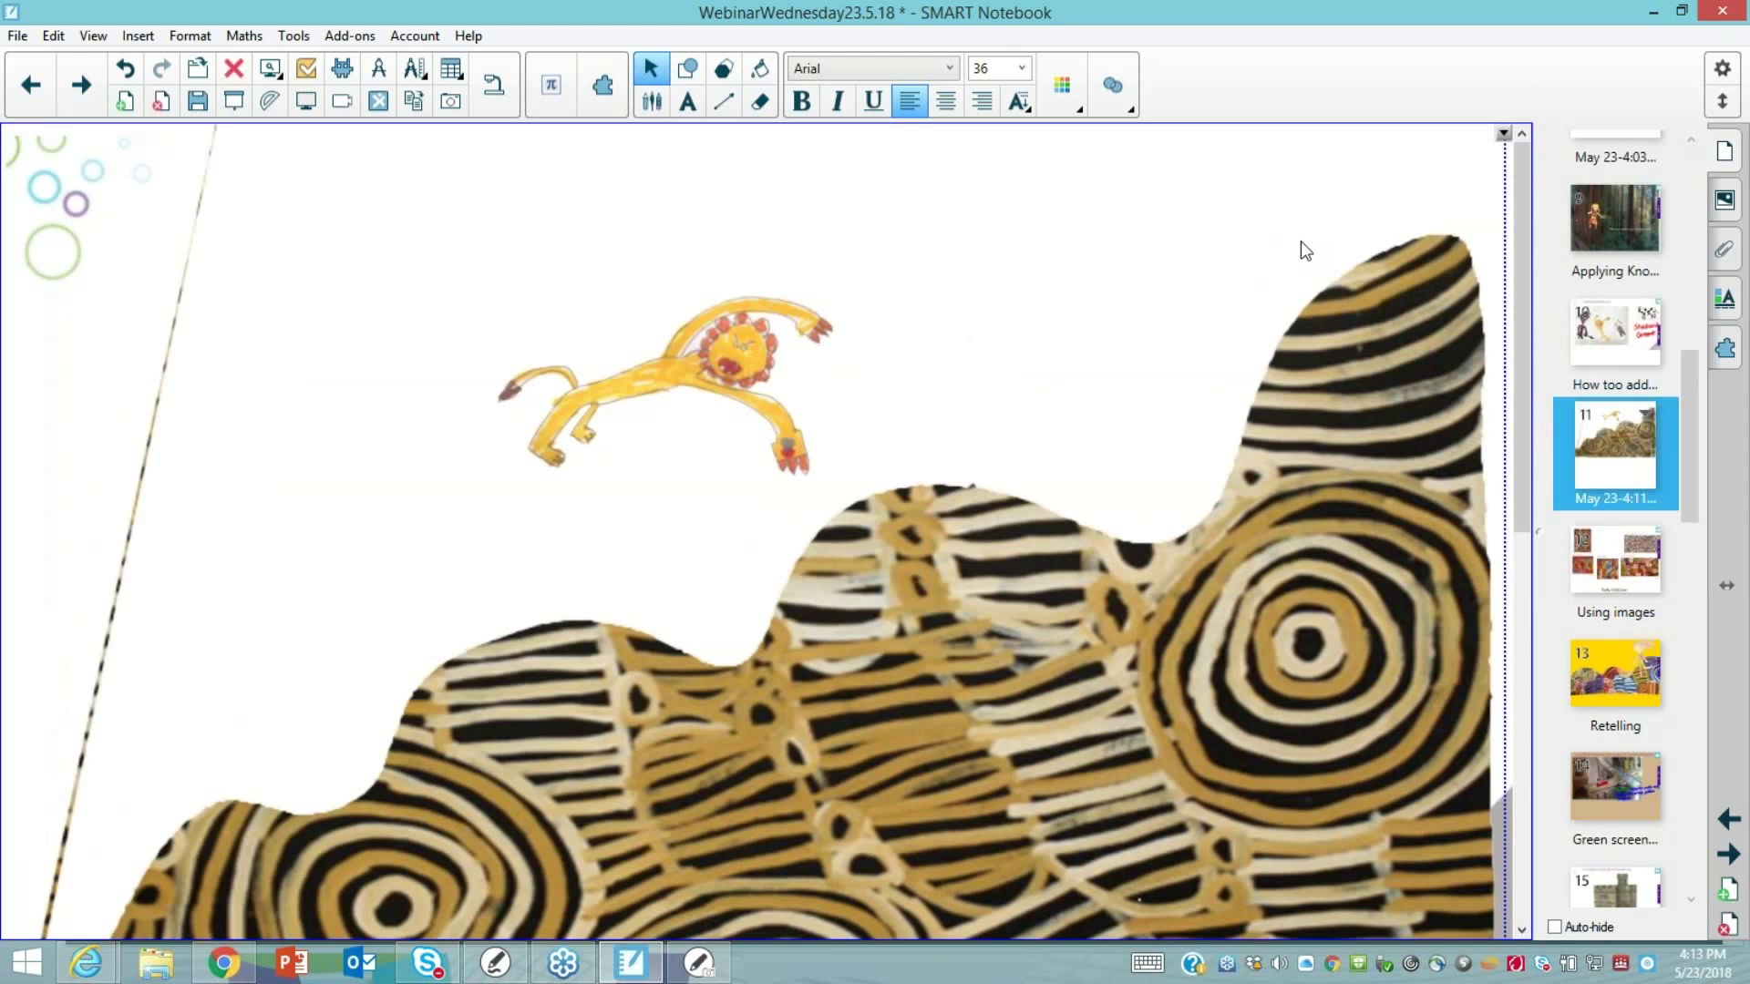
Make the white area above the captured hills transparent with Set Image Transparency
click(1440, 345)
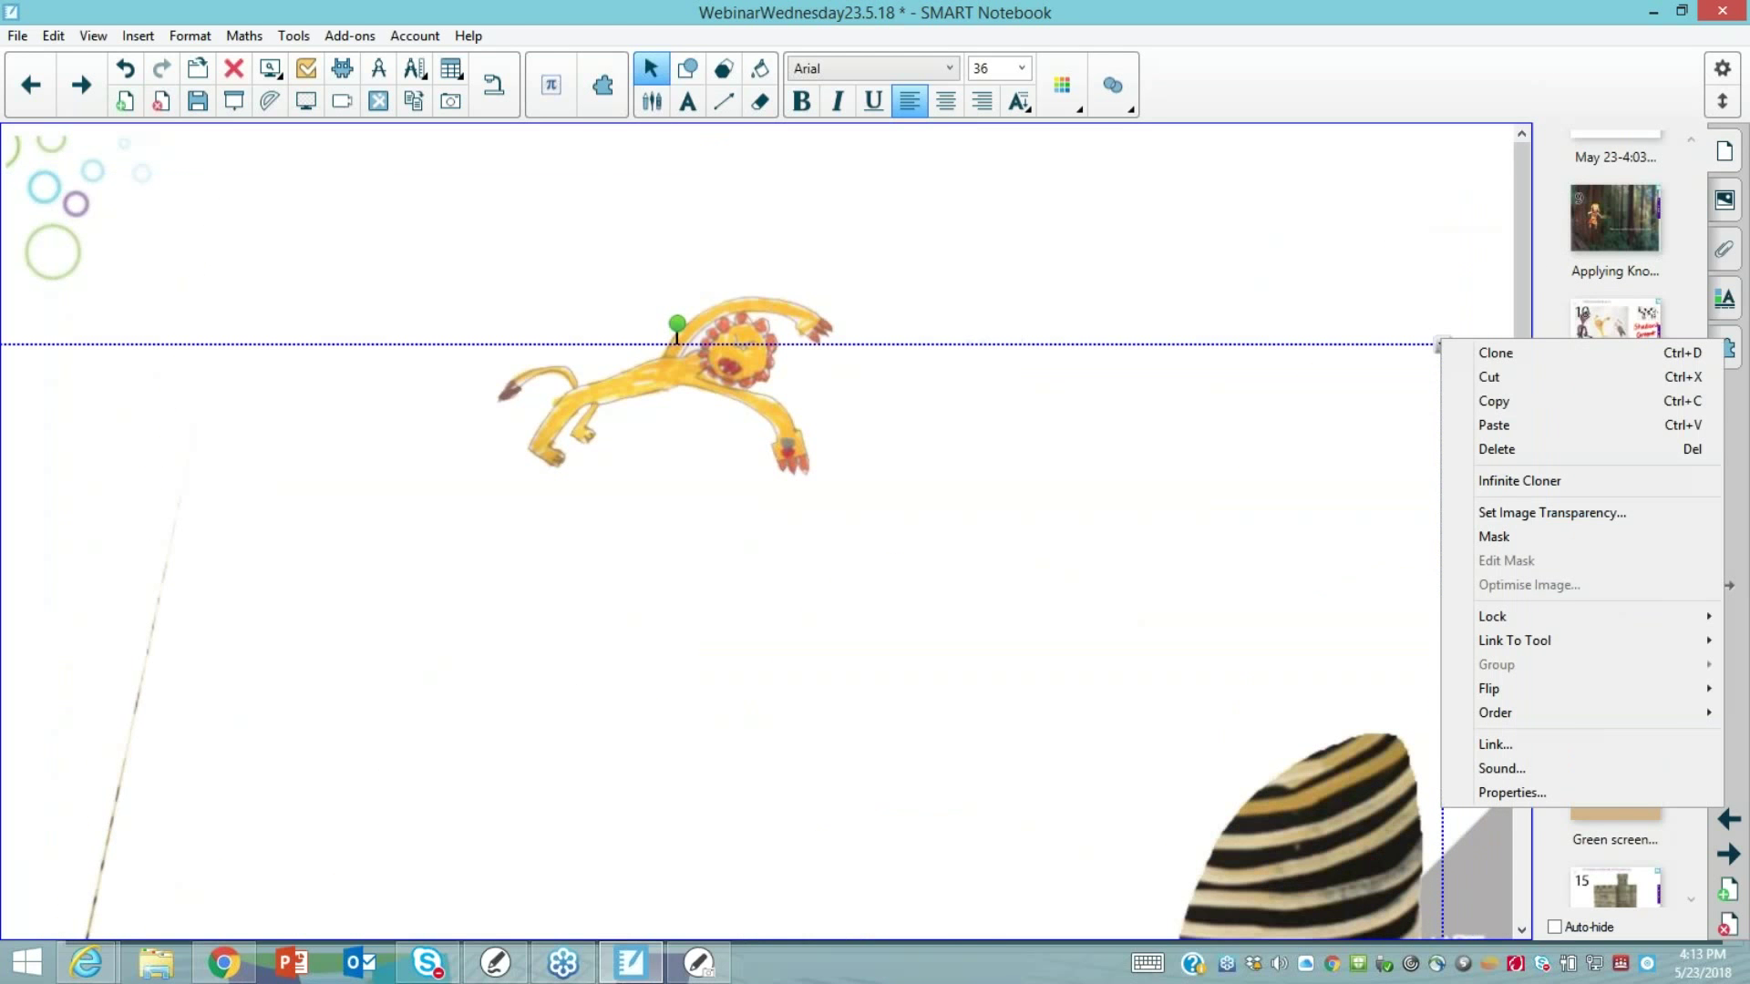
click(1529, 512)
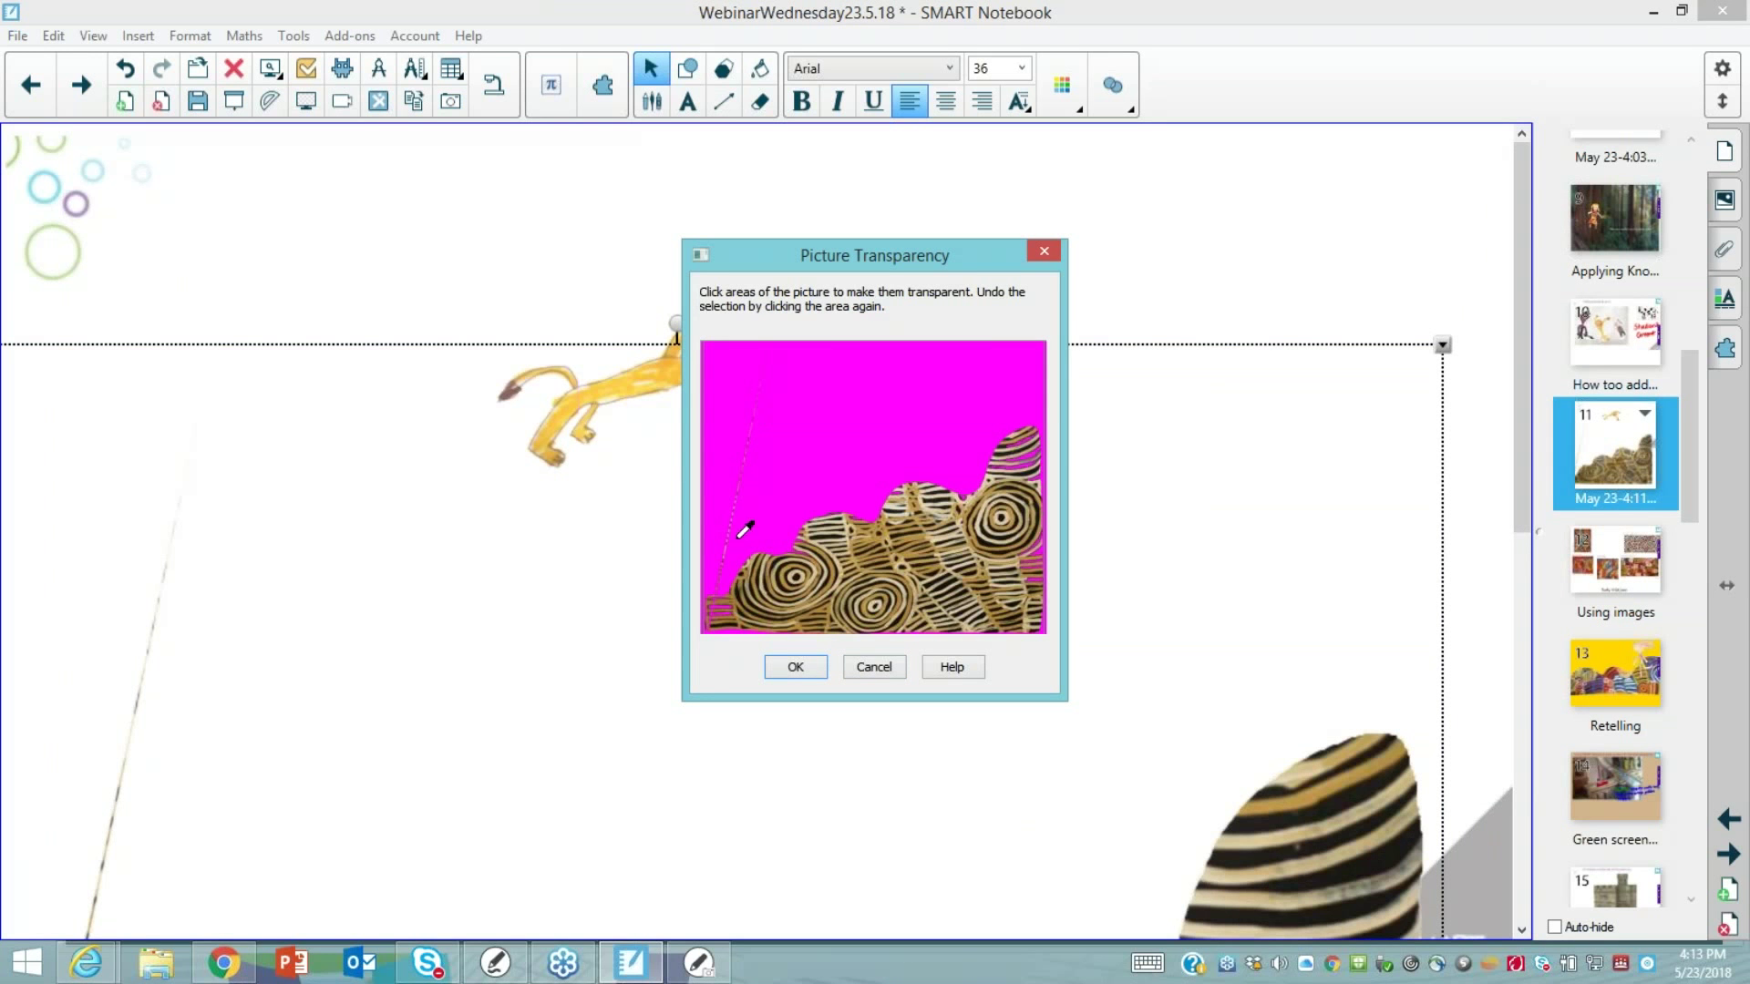
key(Return)
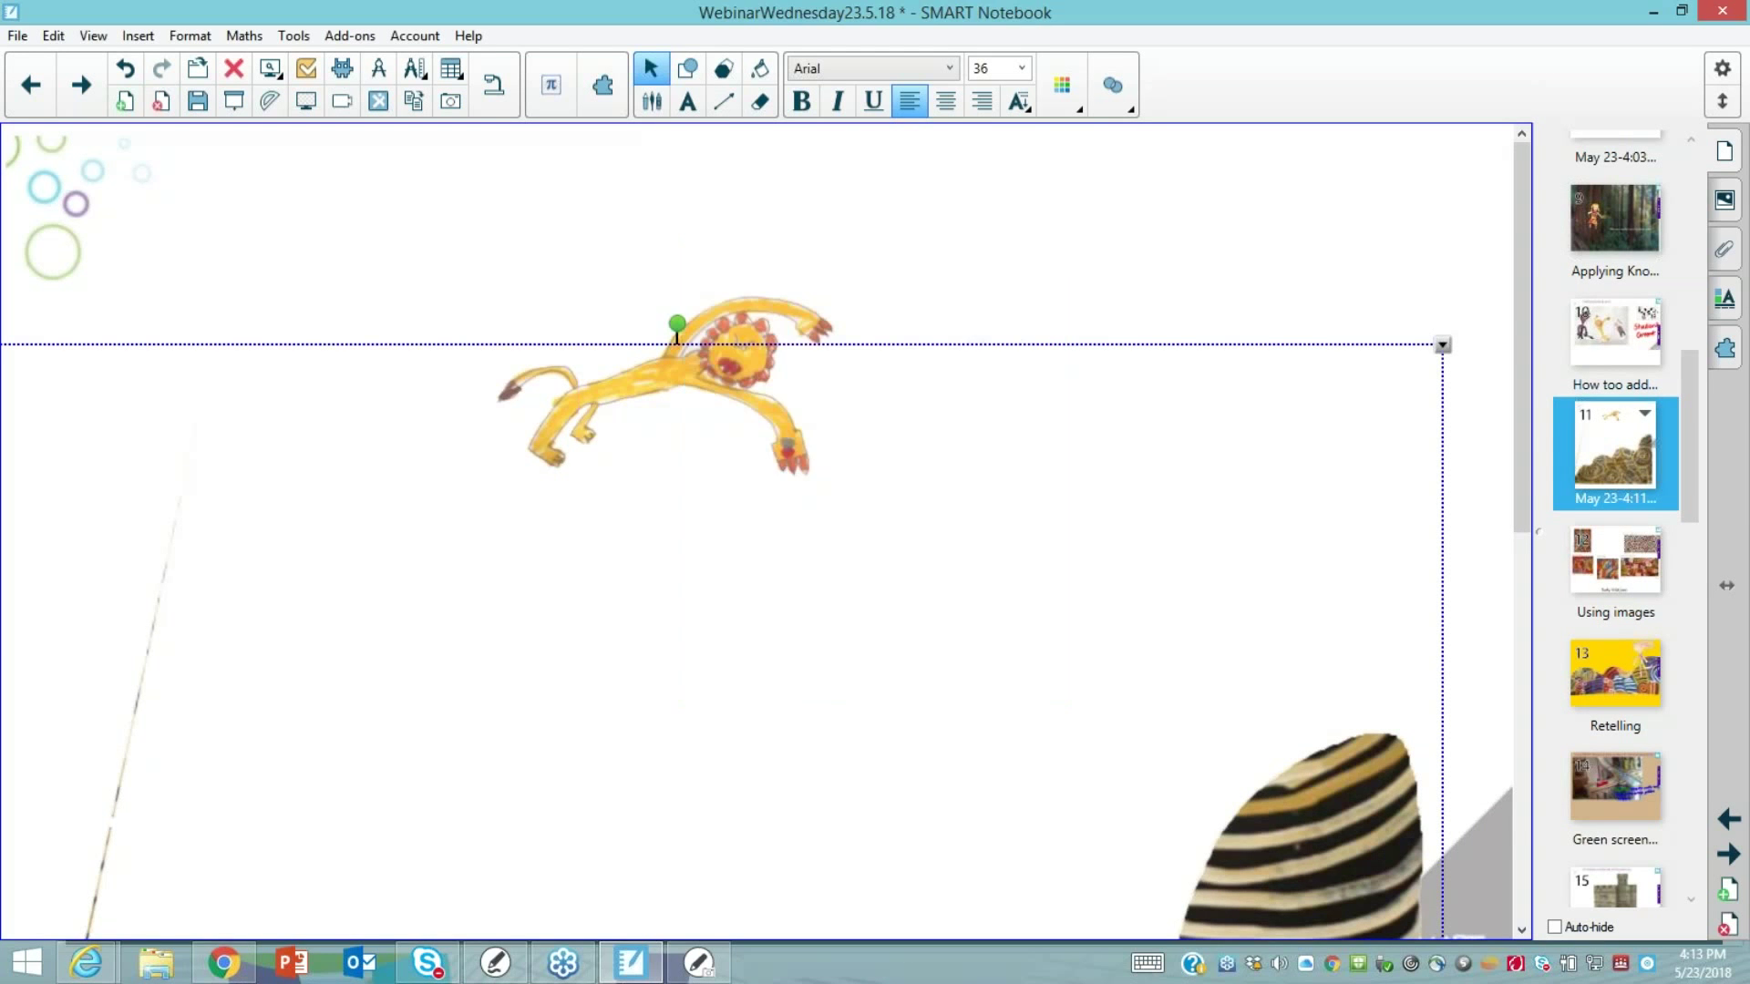
Move the lion and the captured hills farther up and to the right on the page
mouse_move(675, 372)
mouse_down()
mouse_move(936, 458)
mouse_move(1163, 827)
mouse_move(991, 316)
mouse_up()
drag(1303, 879, 1452, 820)
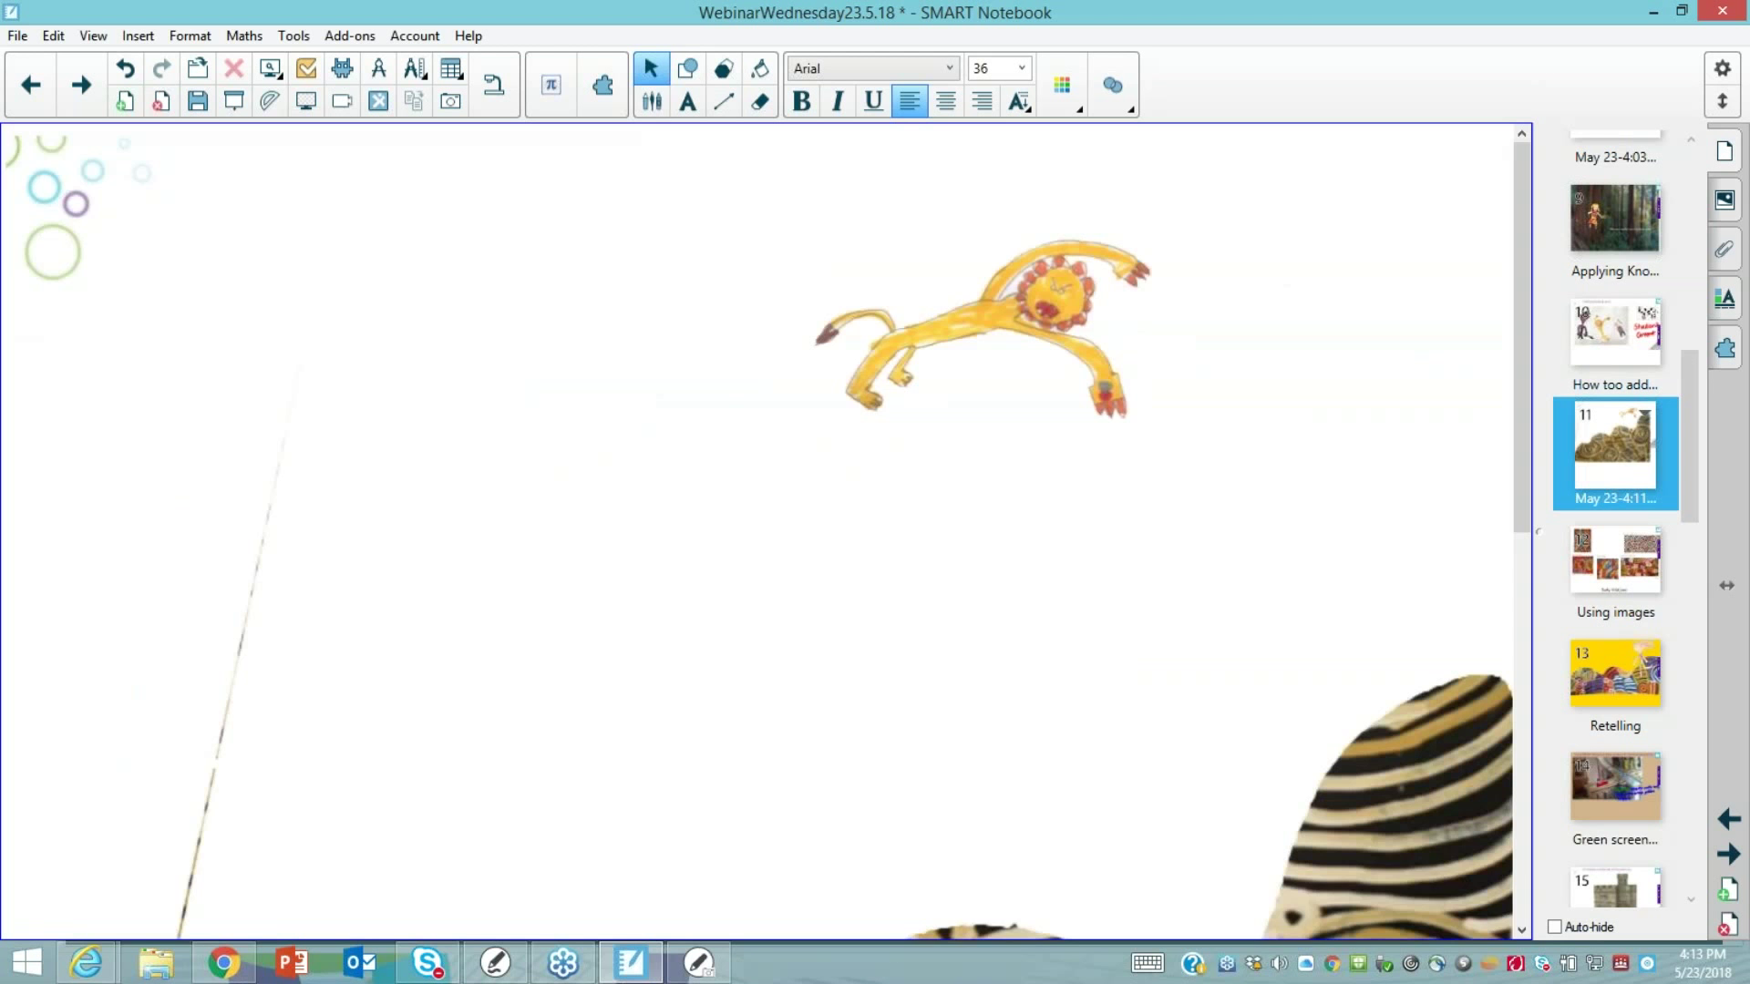
scroll(766, 529, down, 5)
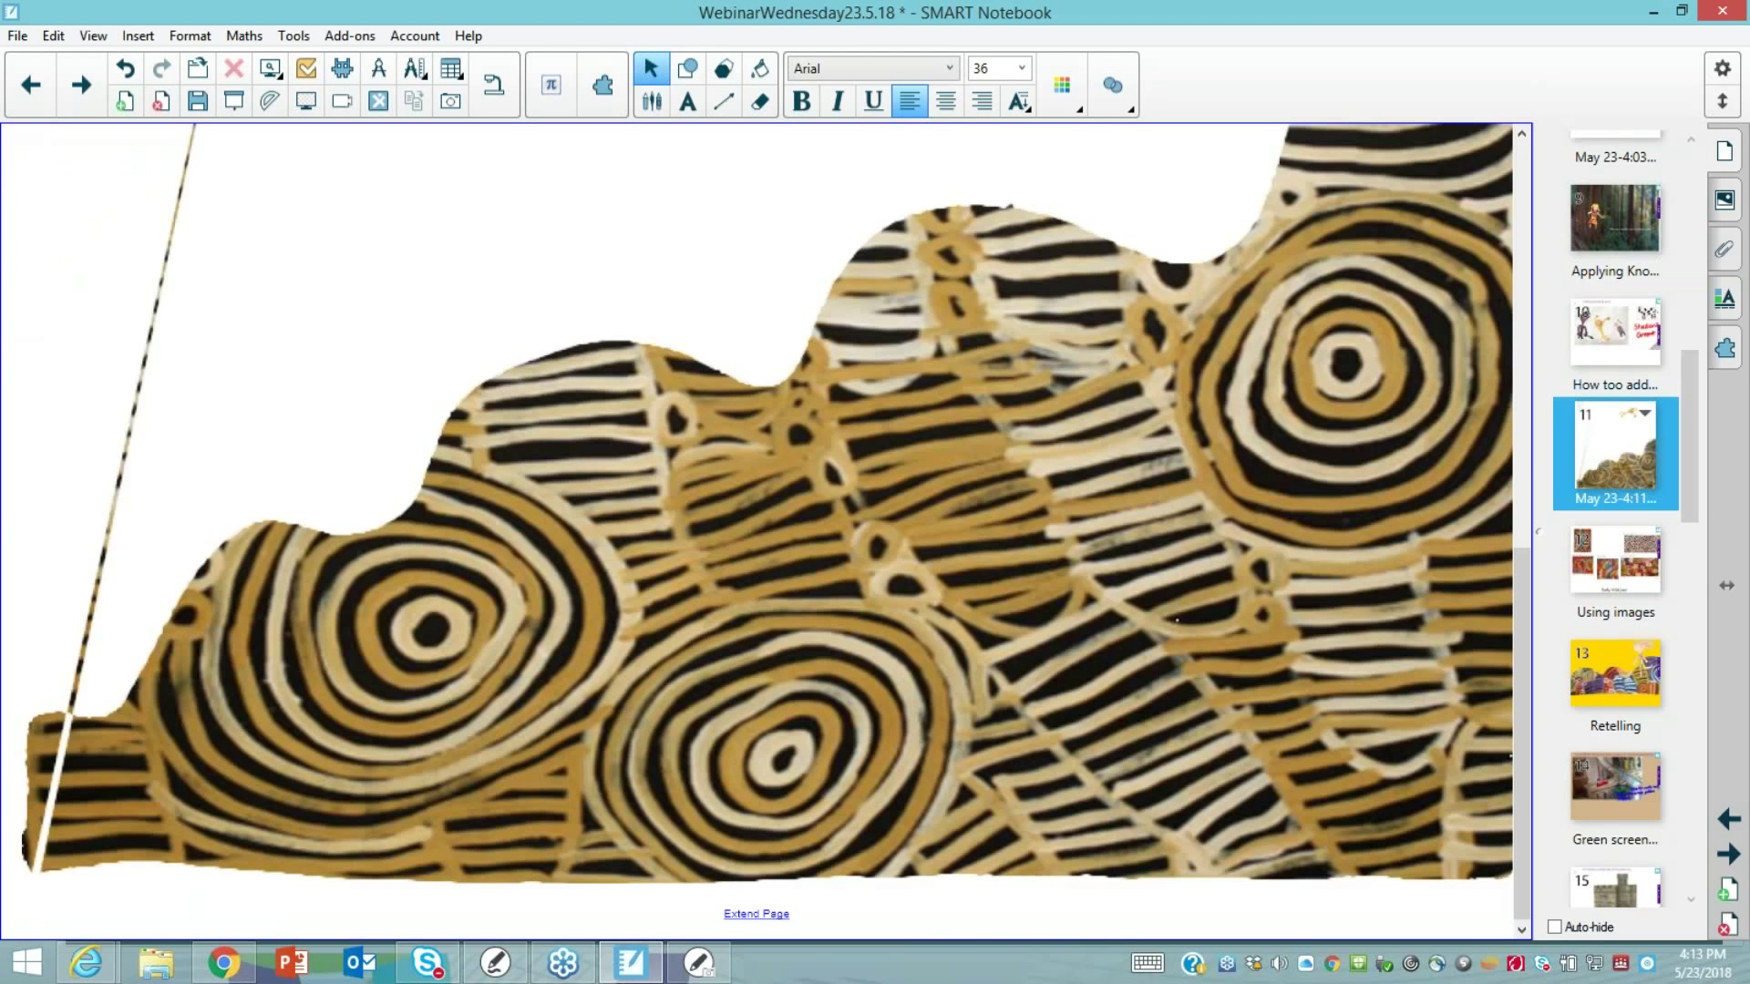
drag(1452, 820, 1456, 820)
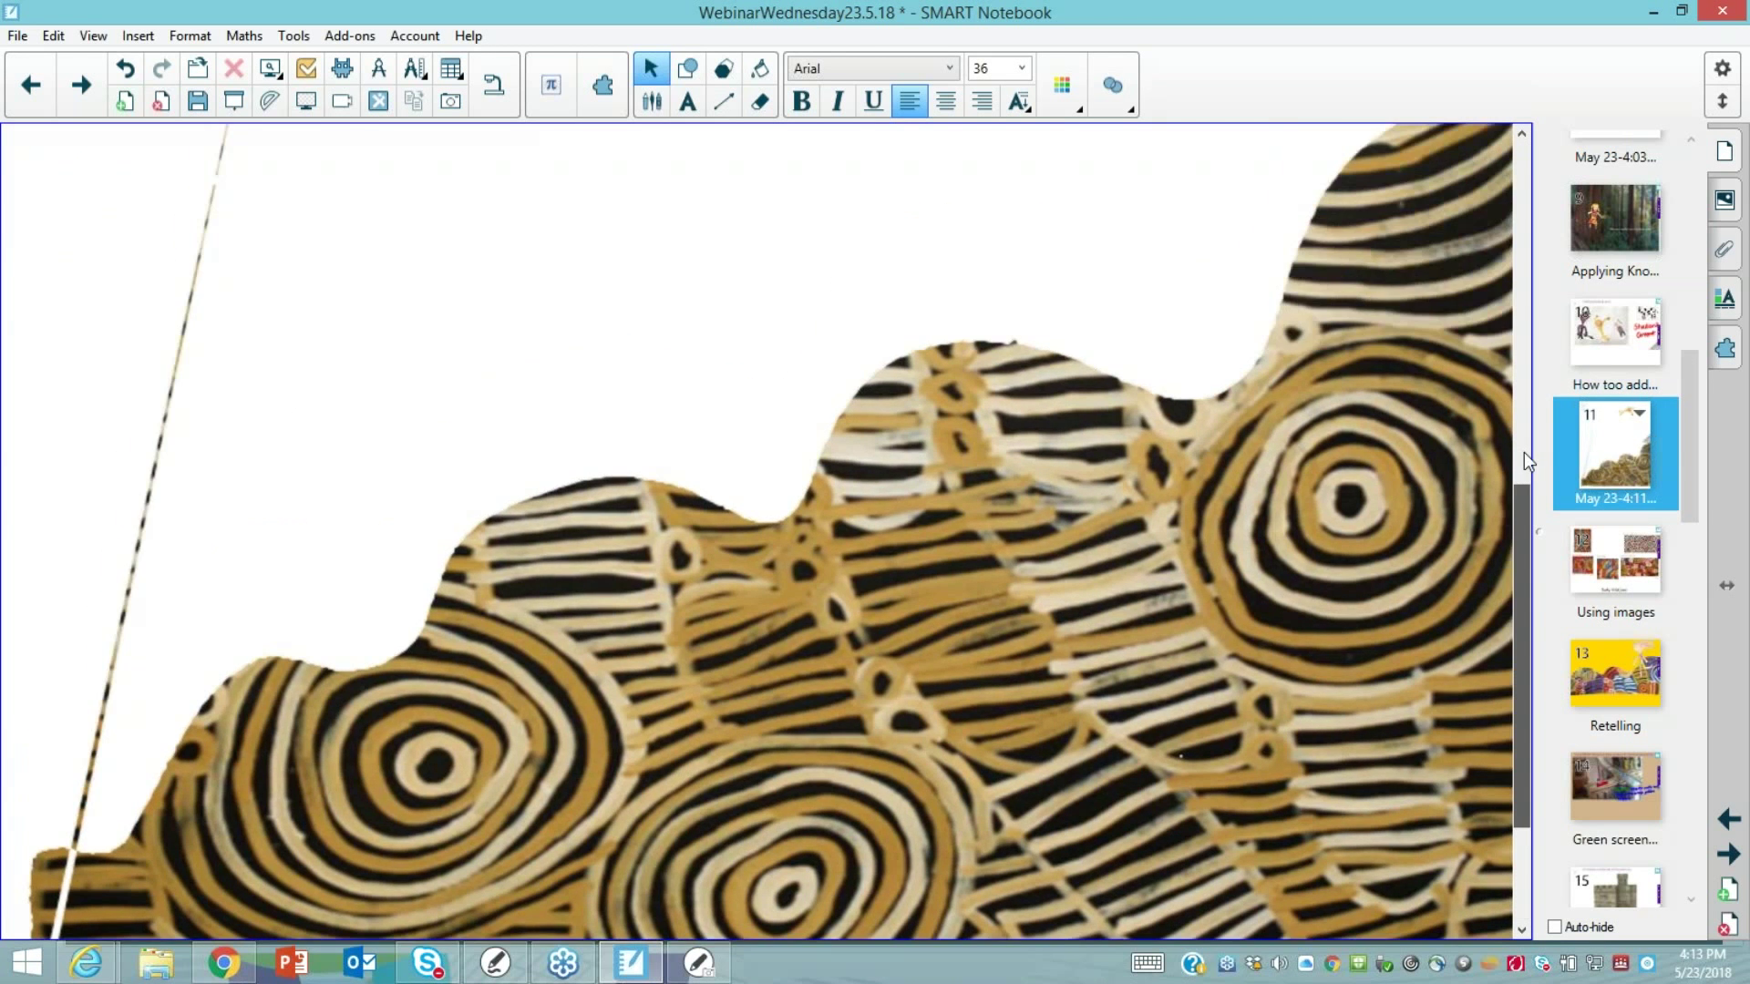
Order the lion picture in front of the captured hills
click(1524, 452)
right_click(1349, 341)
mouse_move(1426, 718)
click(1174, 720)
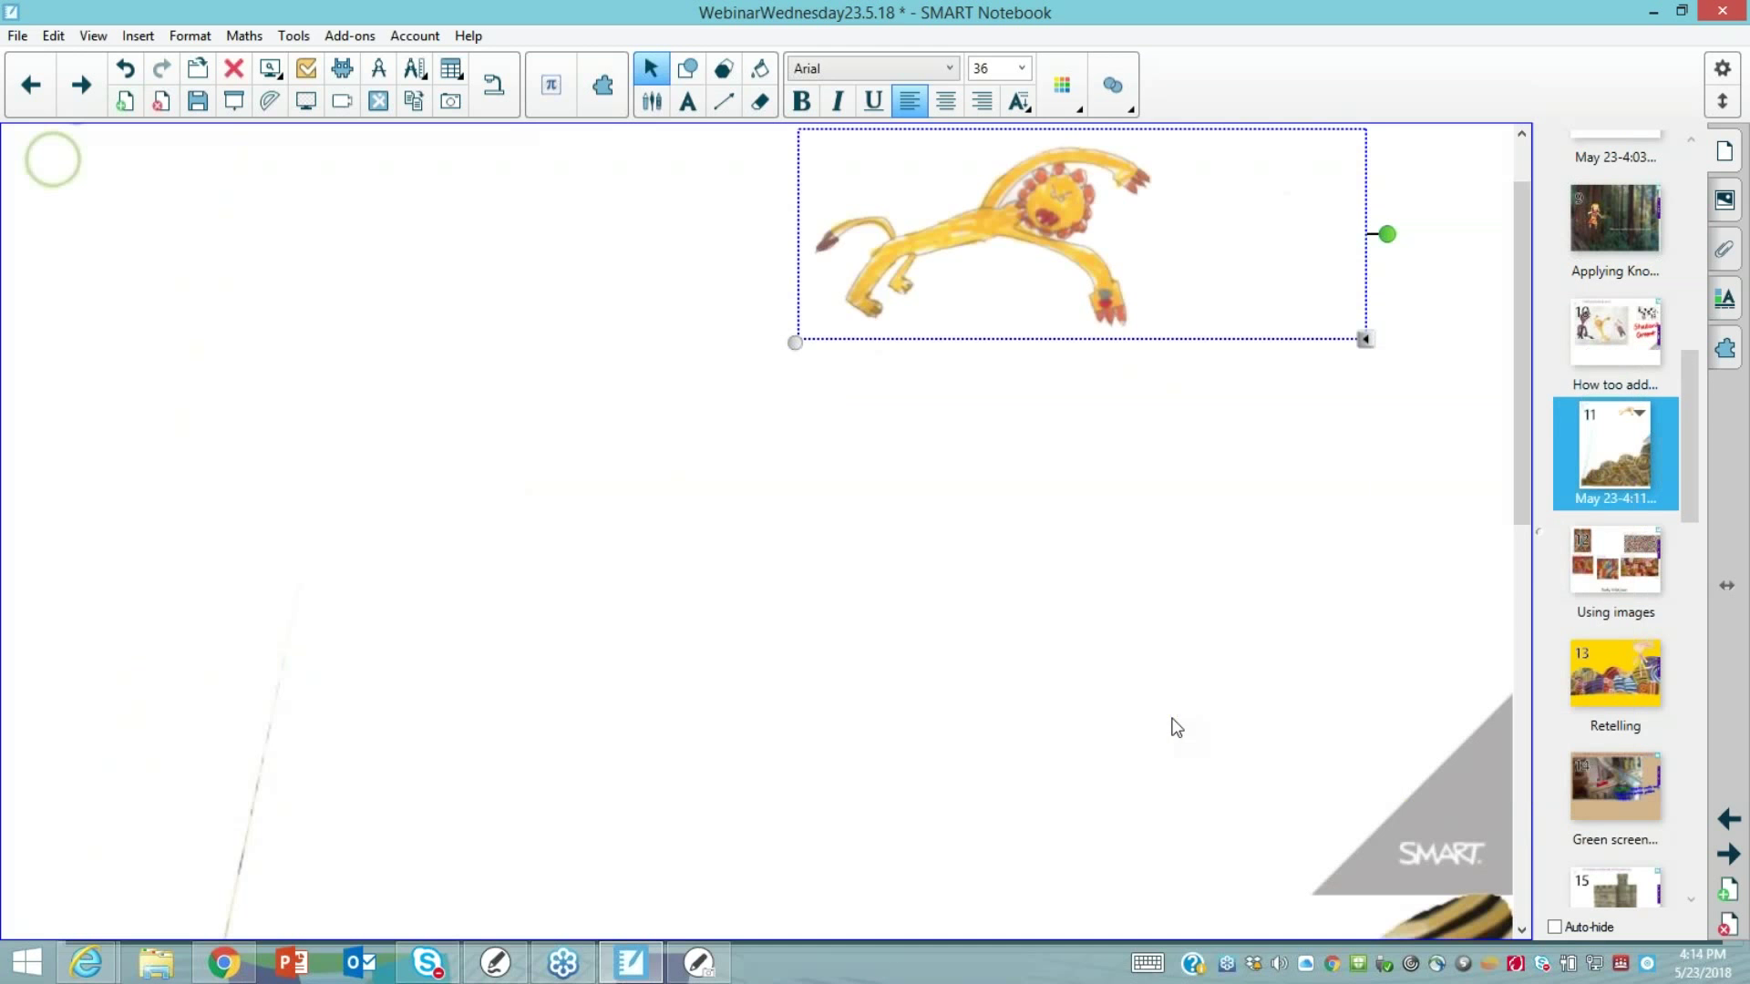
Raise the captured hills on the page and place the lion on top of the second-lowest hill
click(1516, 539)
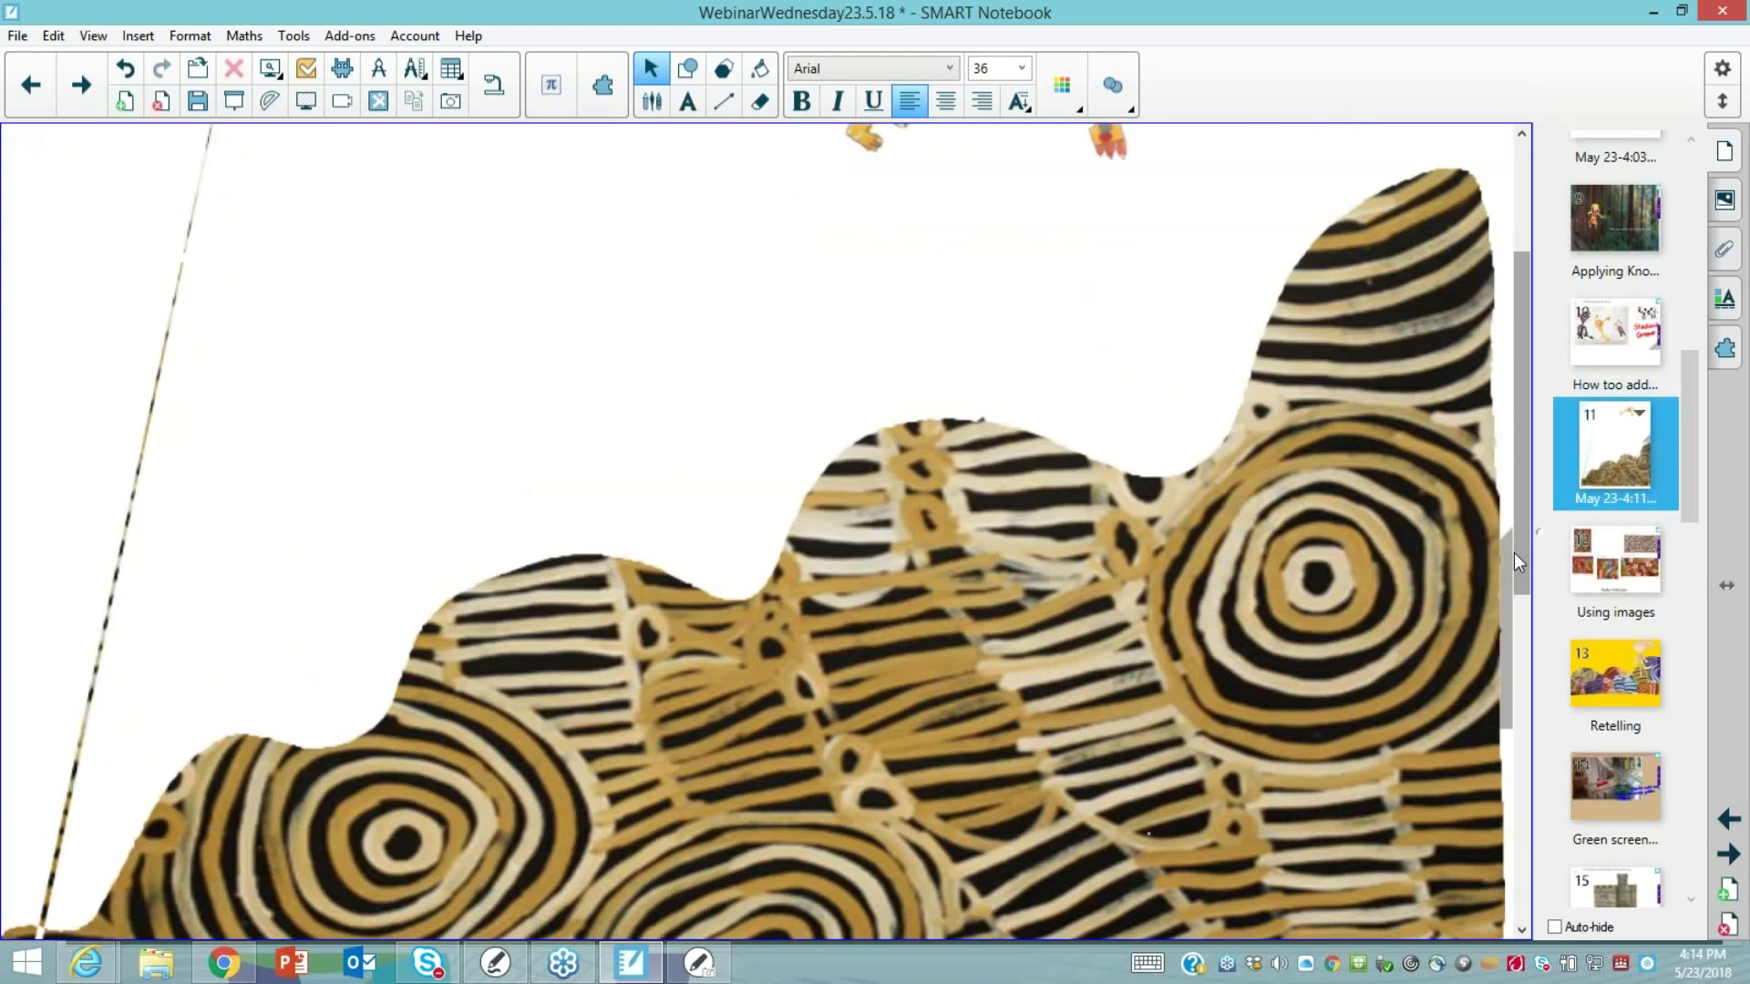
click(1513, 552)
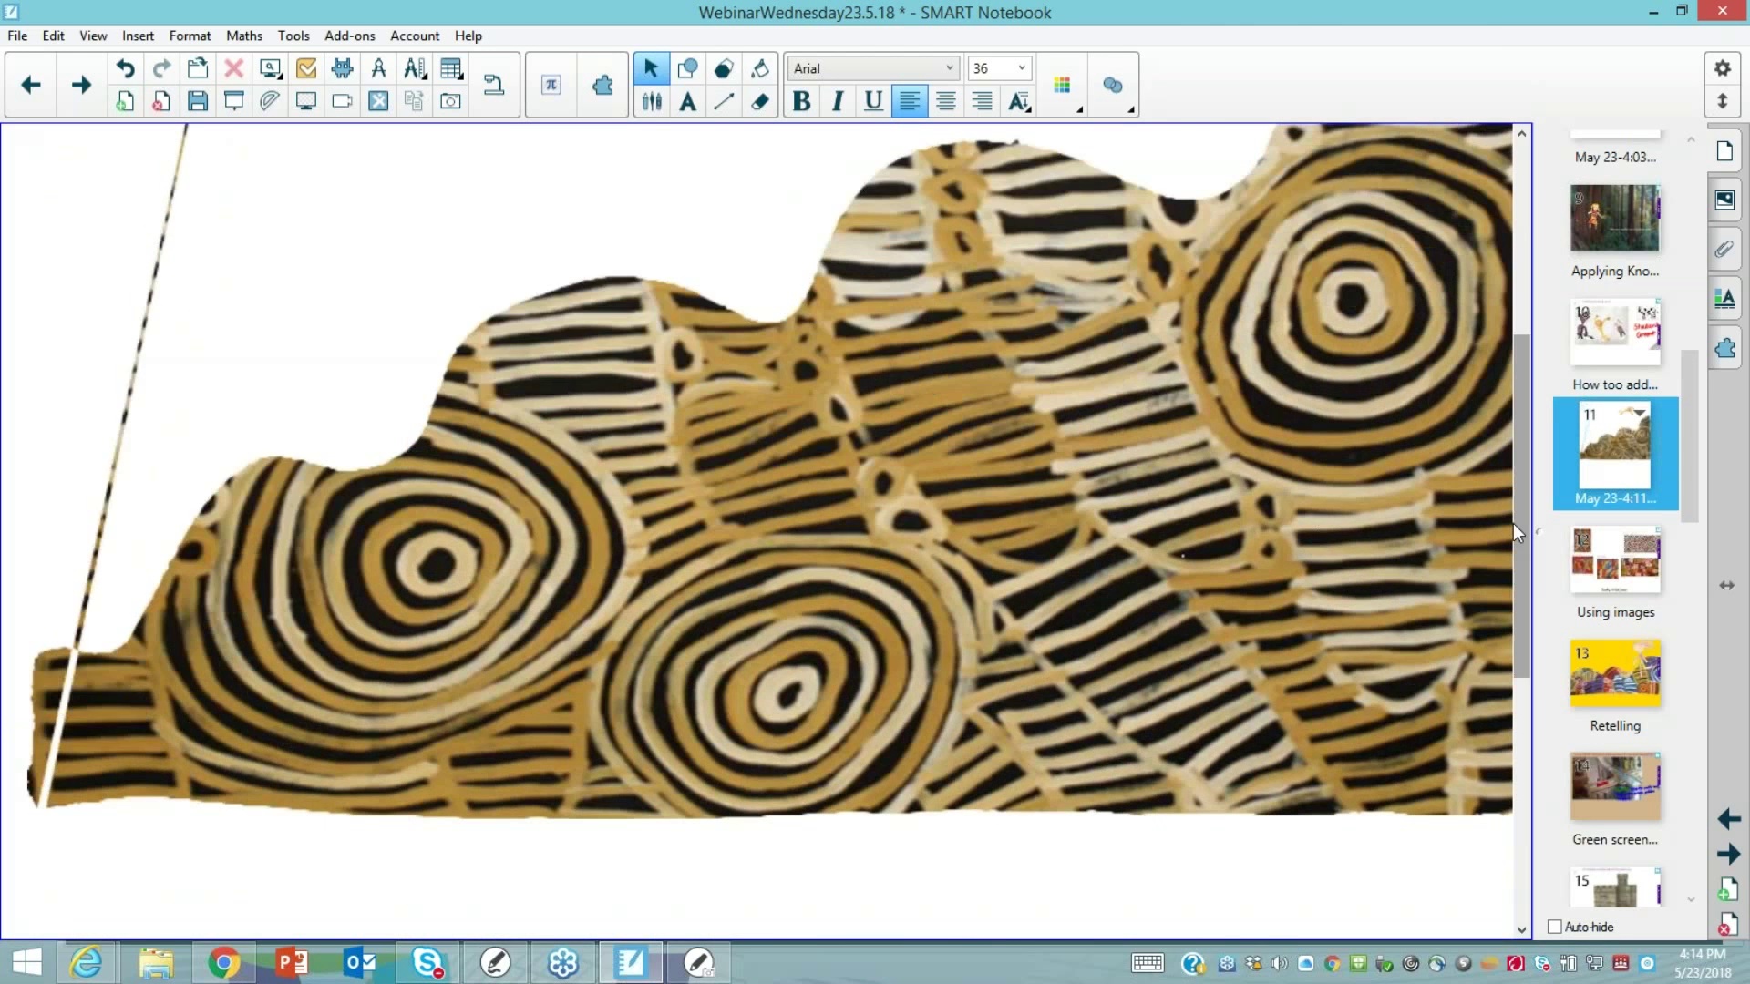
drag(1513, 523, 1523, 211)
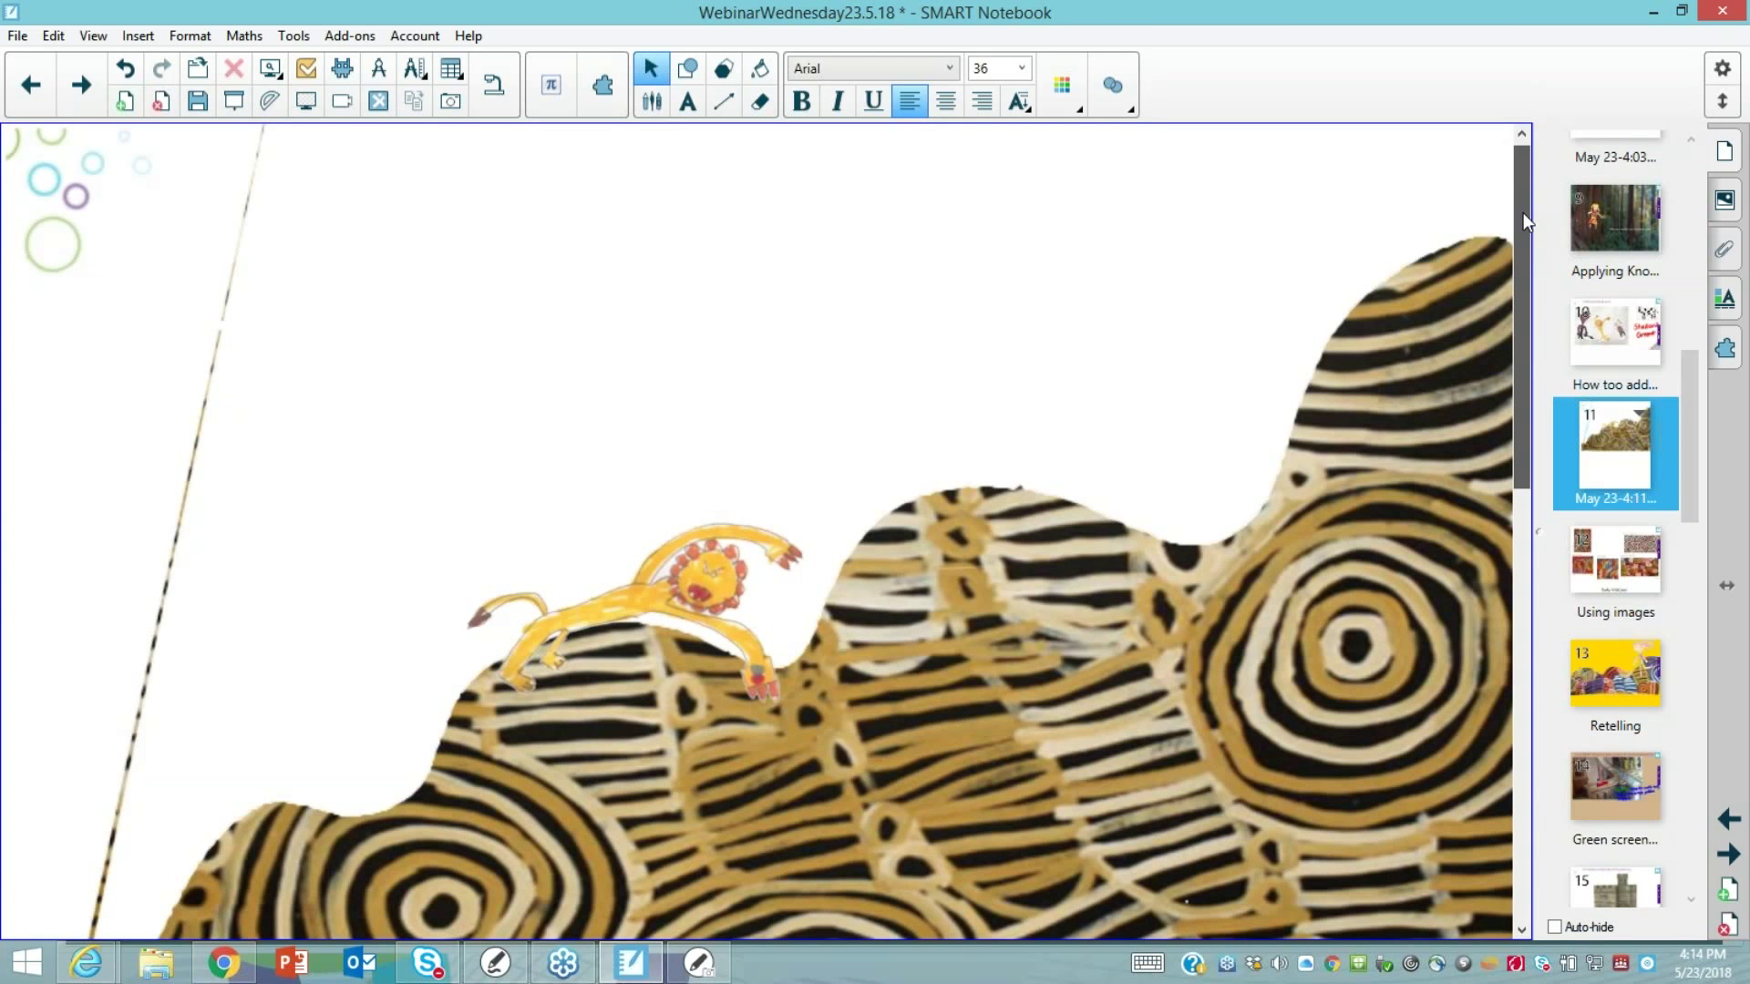
Reorder the pages so that Using images comes before the lion page, and reopen the lion page
scroll(1621, 402, up, 2)
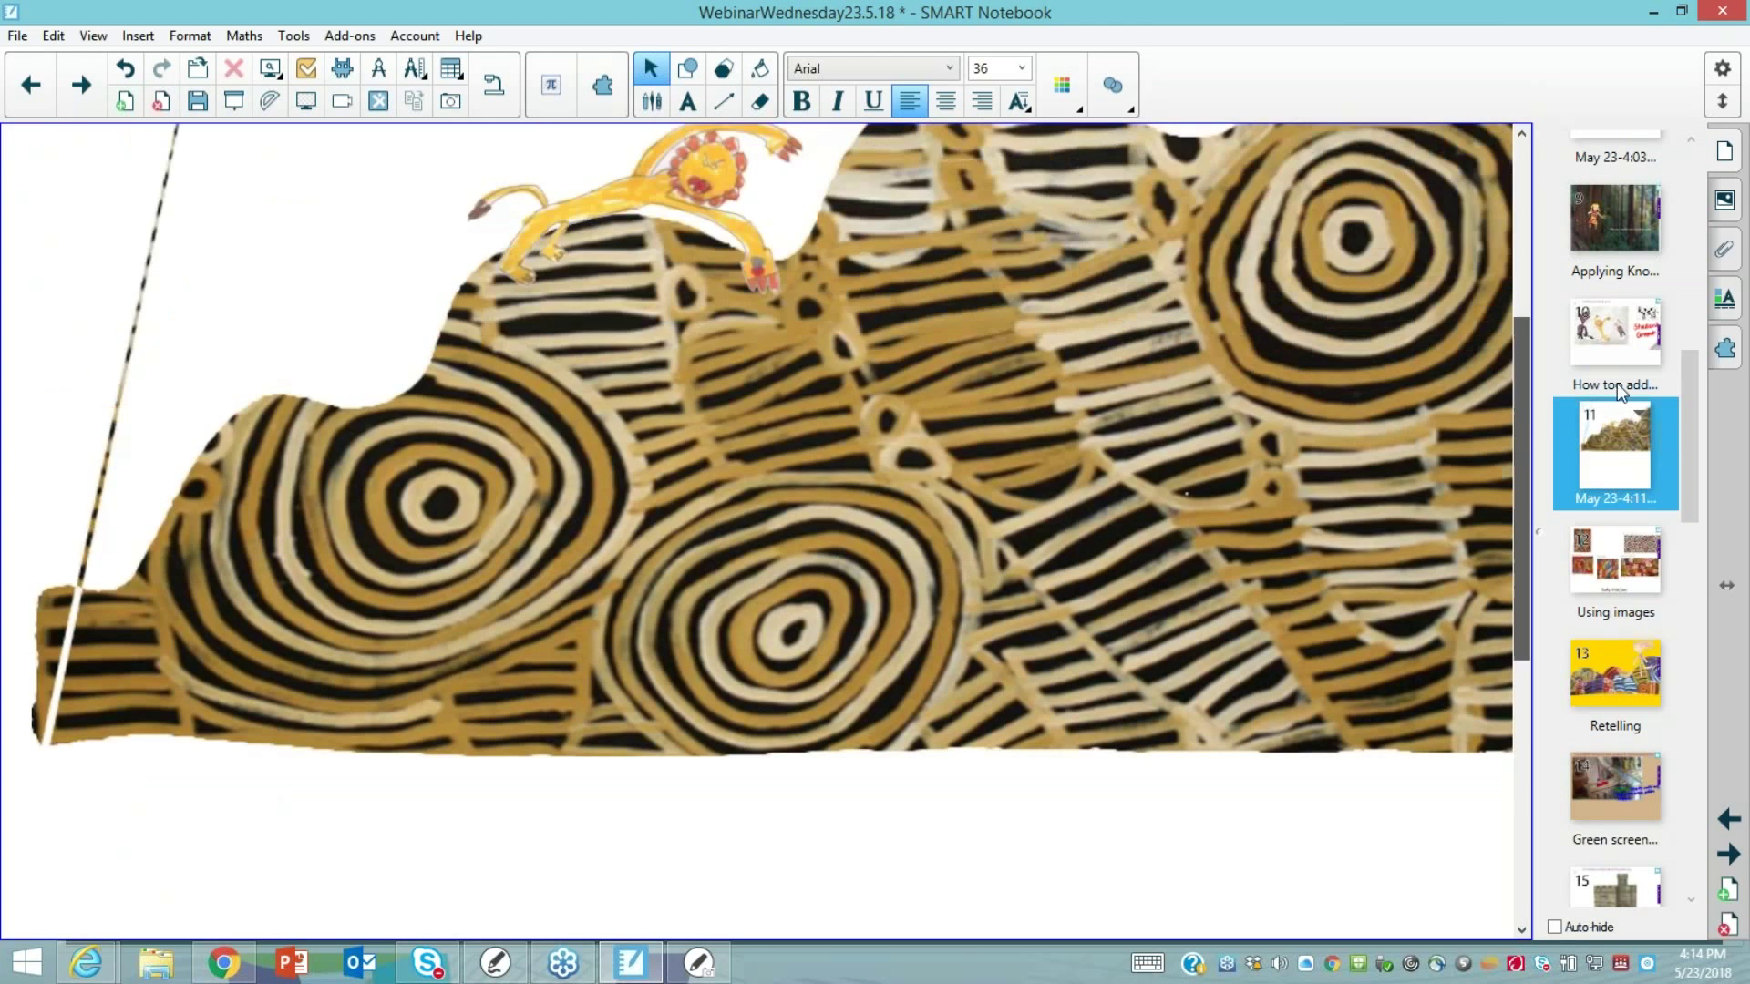
scroll(1618, 384, down, 5)
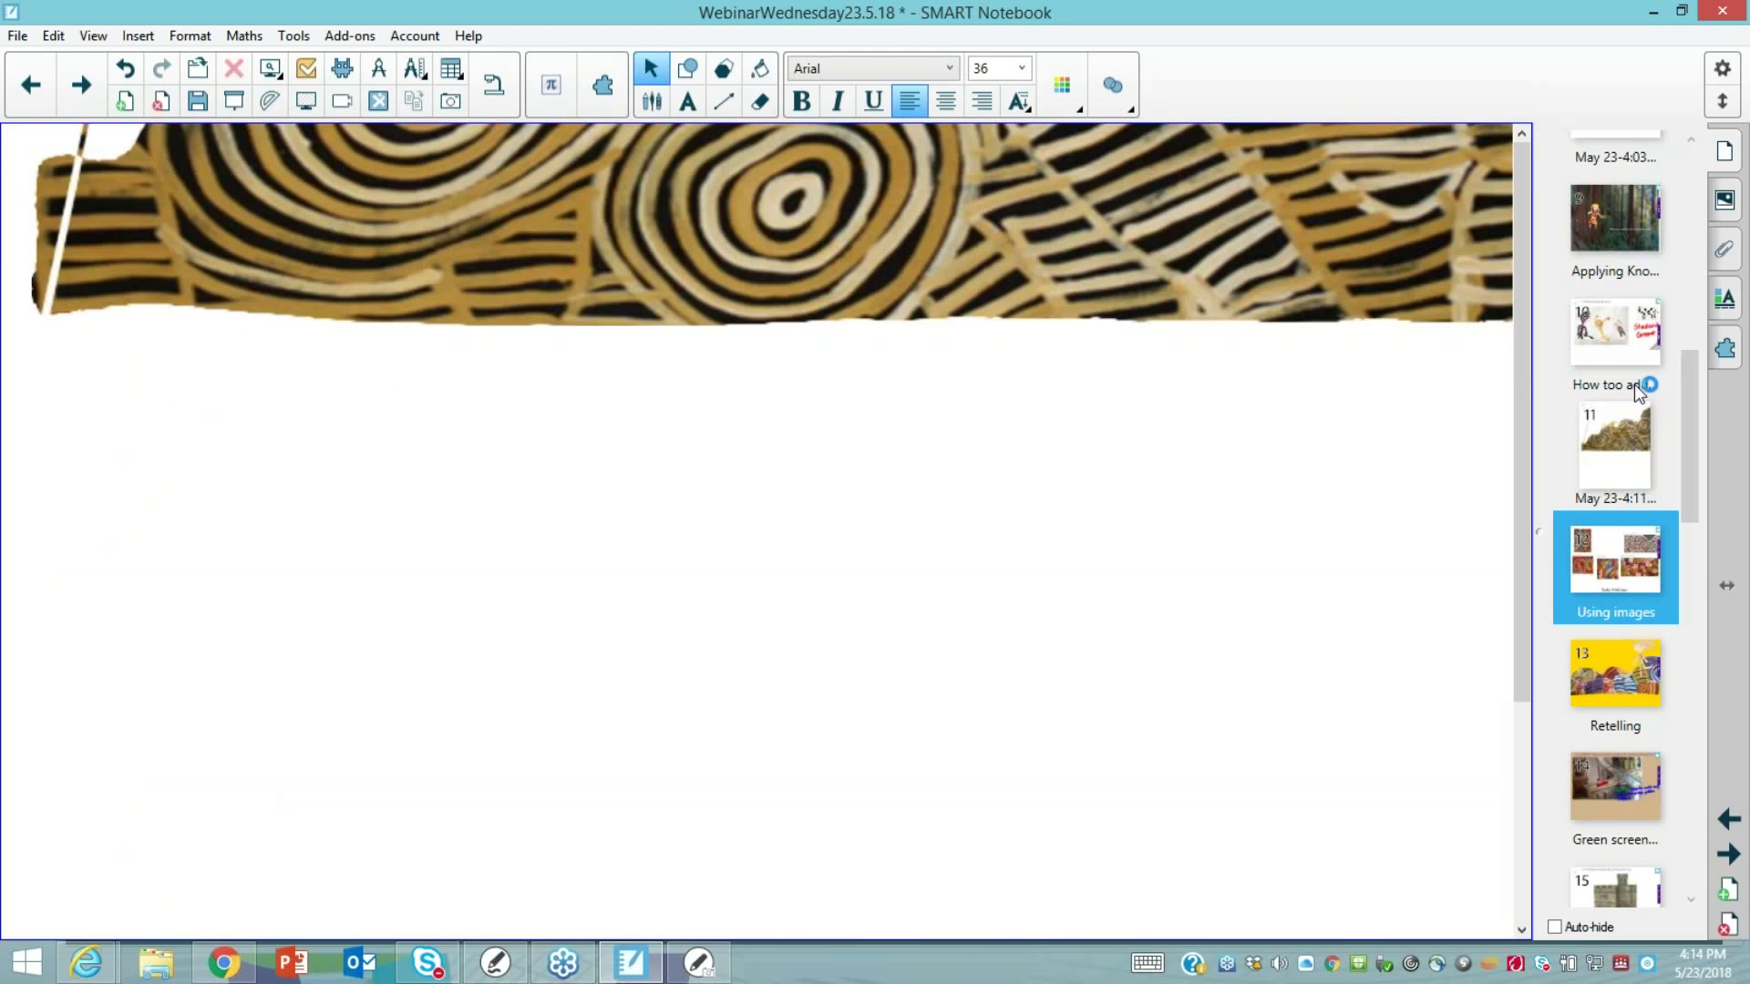
drag(1636, 390, 1637, 392)
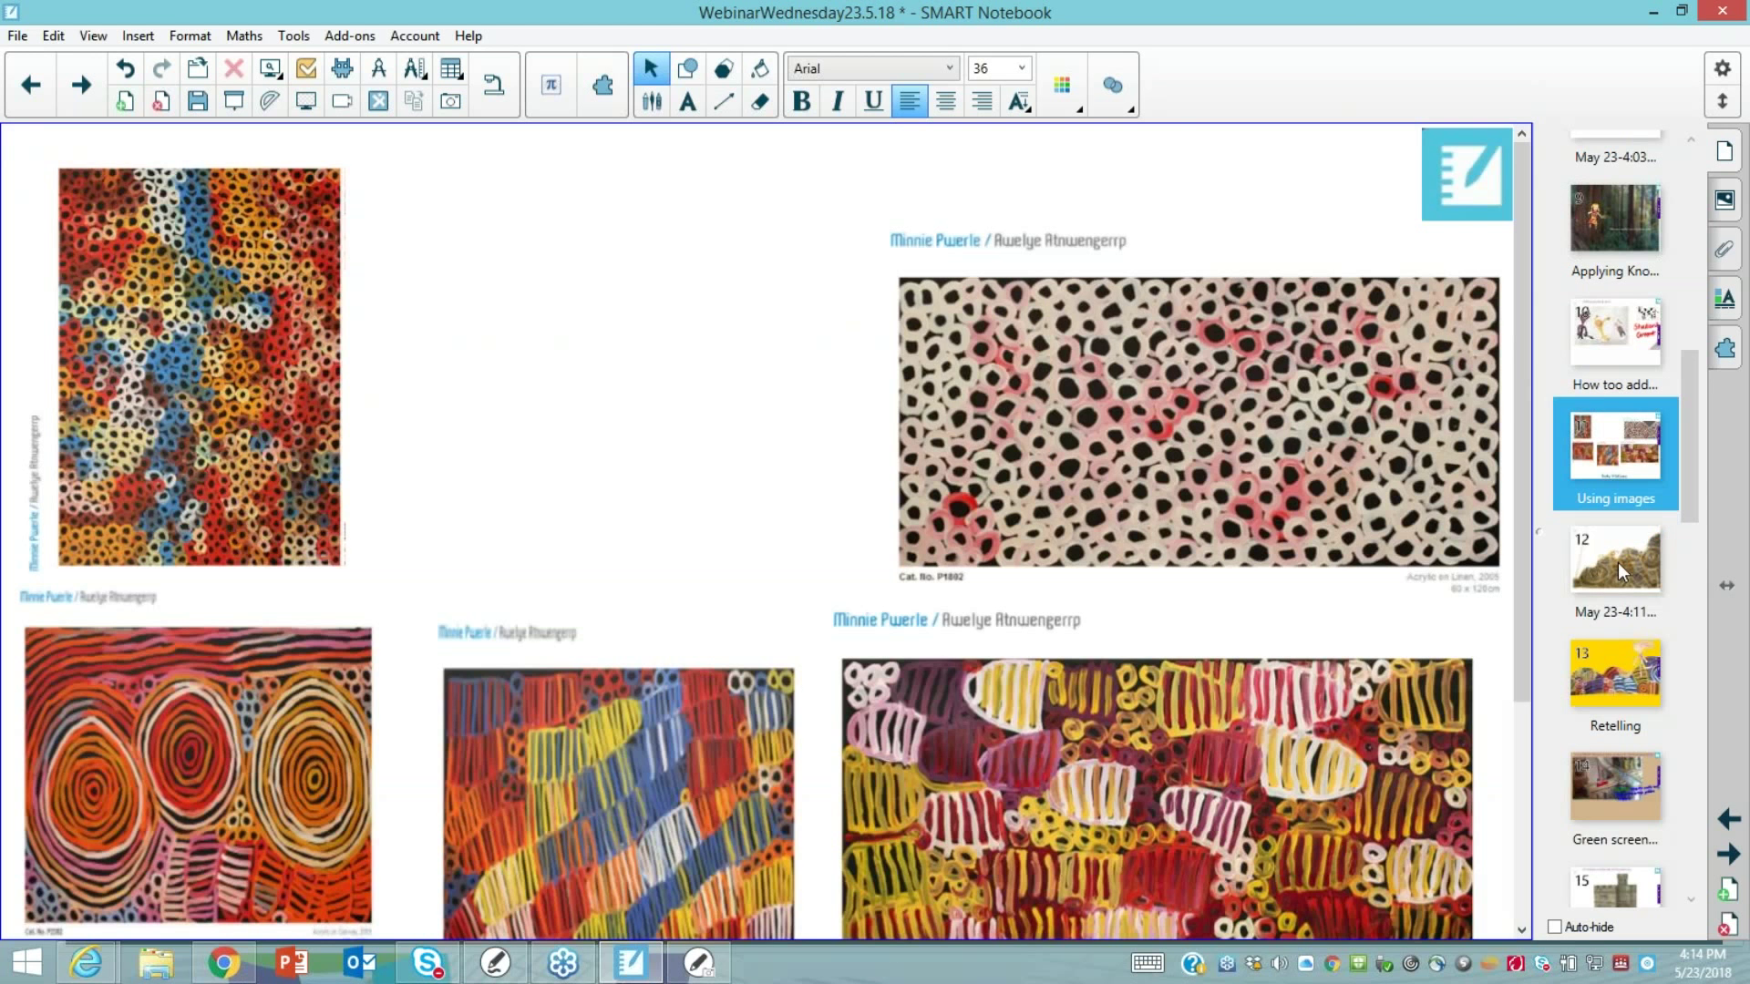
click(1616, 561)
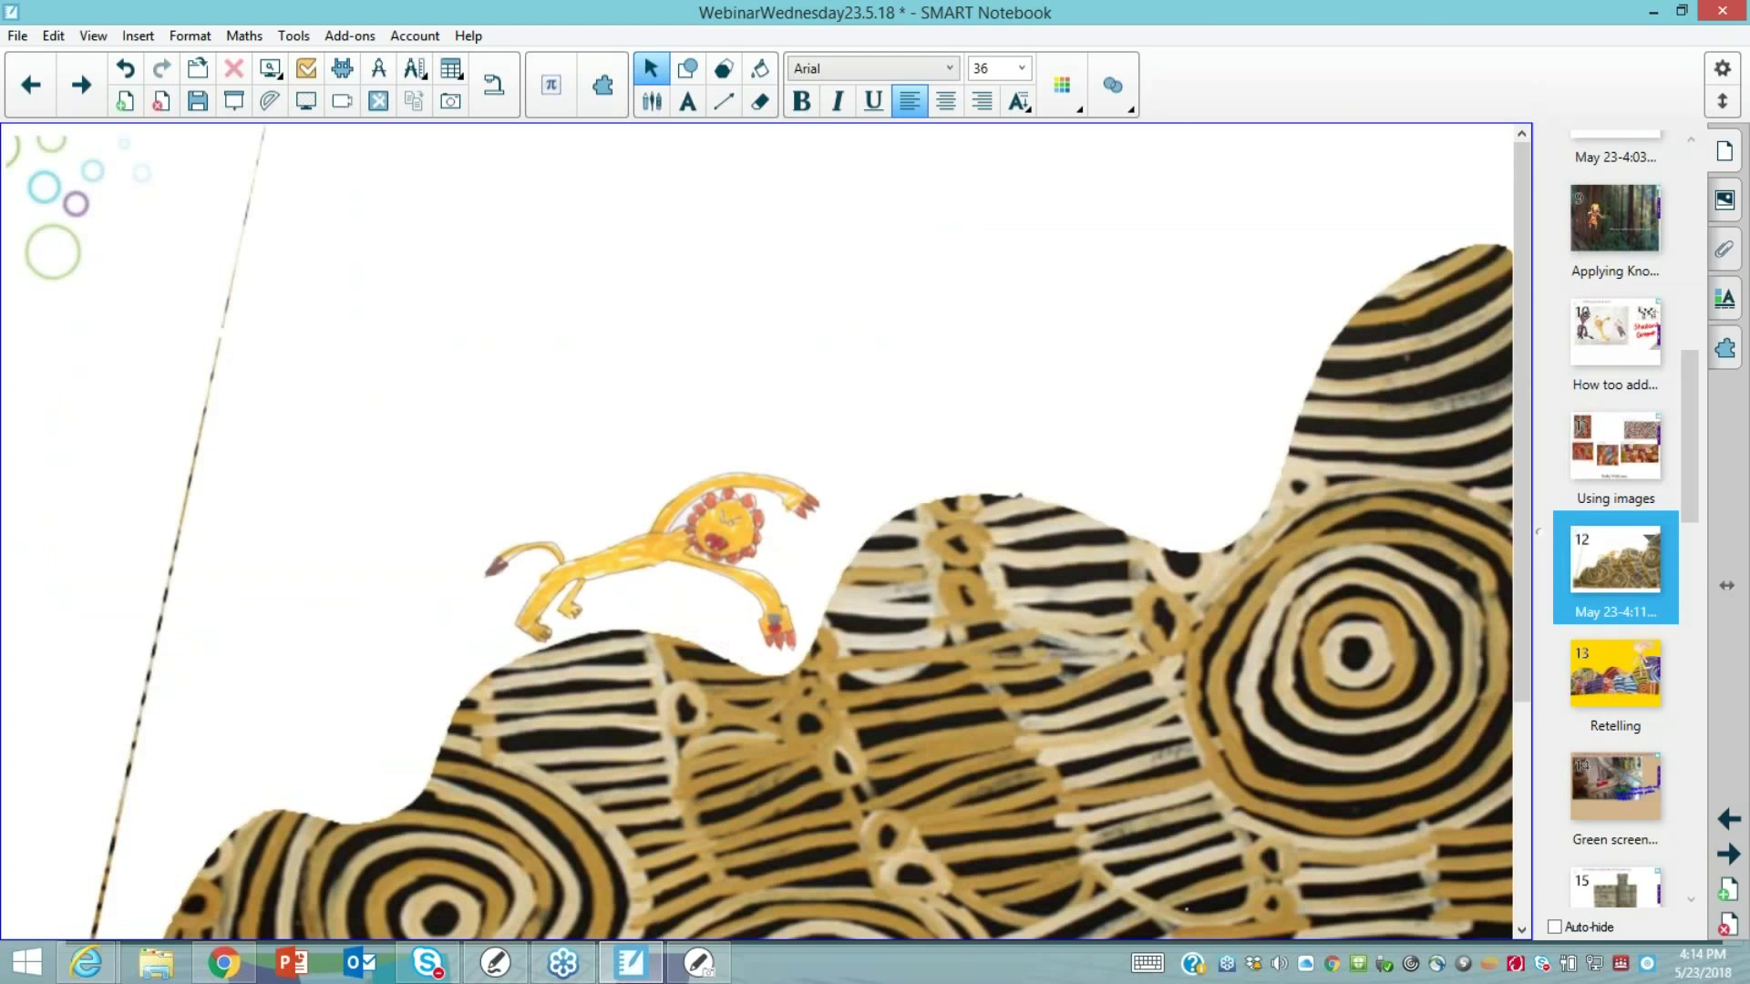
Compare the lion page with the Retelling page, and move the girl drawing over the painted hills to the tallest one
click(1614, 674)
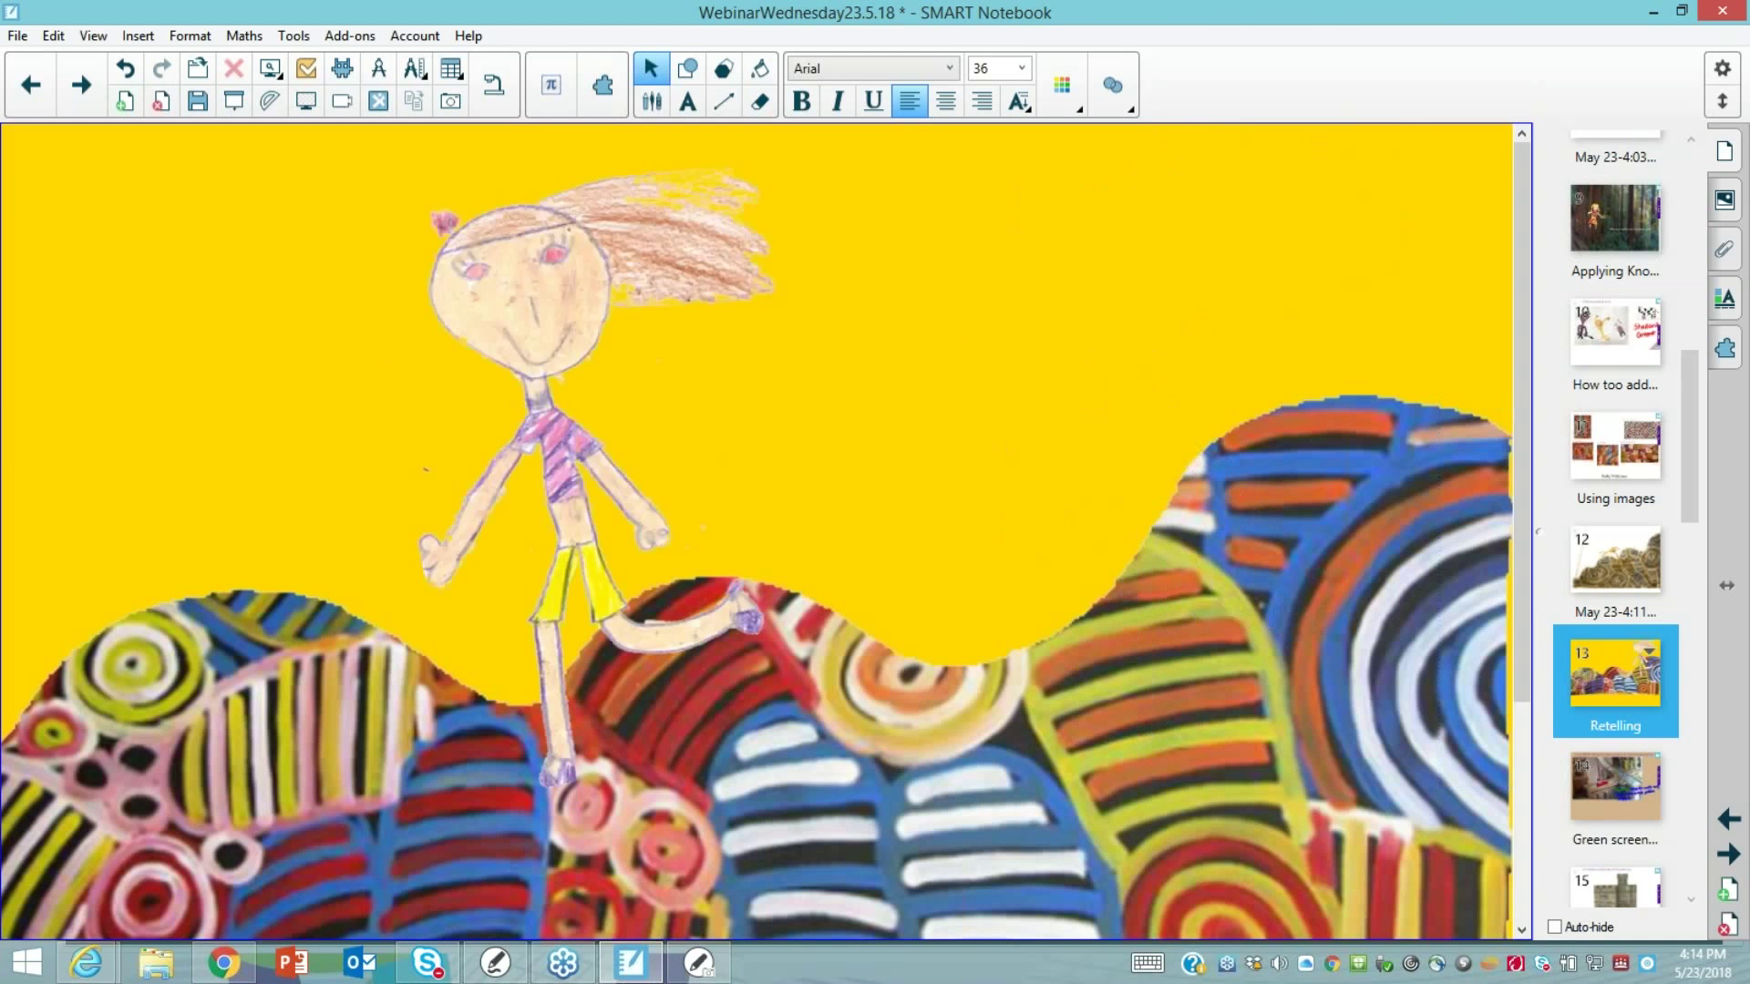
click(1611, 572)
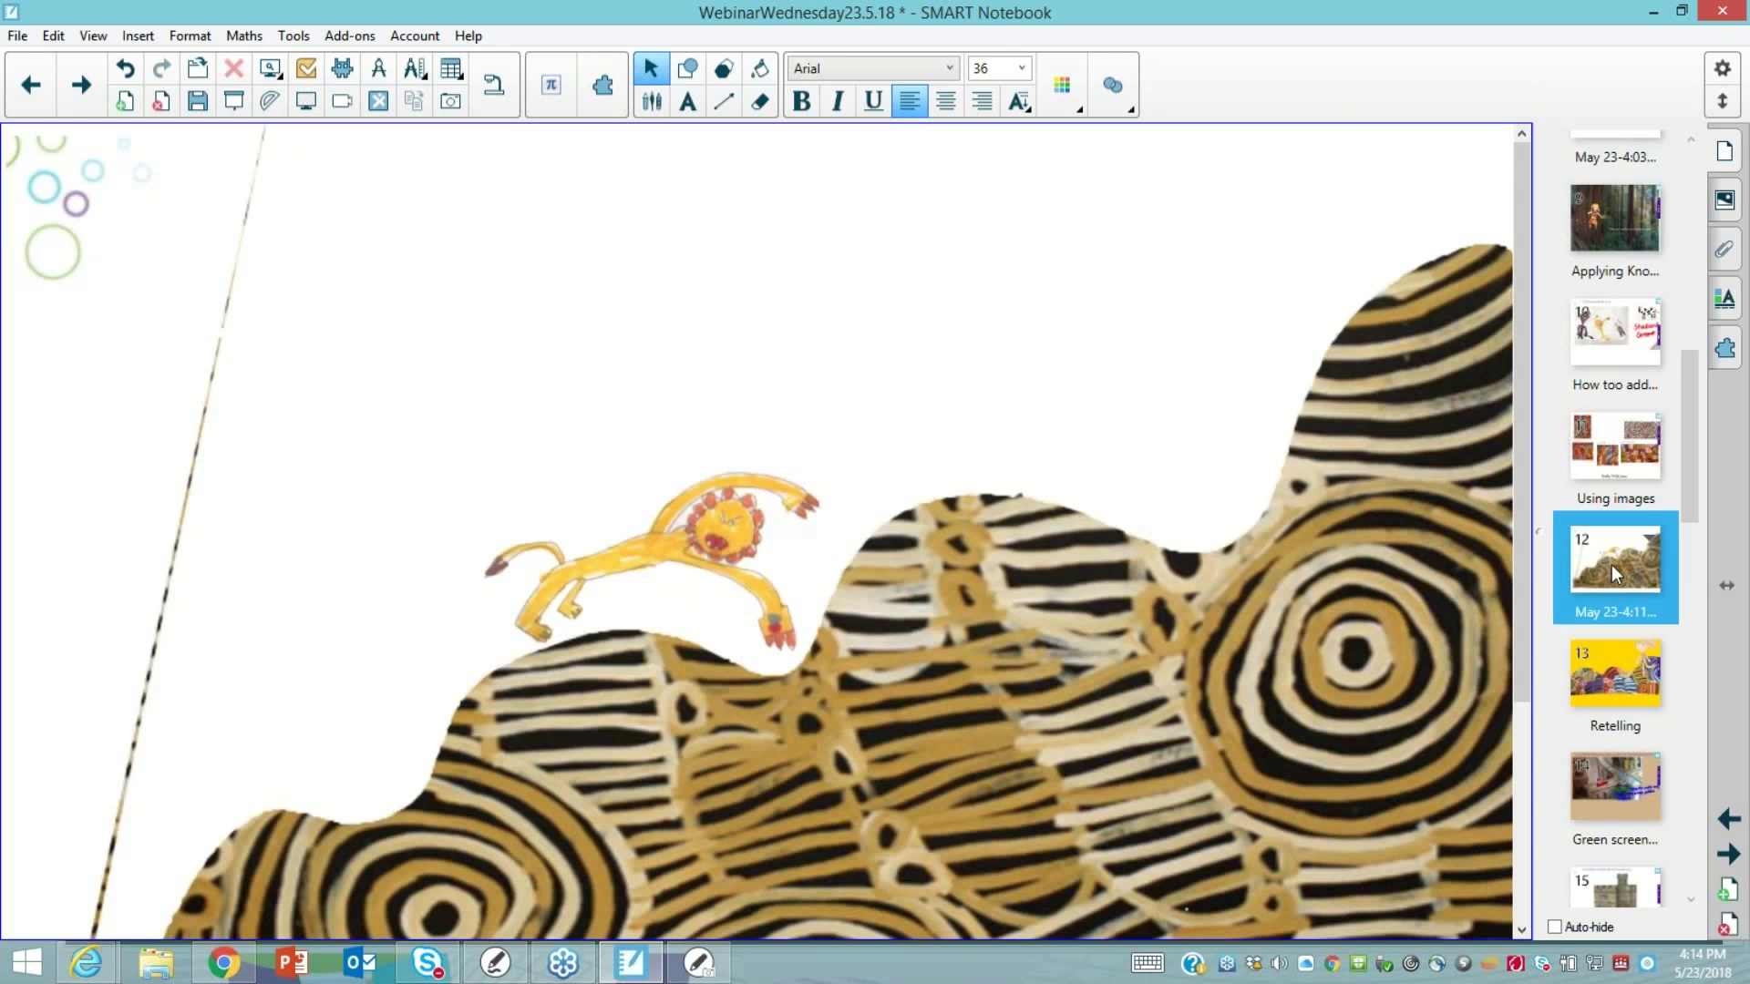
click(1609, 678)
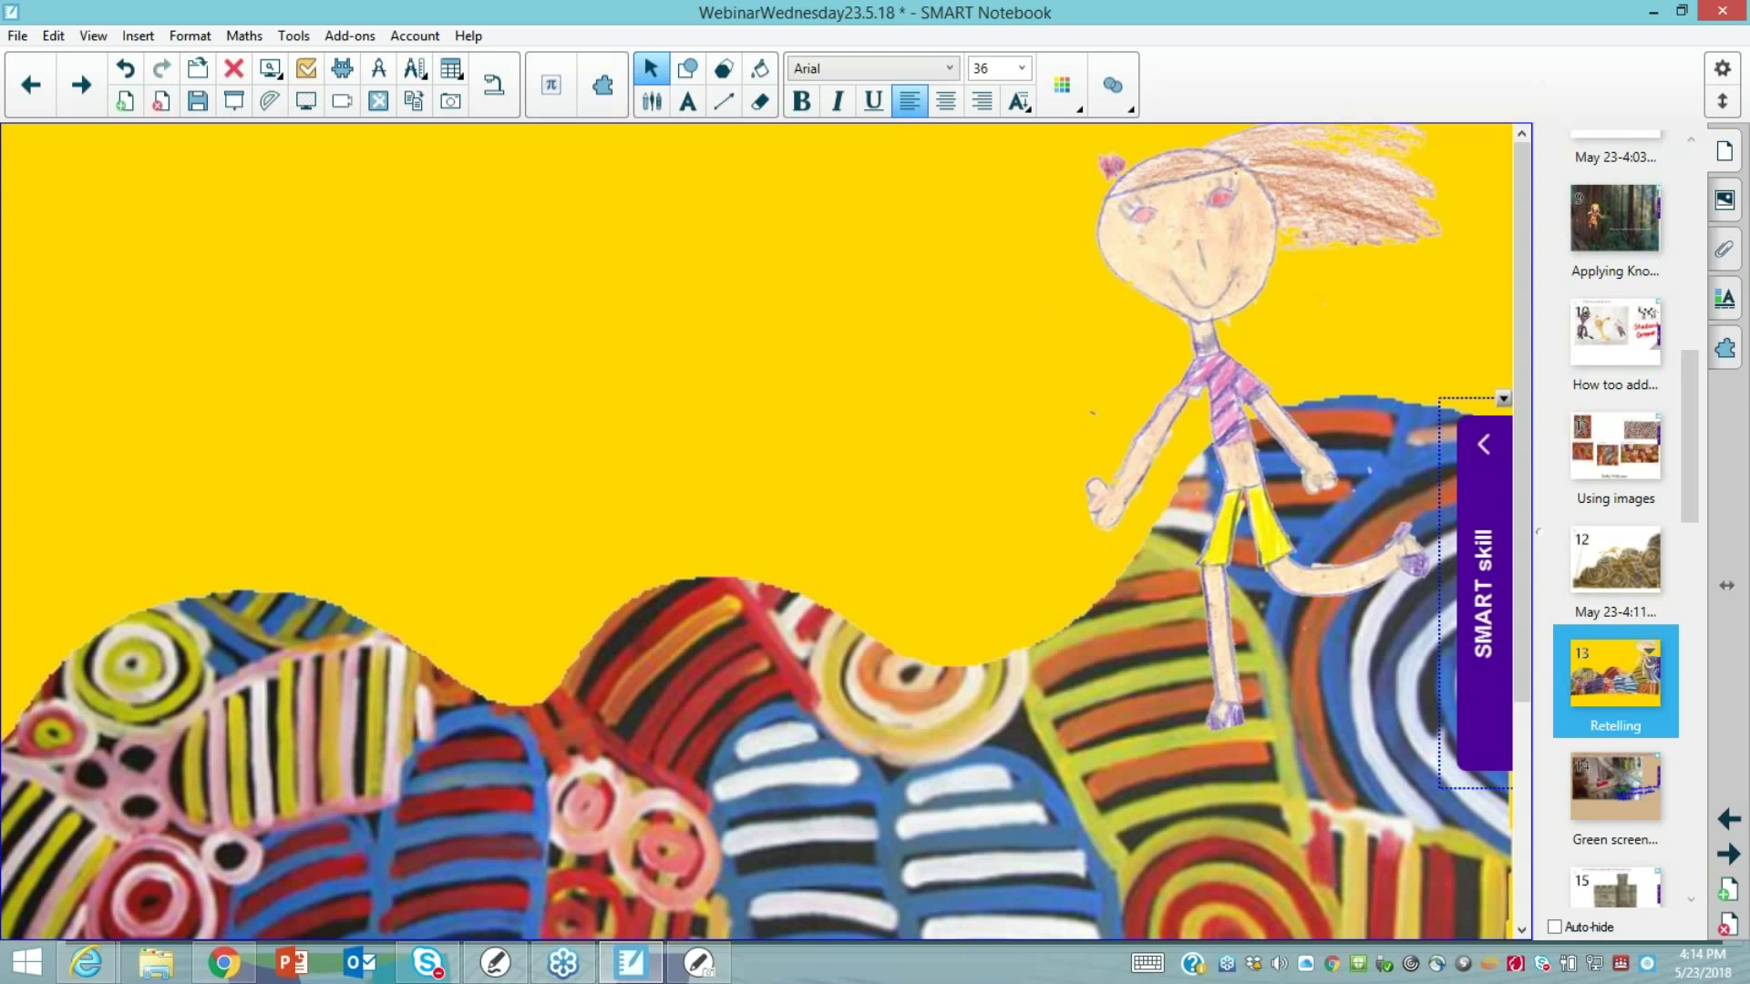
Open SMART Recorder and move its window clear of the page, over the page thumbnails
click(1646, 963)
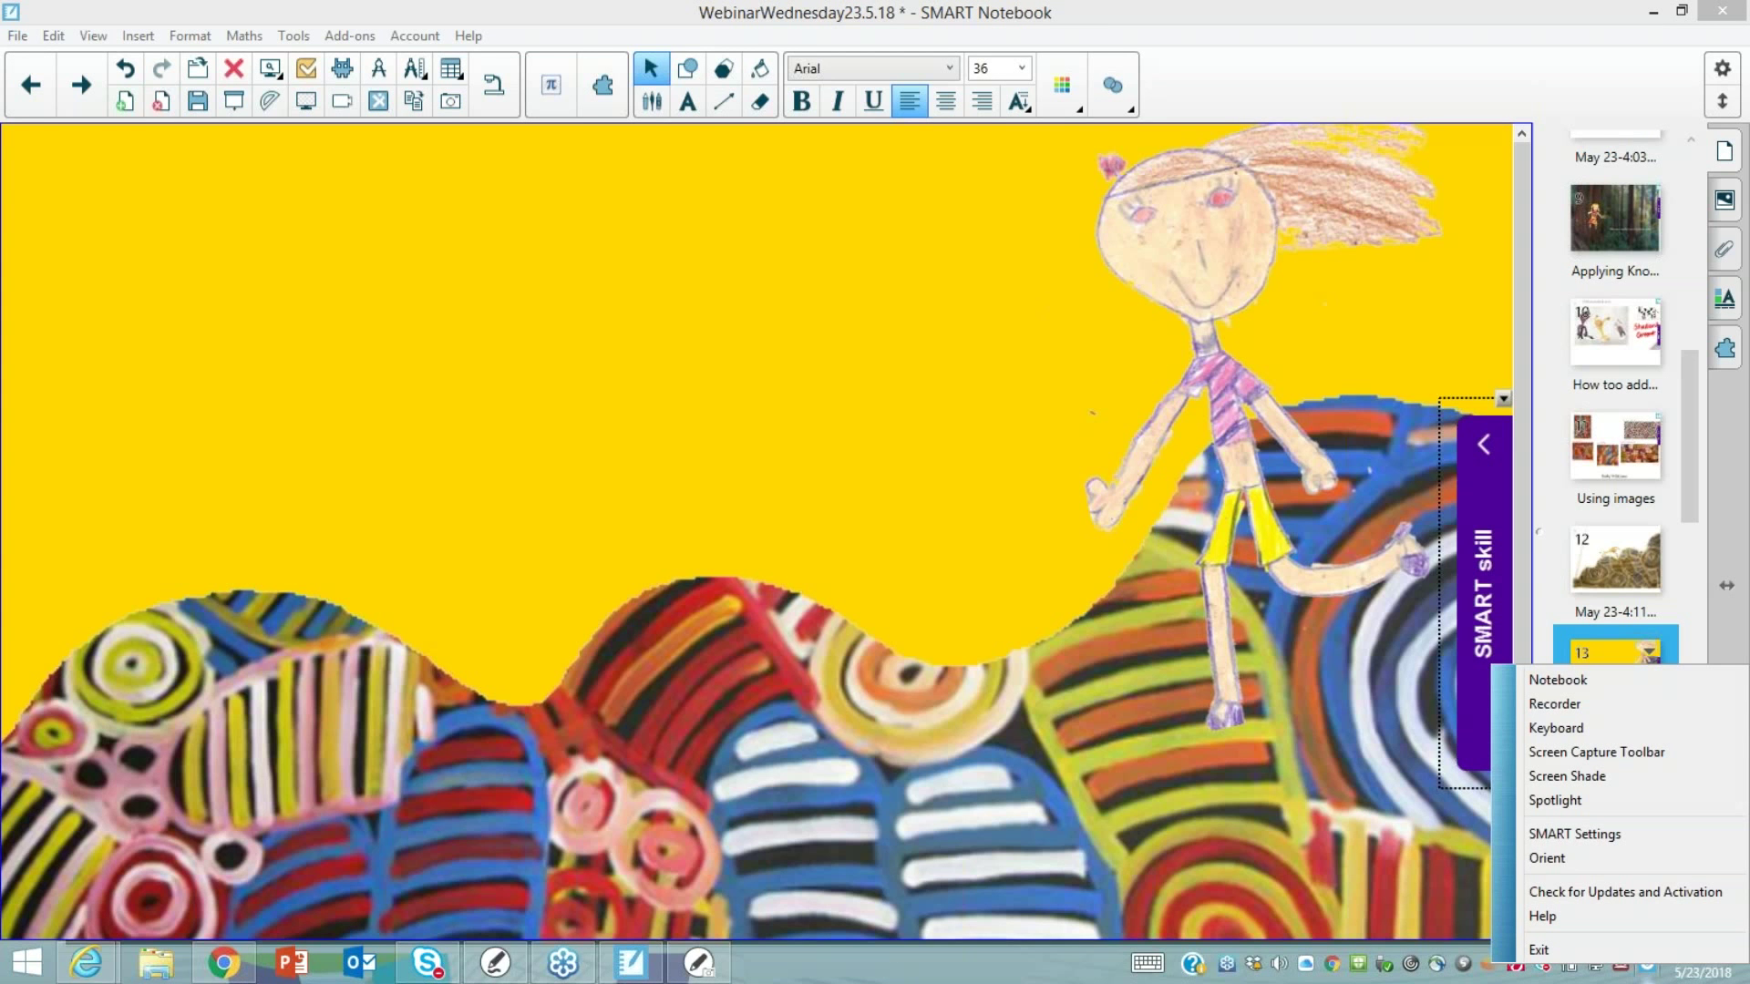
click(1554, 703)
drag(1396, 780, 1080, 611)
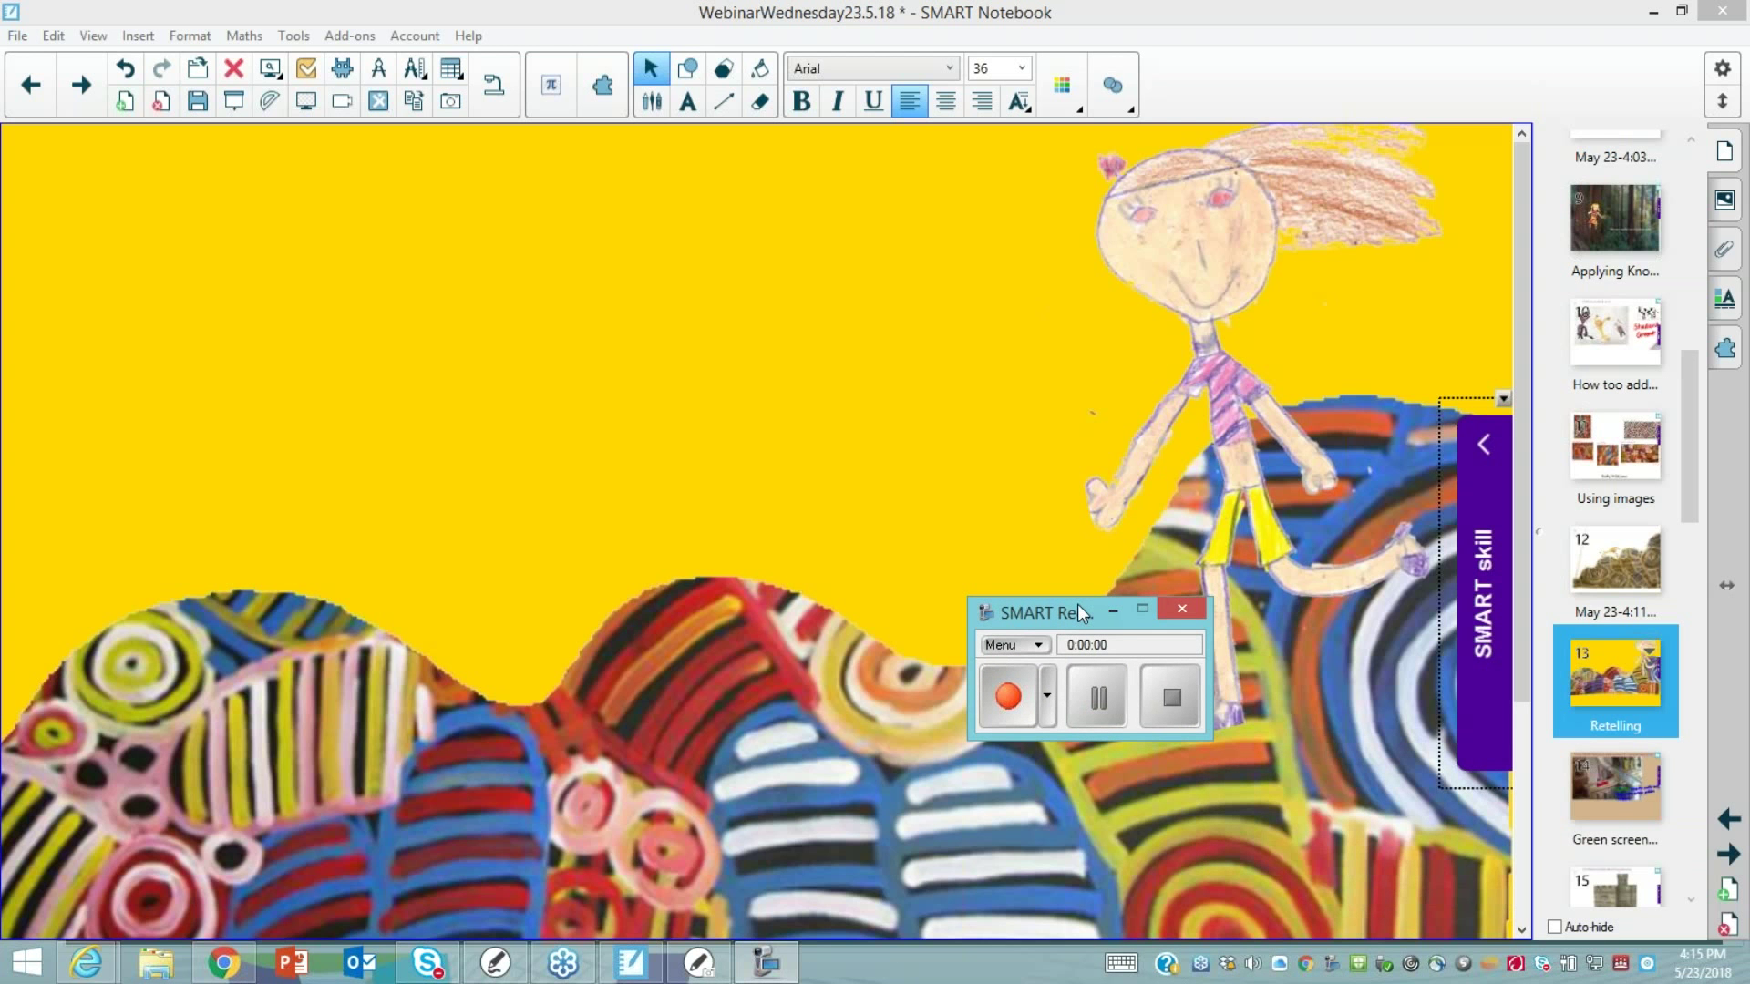
drag(1042, 611, 1573, 753)
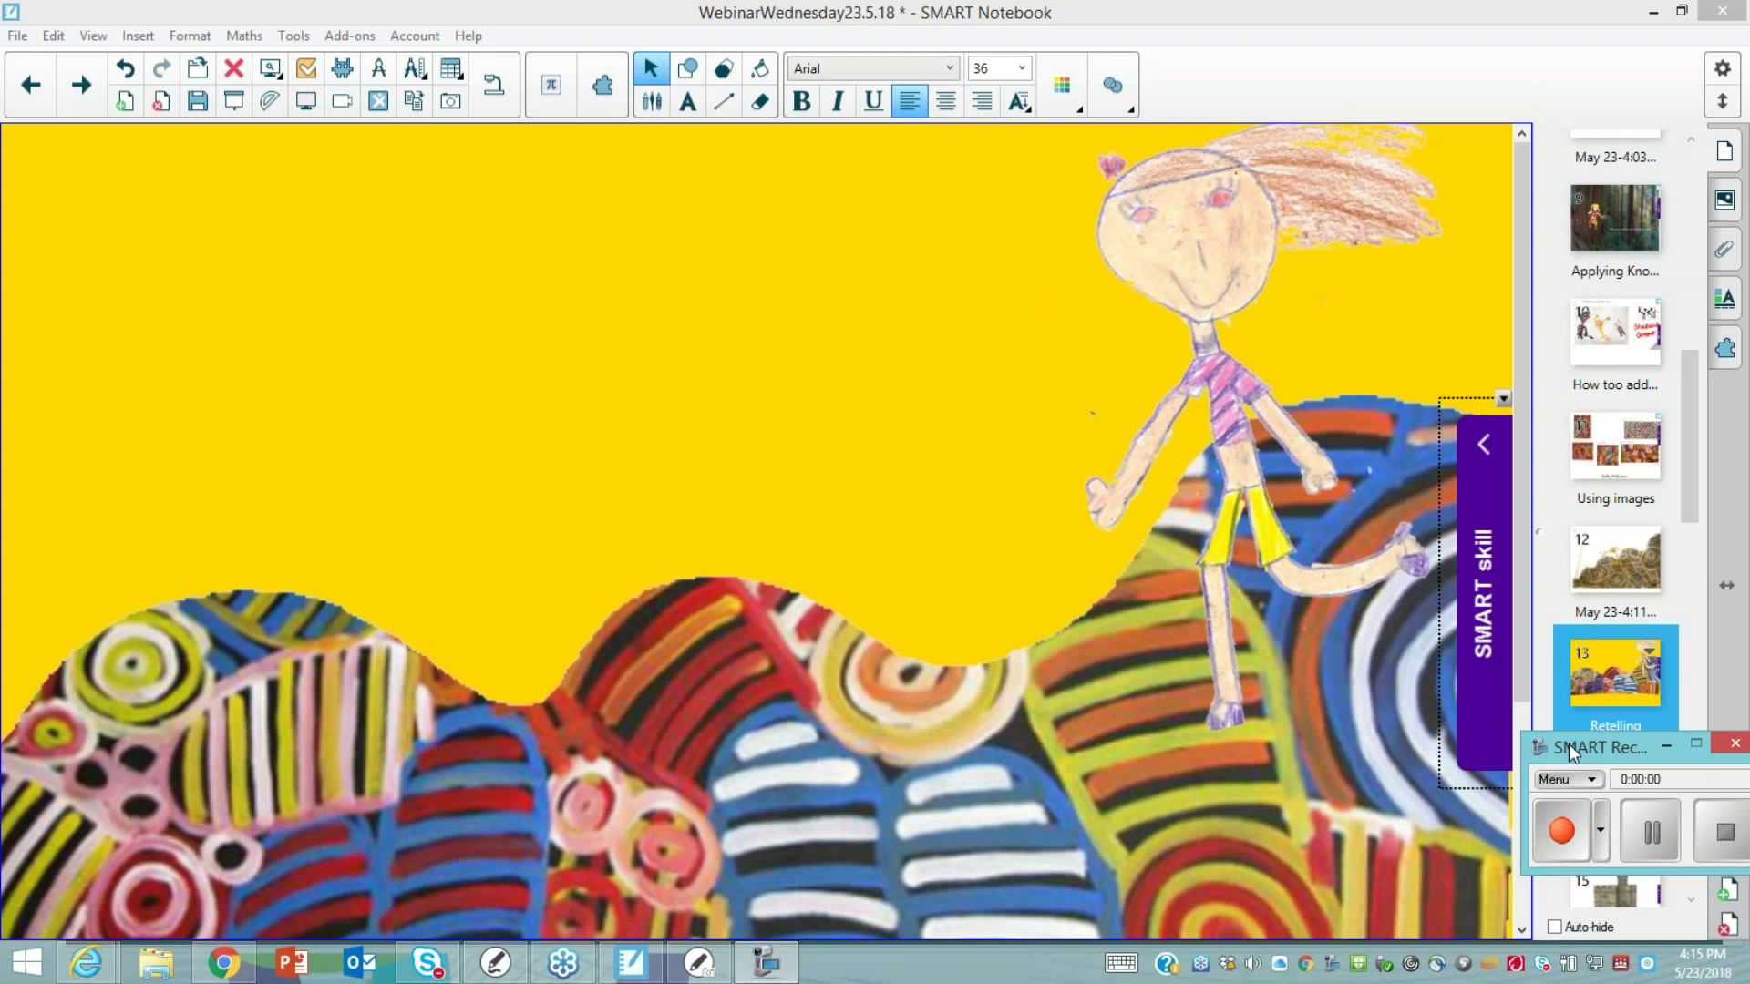
Try to start a Record Window recording of the Retelling page
click(1600, 832)
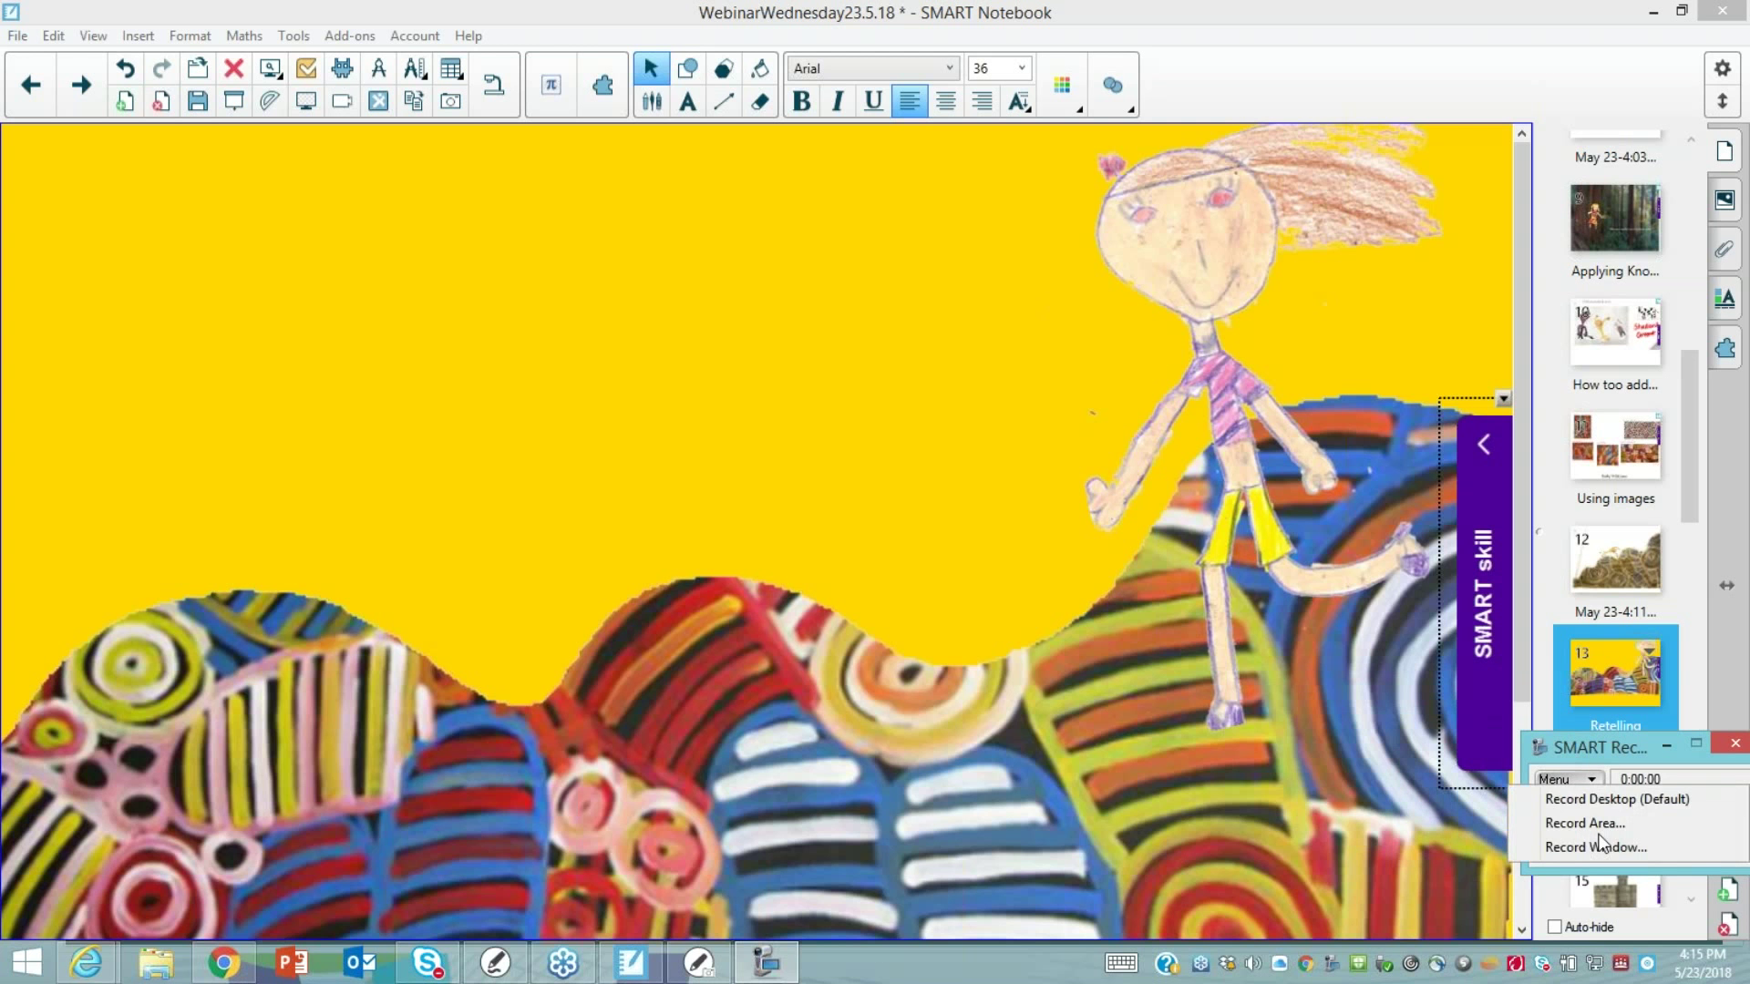
click(1583, 846)
click(1585, 851)
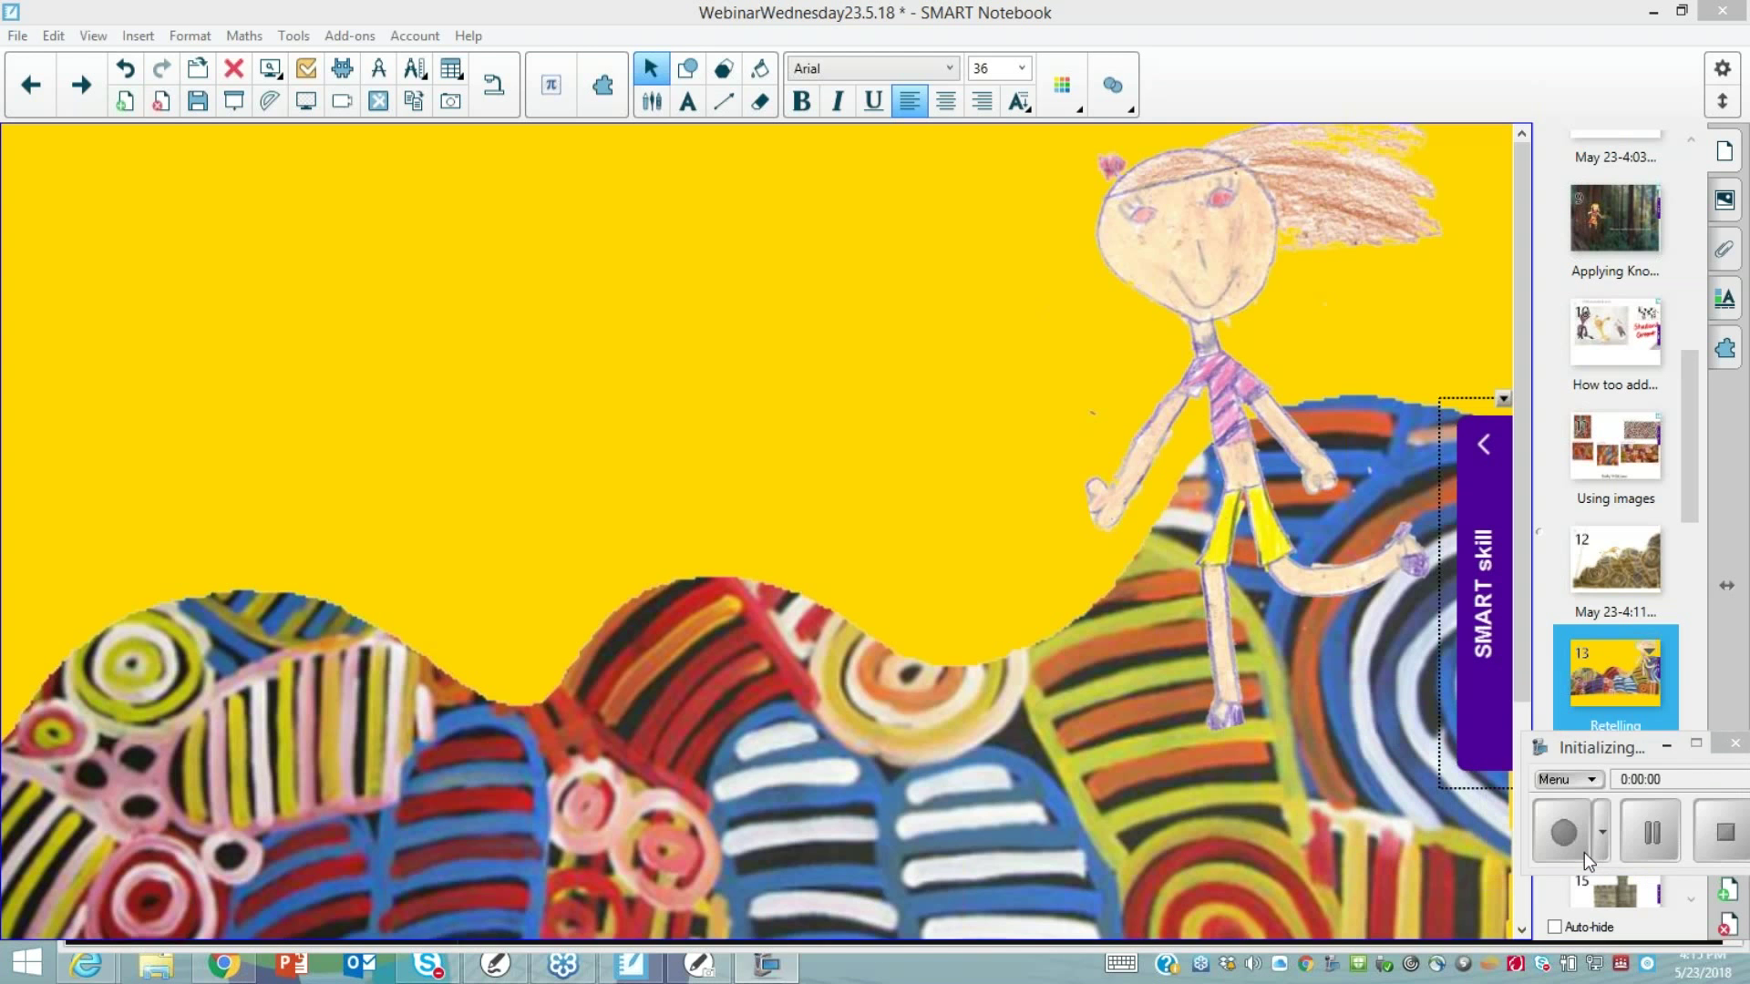
click(819, 402)
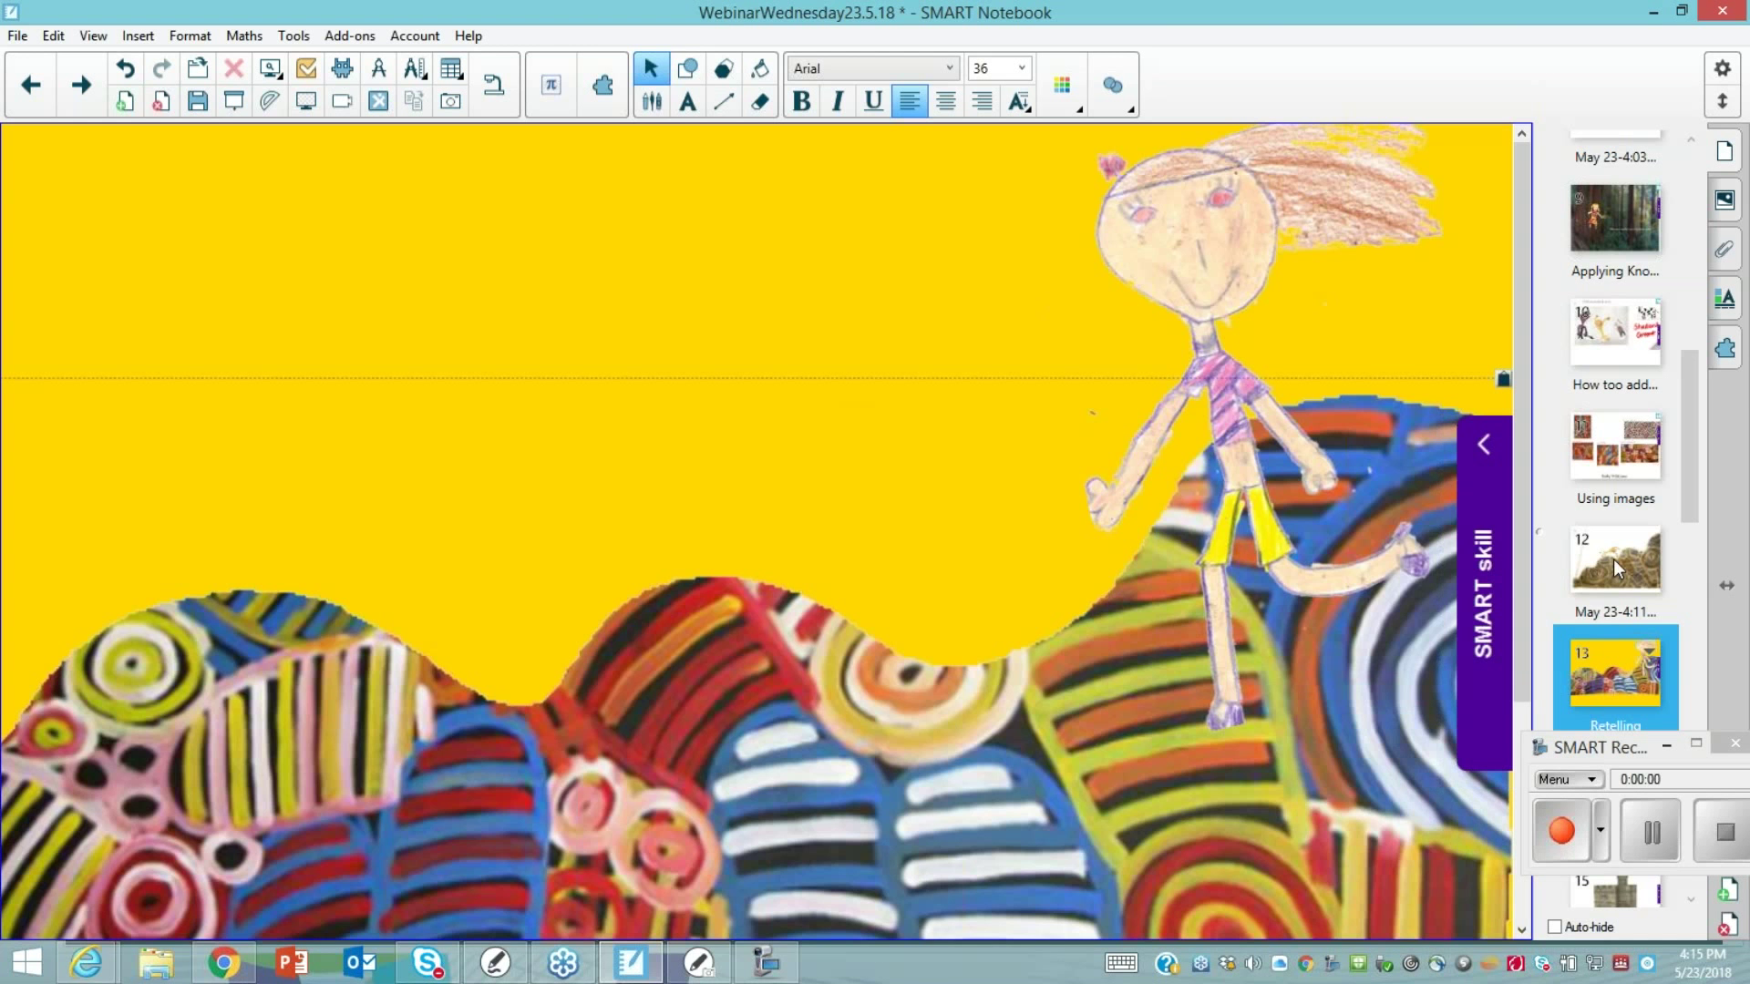
From the lion page, start a Record Window recording of the page area and move the lion up toward the tallest hill
click(1611, 559)
click(1567, 779)
click(1573, 856)
click(949, 347)
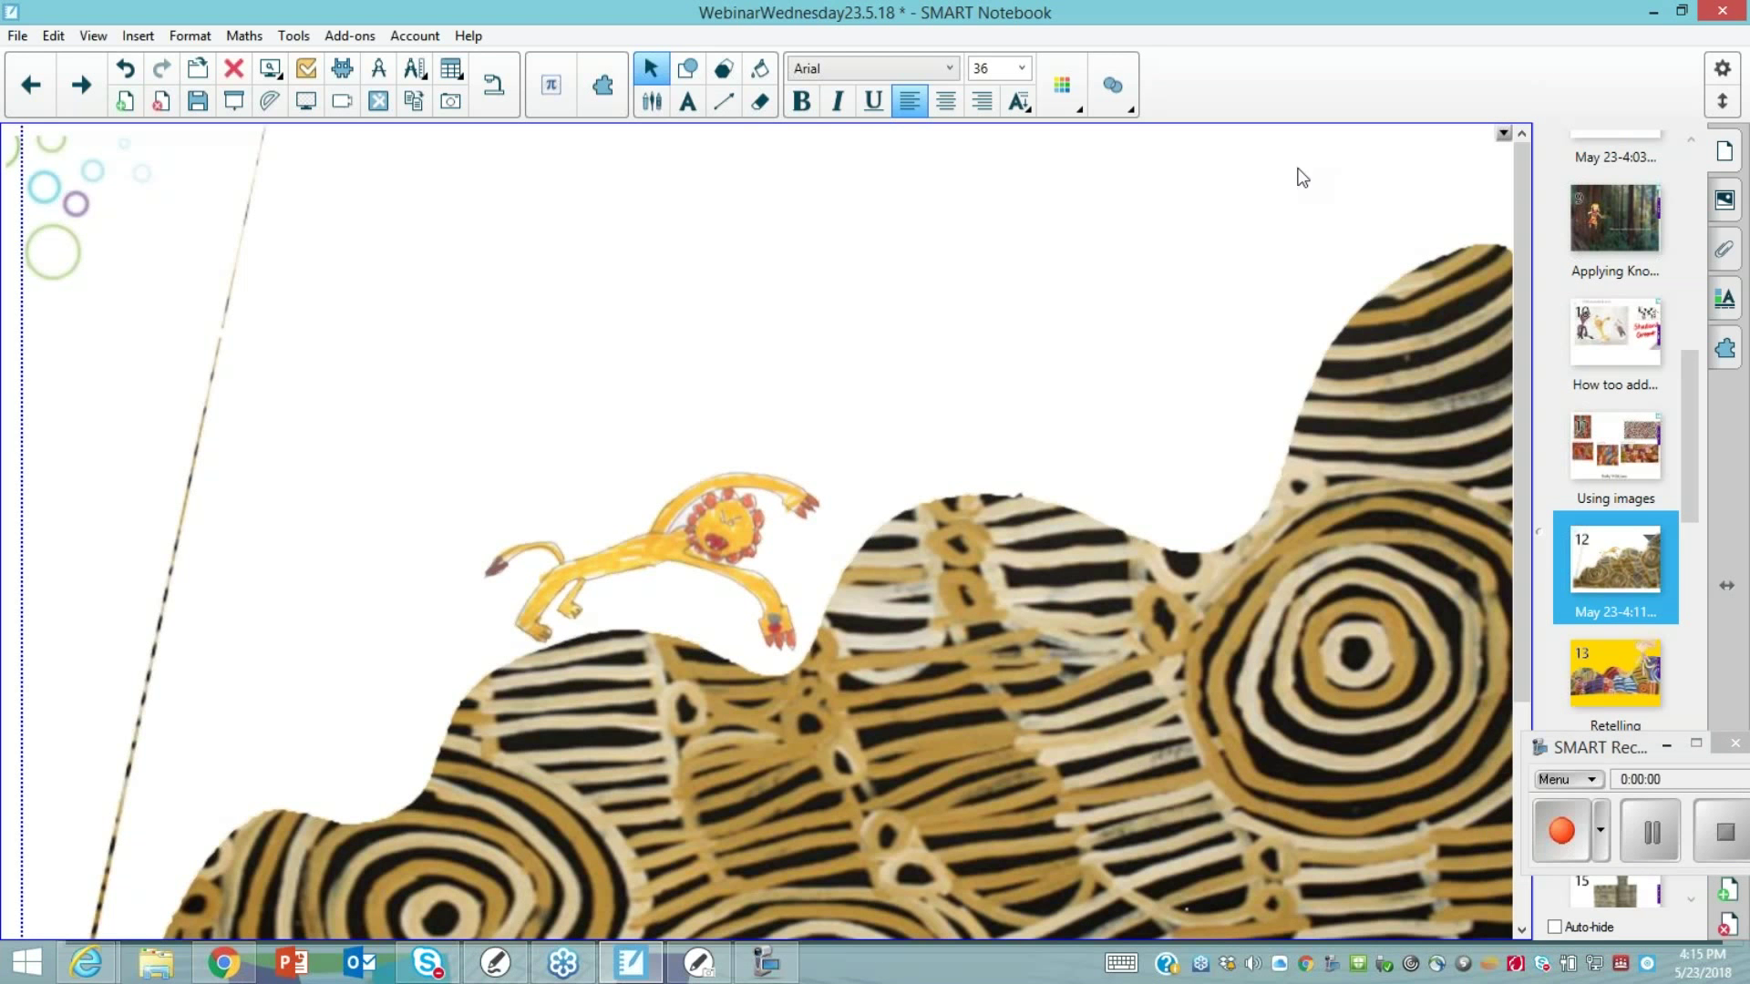
click(1601, 831)
click(1588, 851)
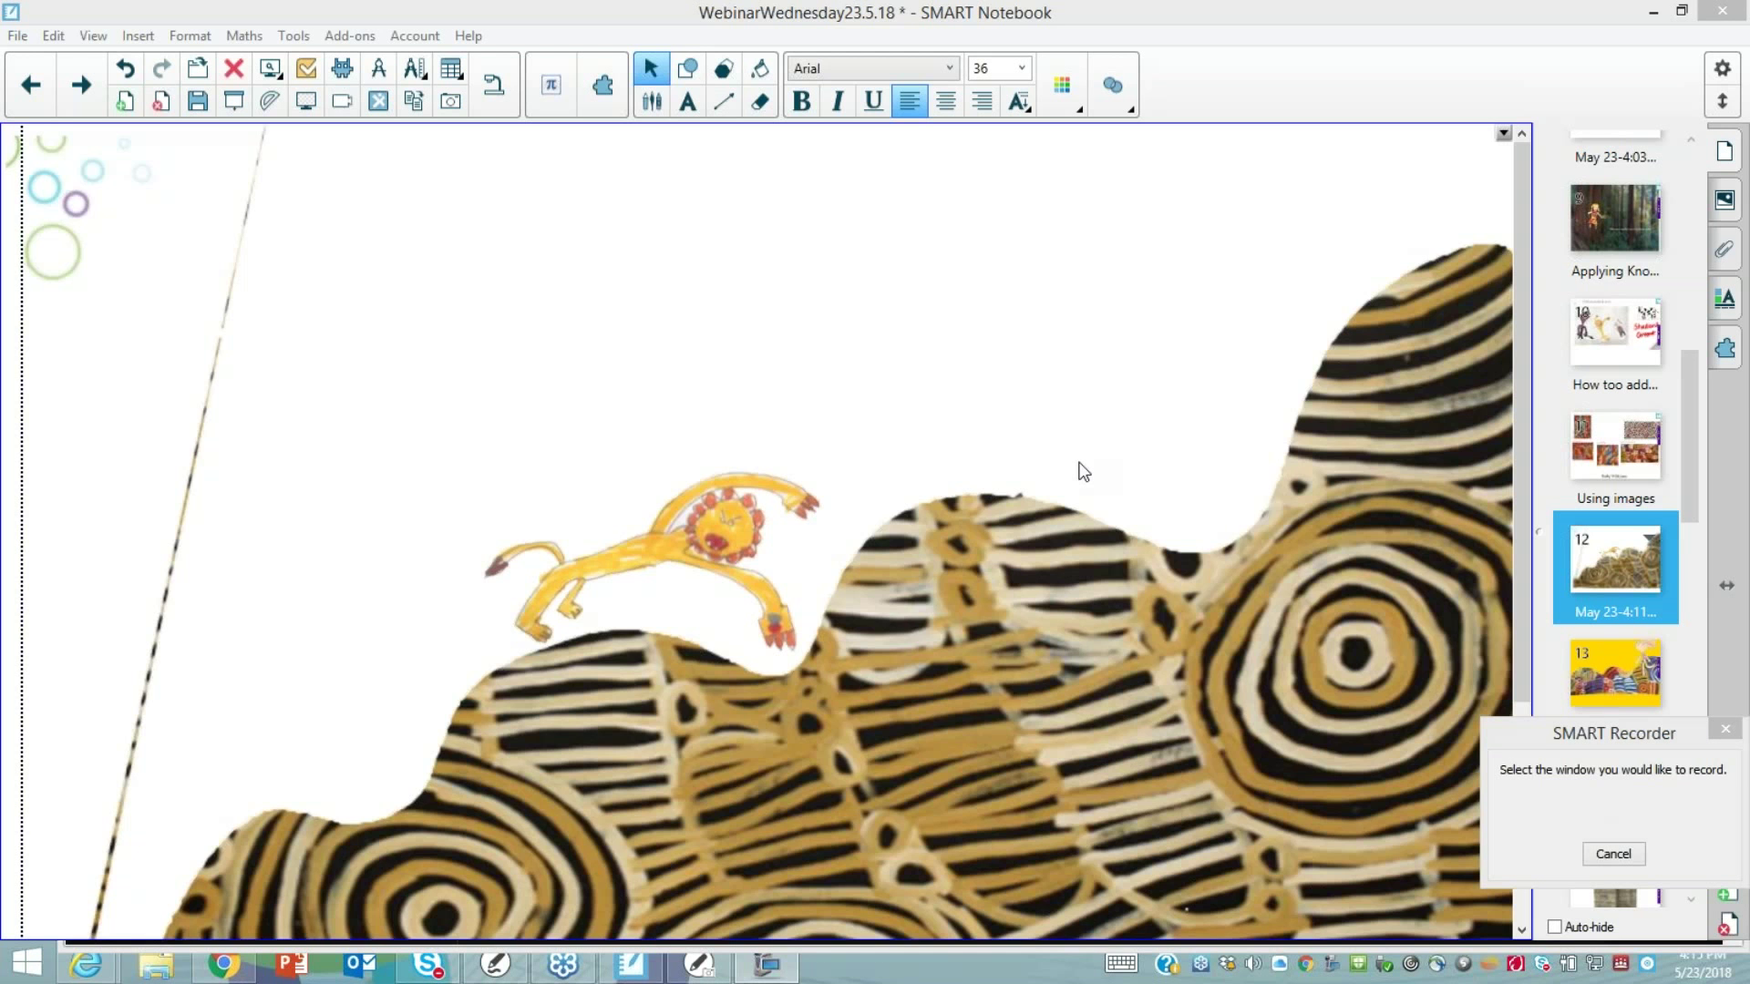
click(1082, 471)
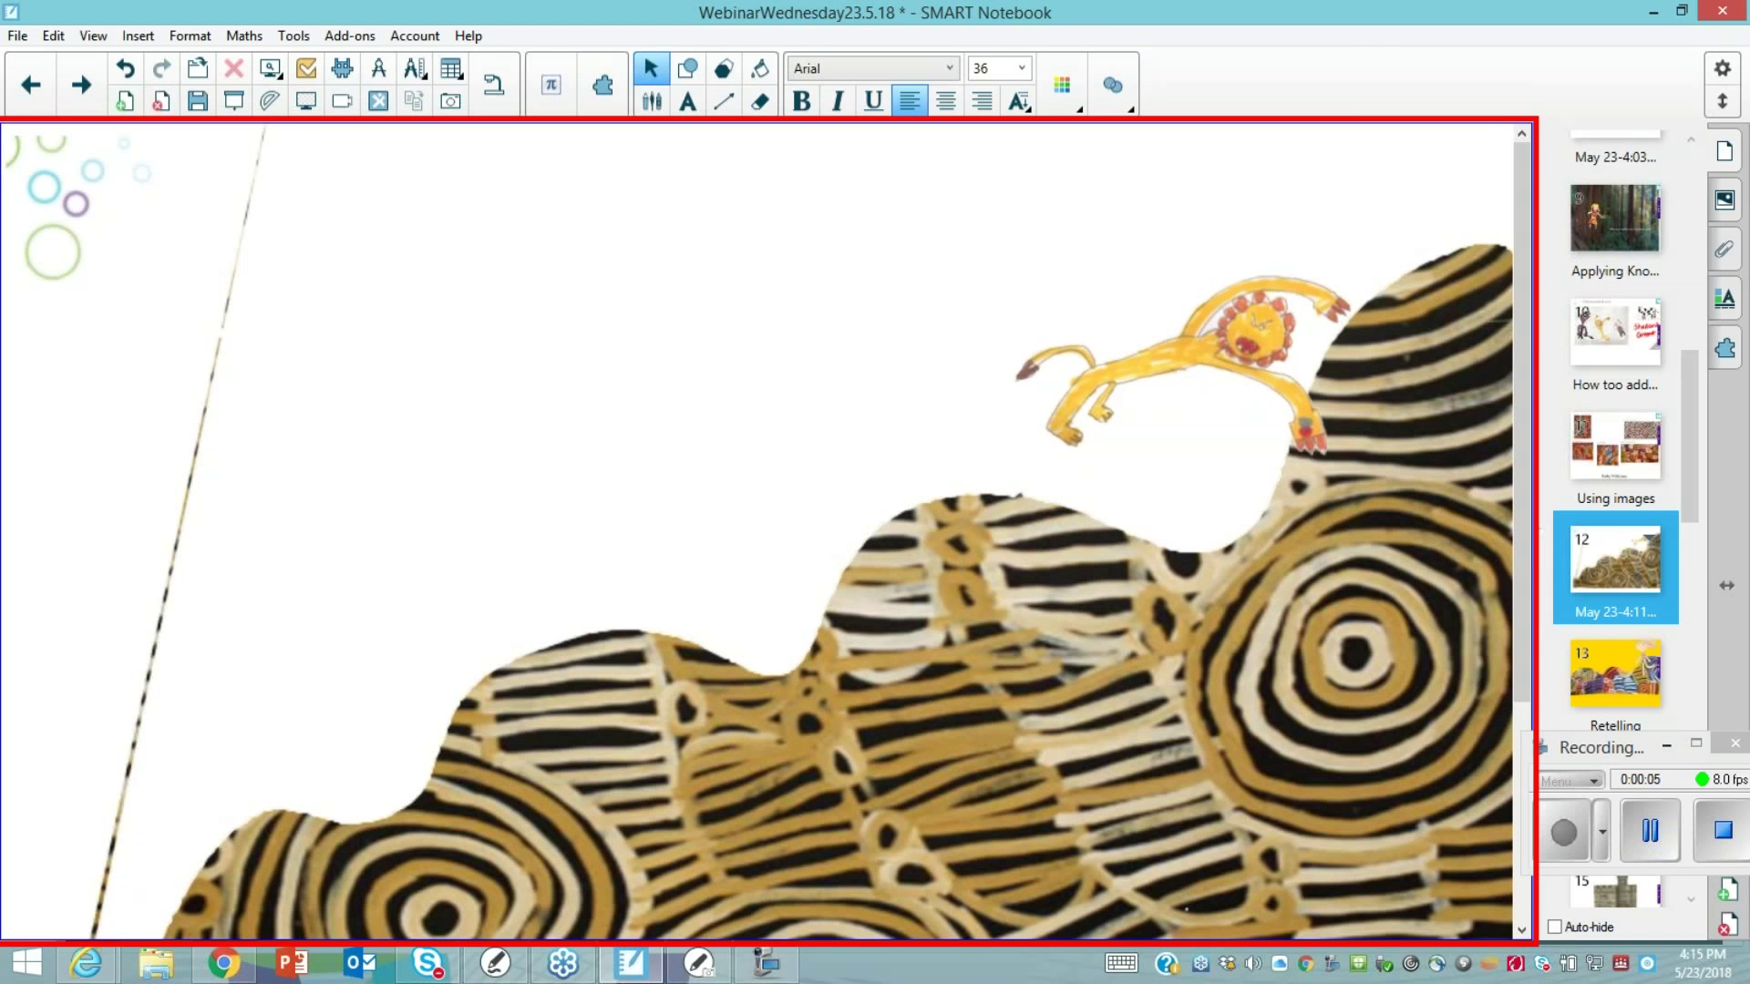
Continue the recording on the Retelling page by moving the girl back across the painted hills, and stop recording
click(1613, 677)
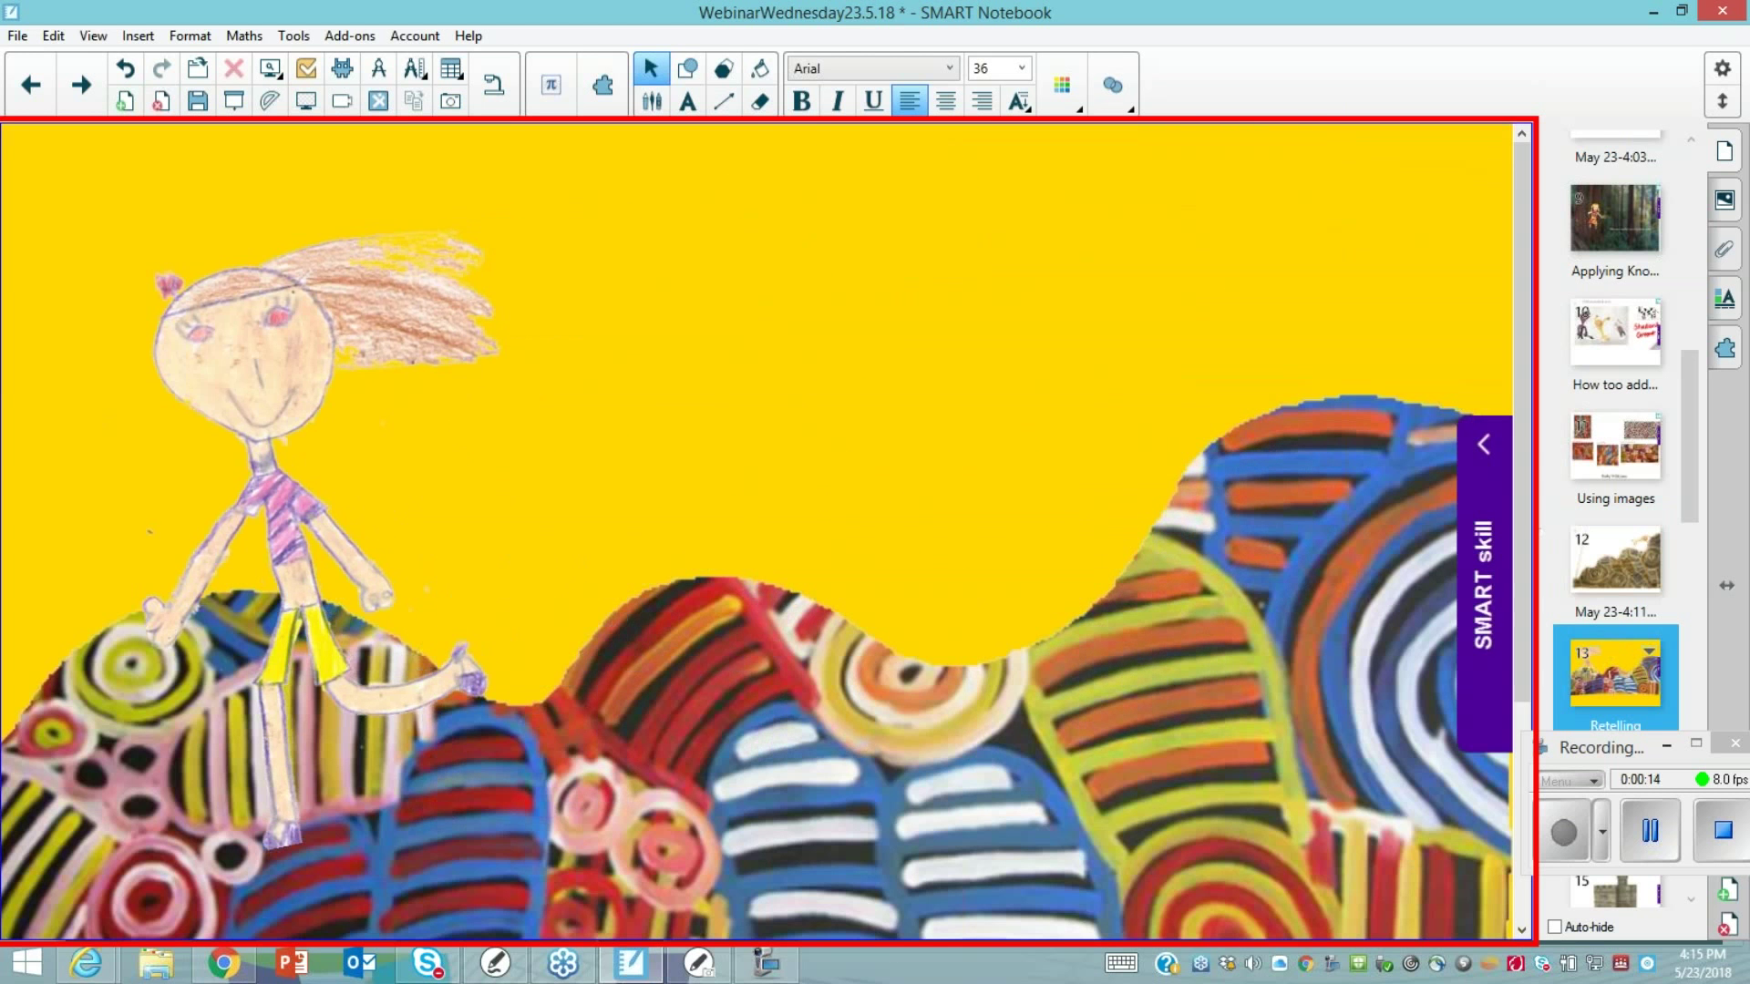
click(1725, 842)
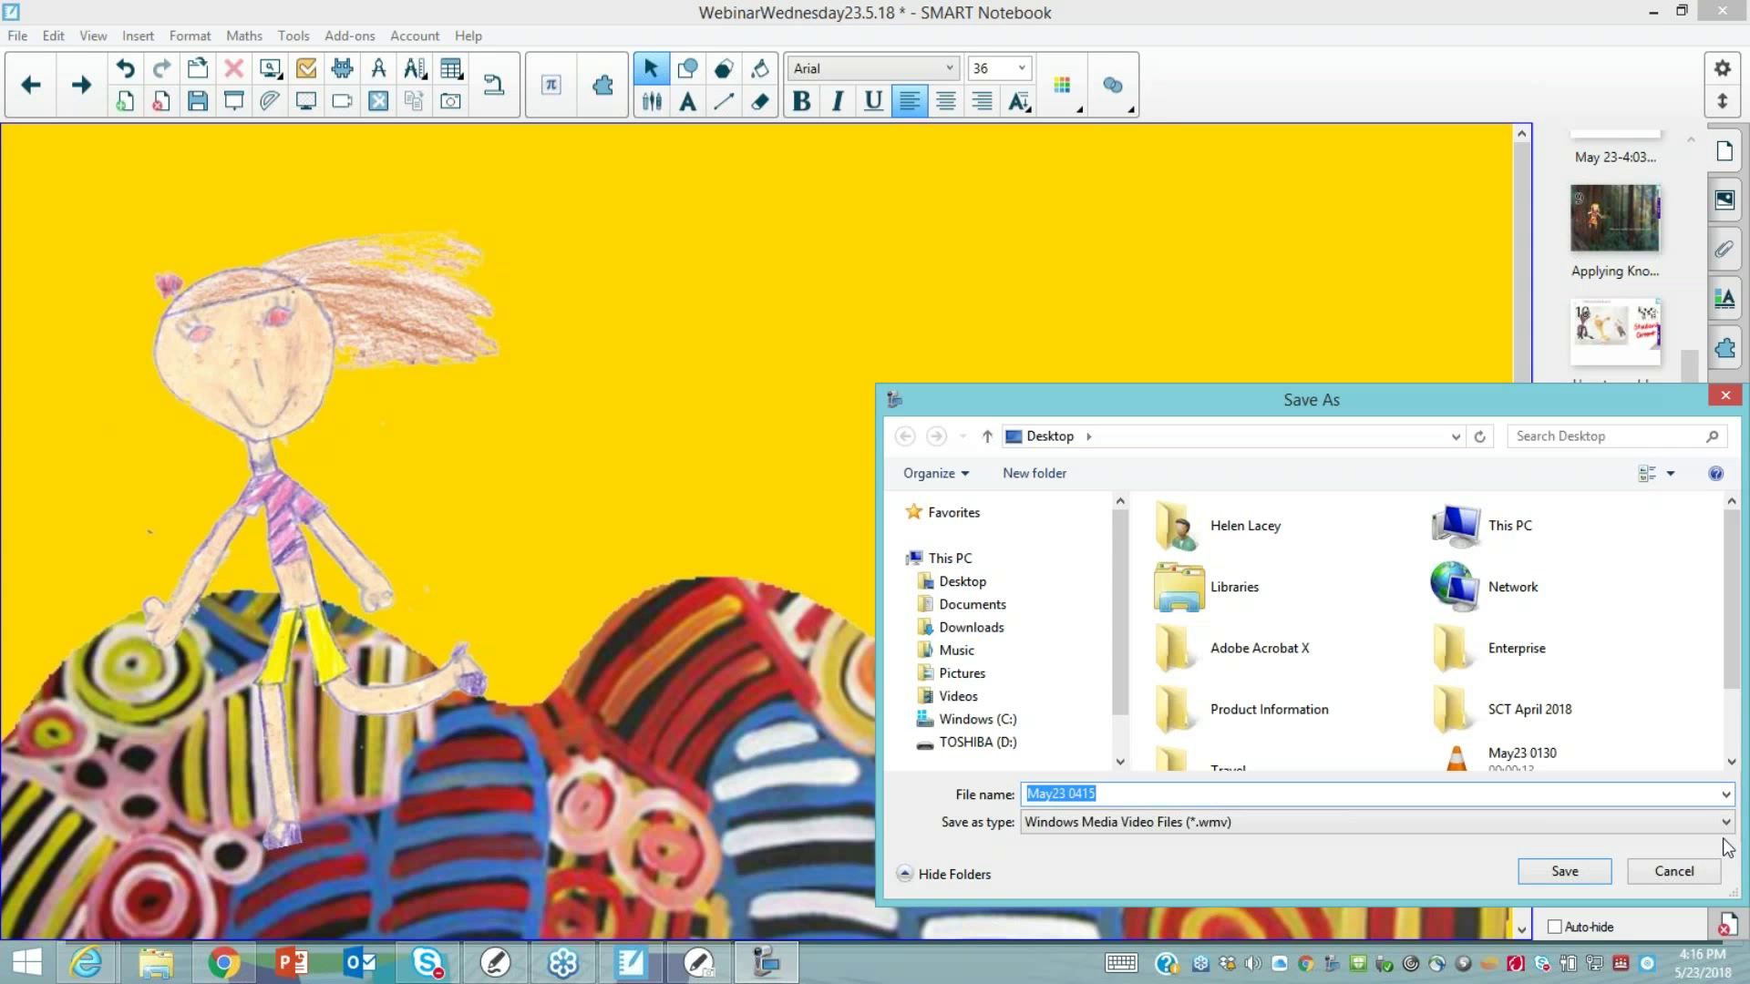
Save the recording to the Desktop as the Windows Media Video file May23 0415 and close the capture completion dialog
click(964, 584)
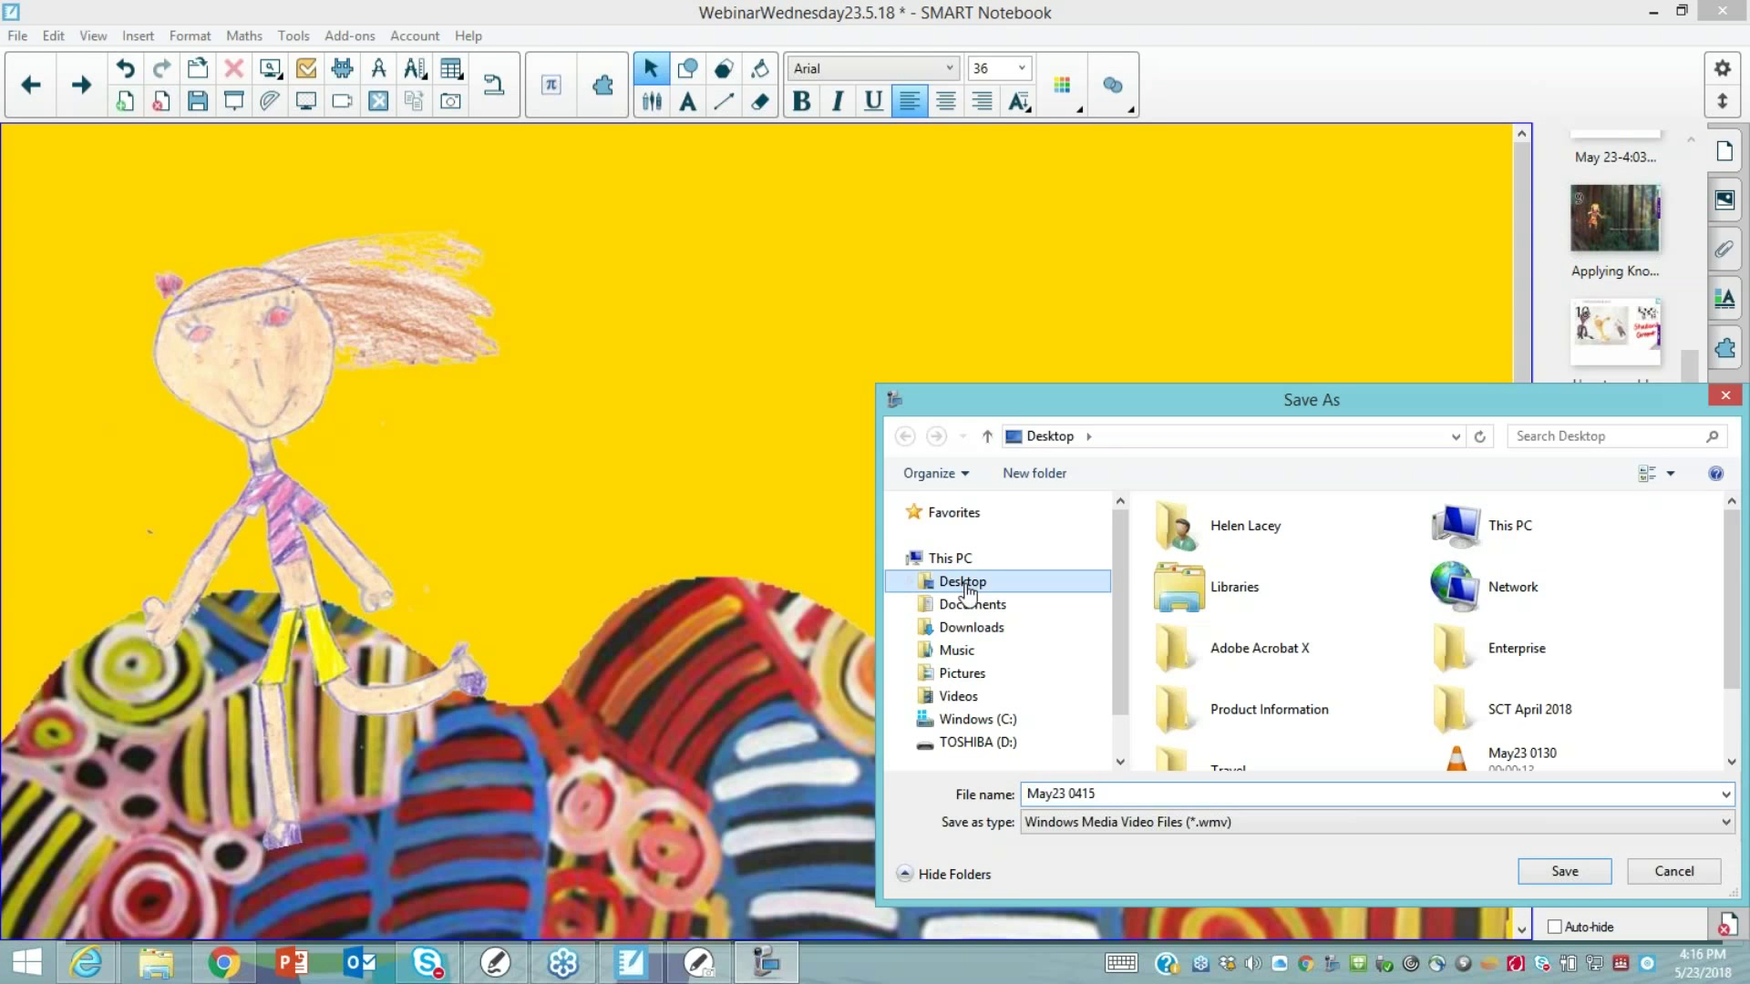
click(1564, 873)
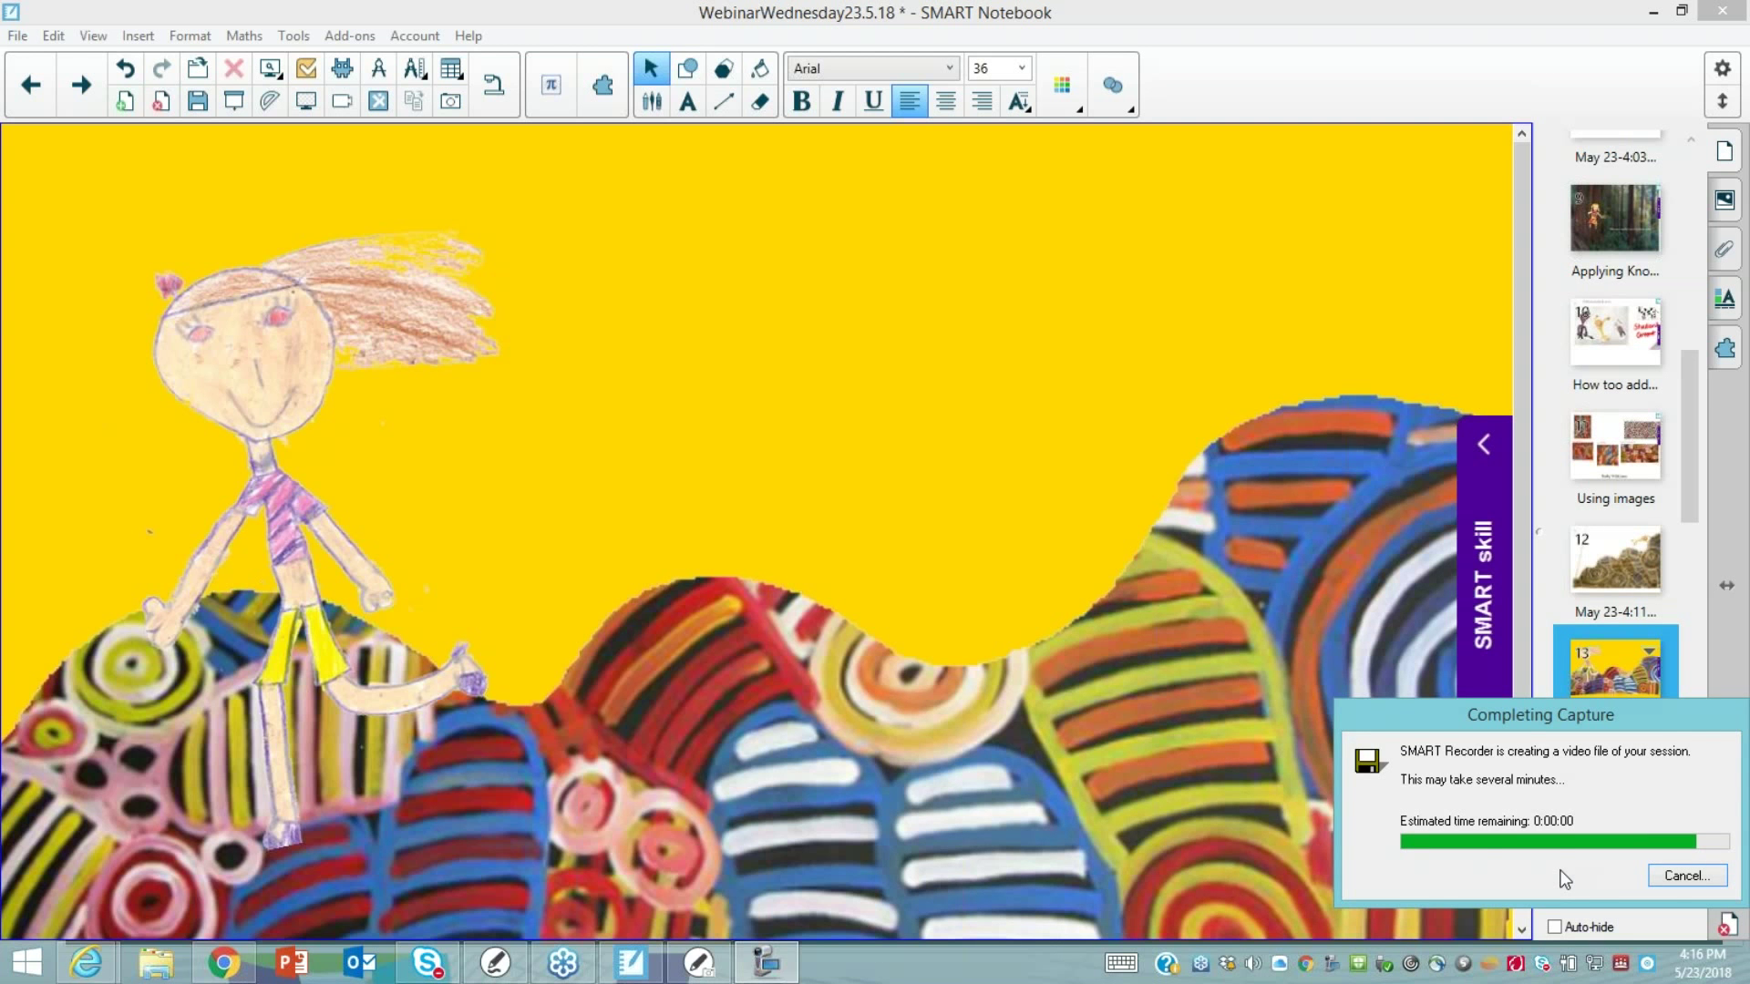
click(1412, 847)
click(1694, 866)
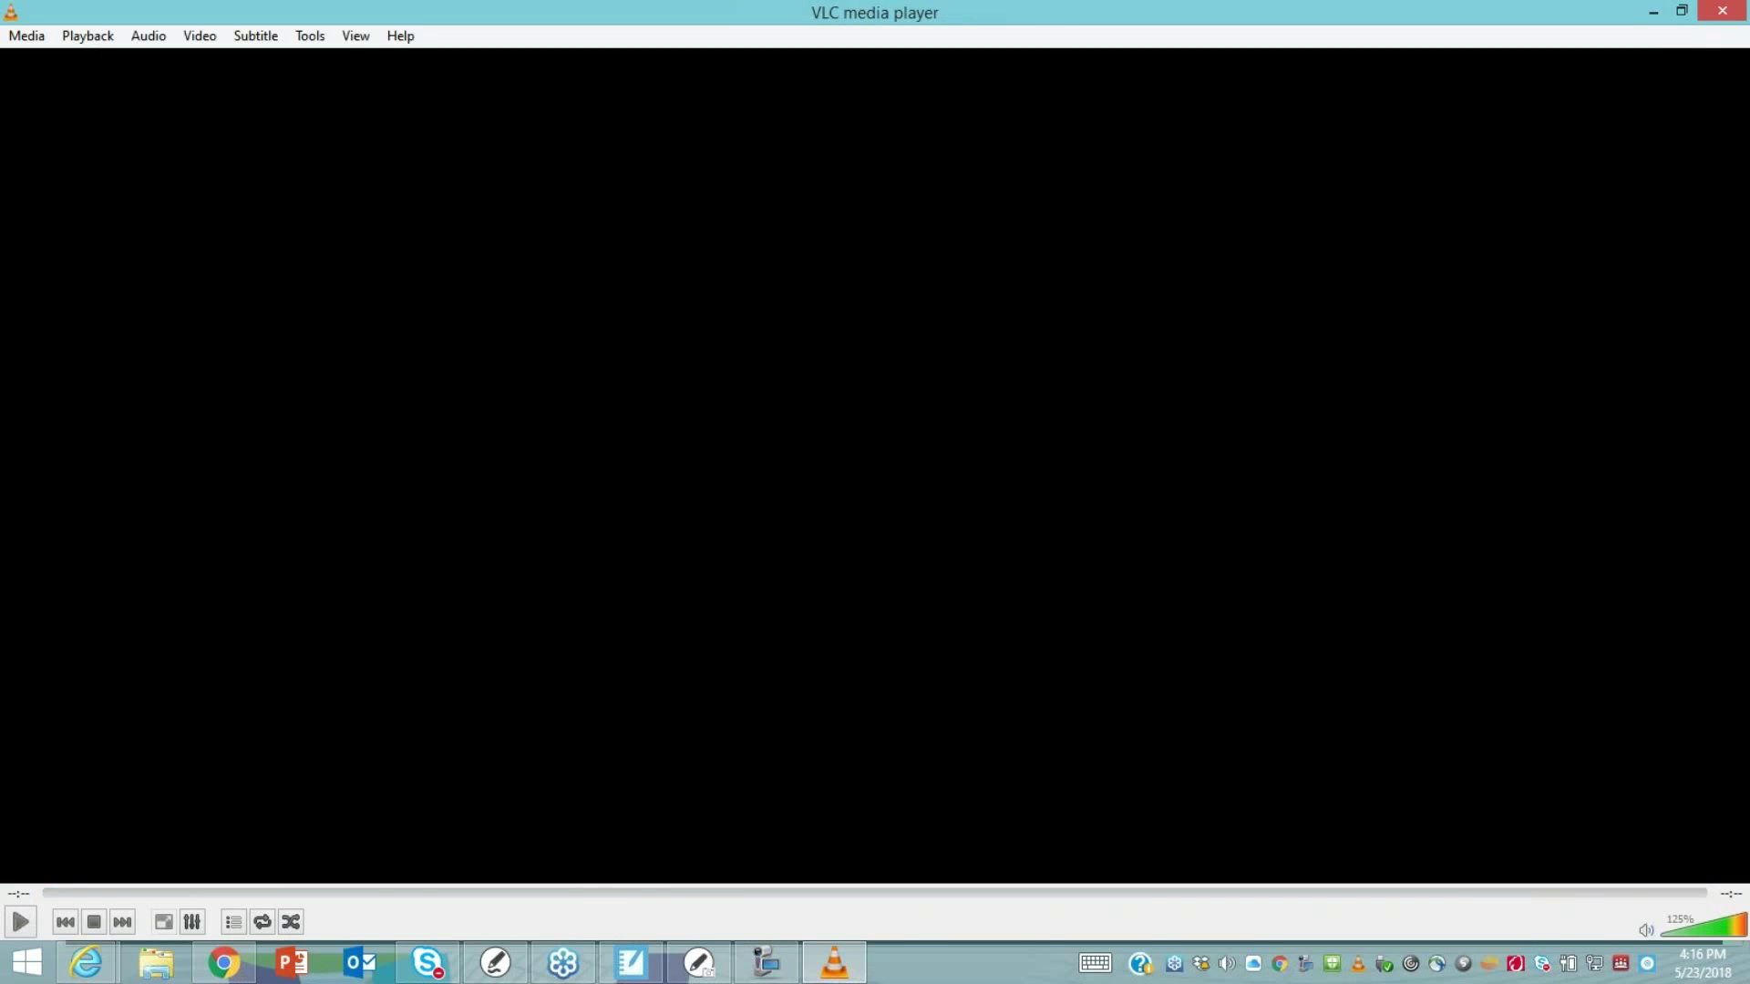
Minimize the empty VLC window, play the student's The Lion and the Fox video in a maximized window, and pause it at the cave scene
click(1652, 11)
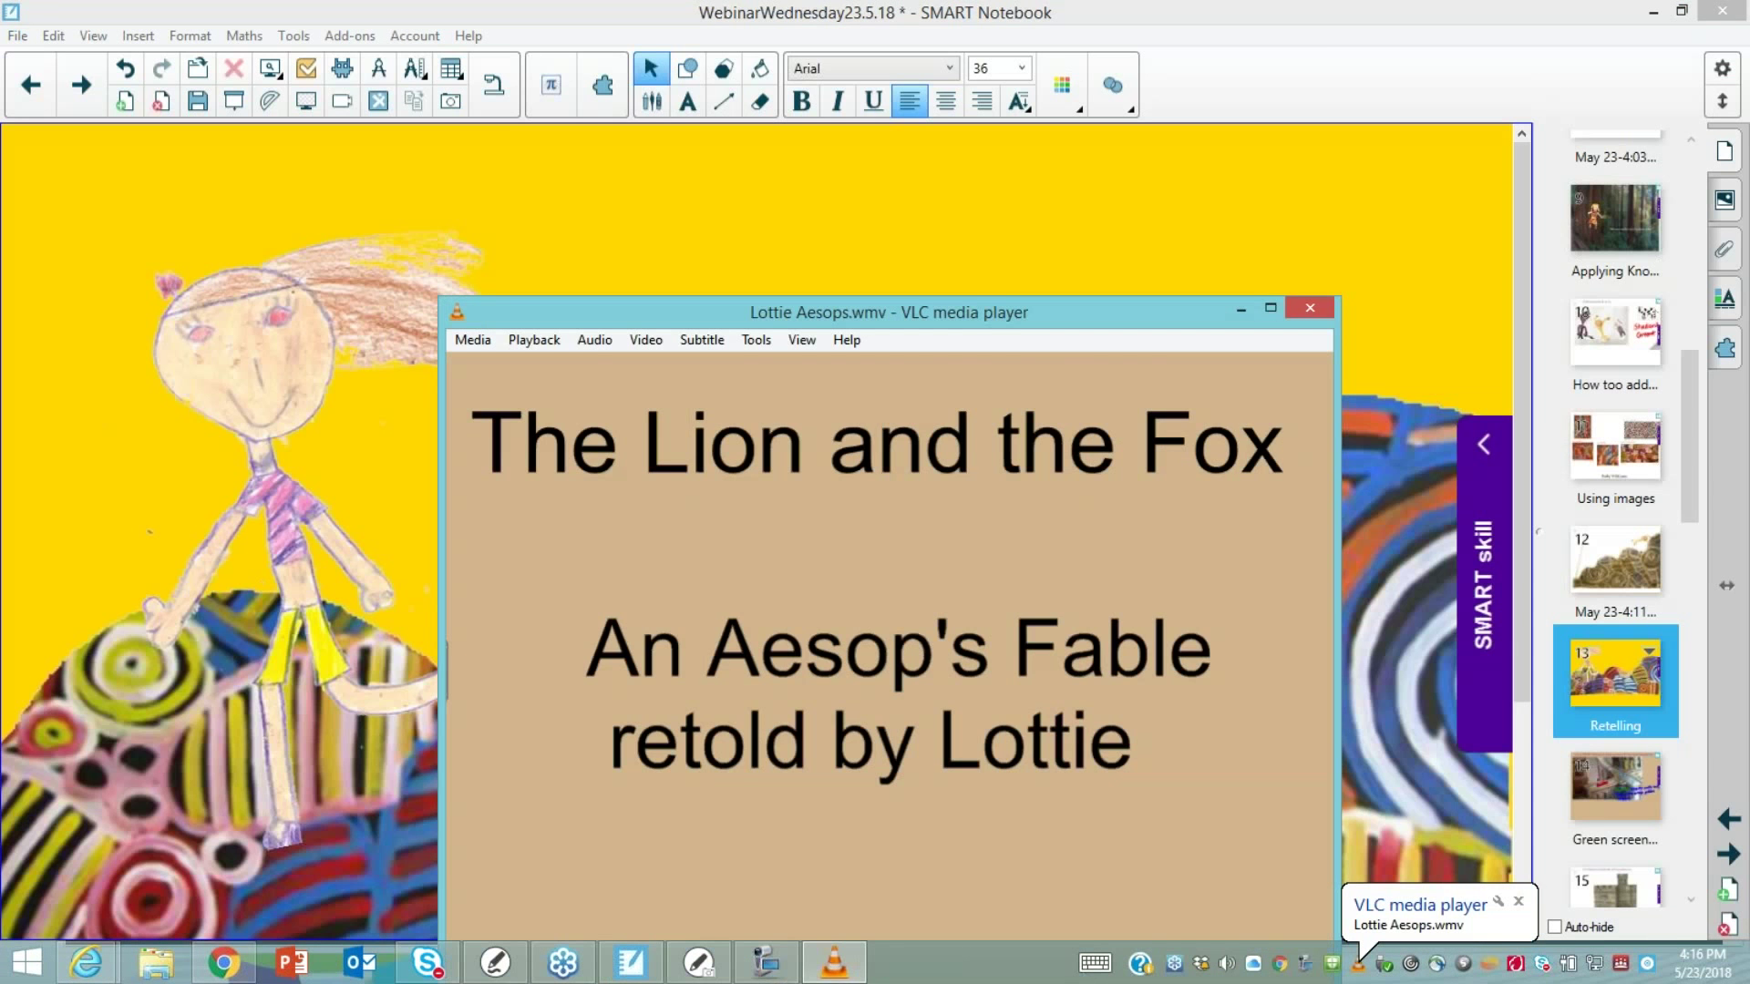
click(1273, 307)
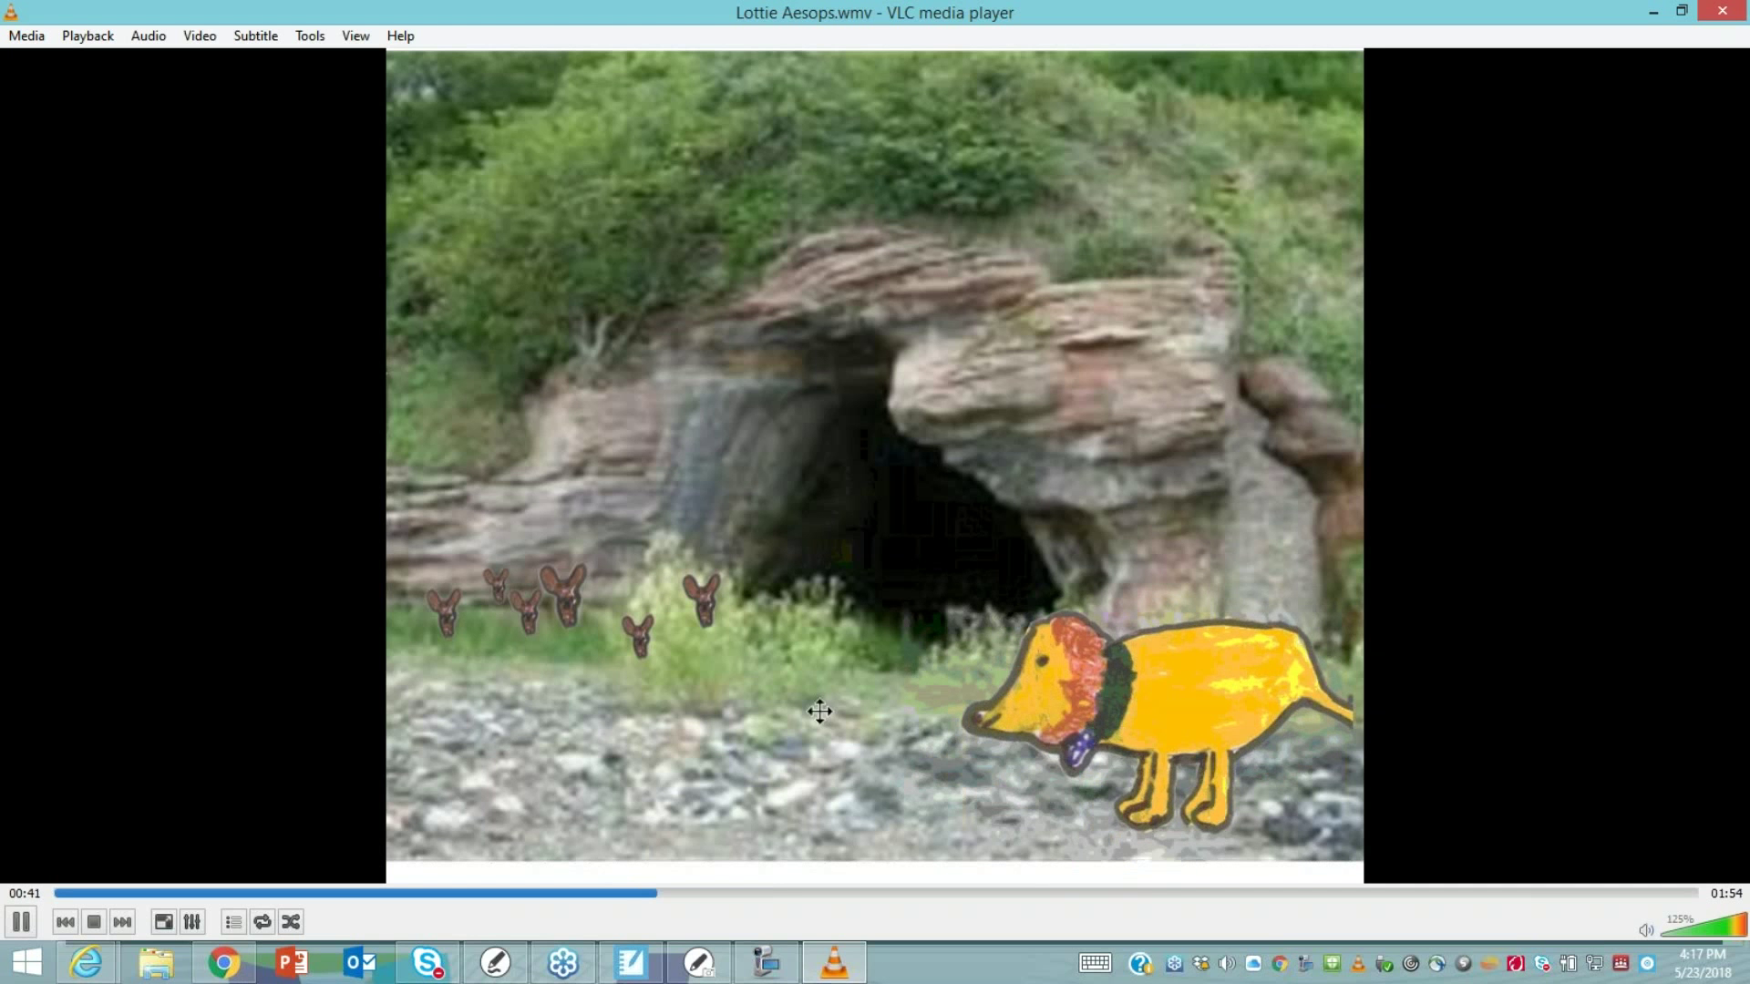
key(space)
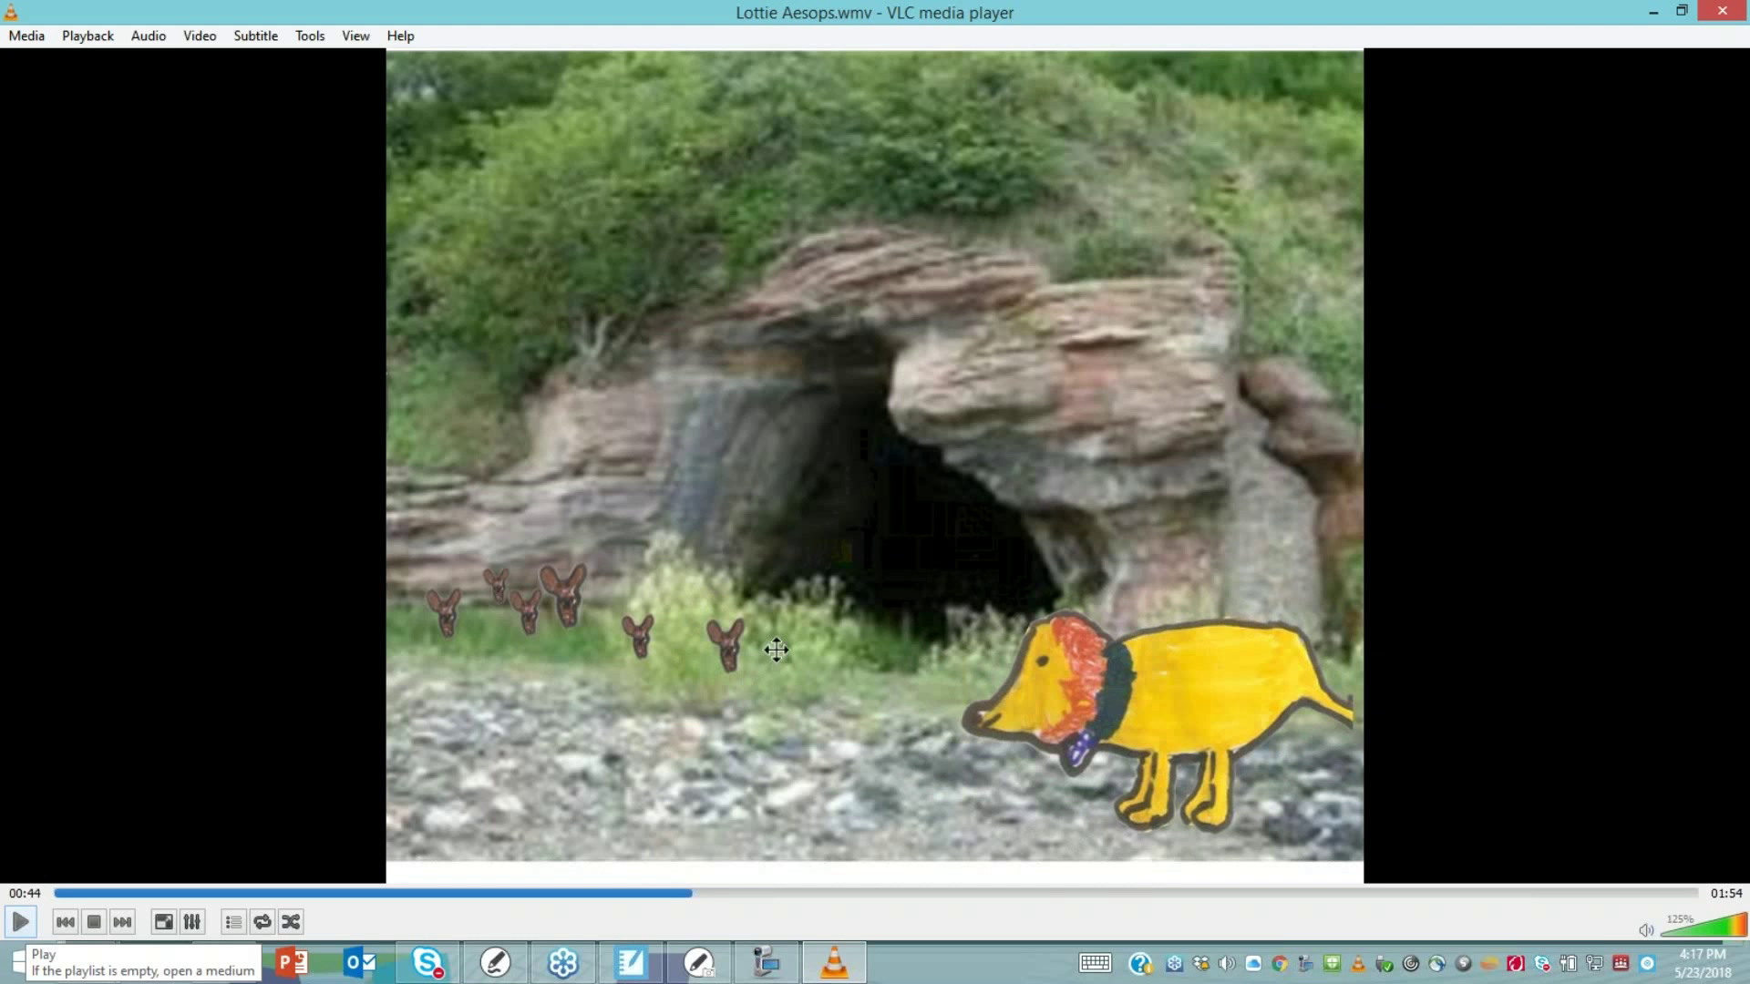
Return to SMART Notebook and open the page about using SMART Boards as green screens for narrative storytelling
click(1654, 11)
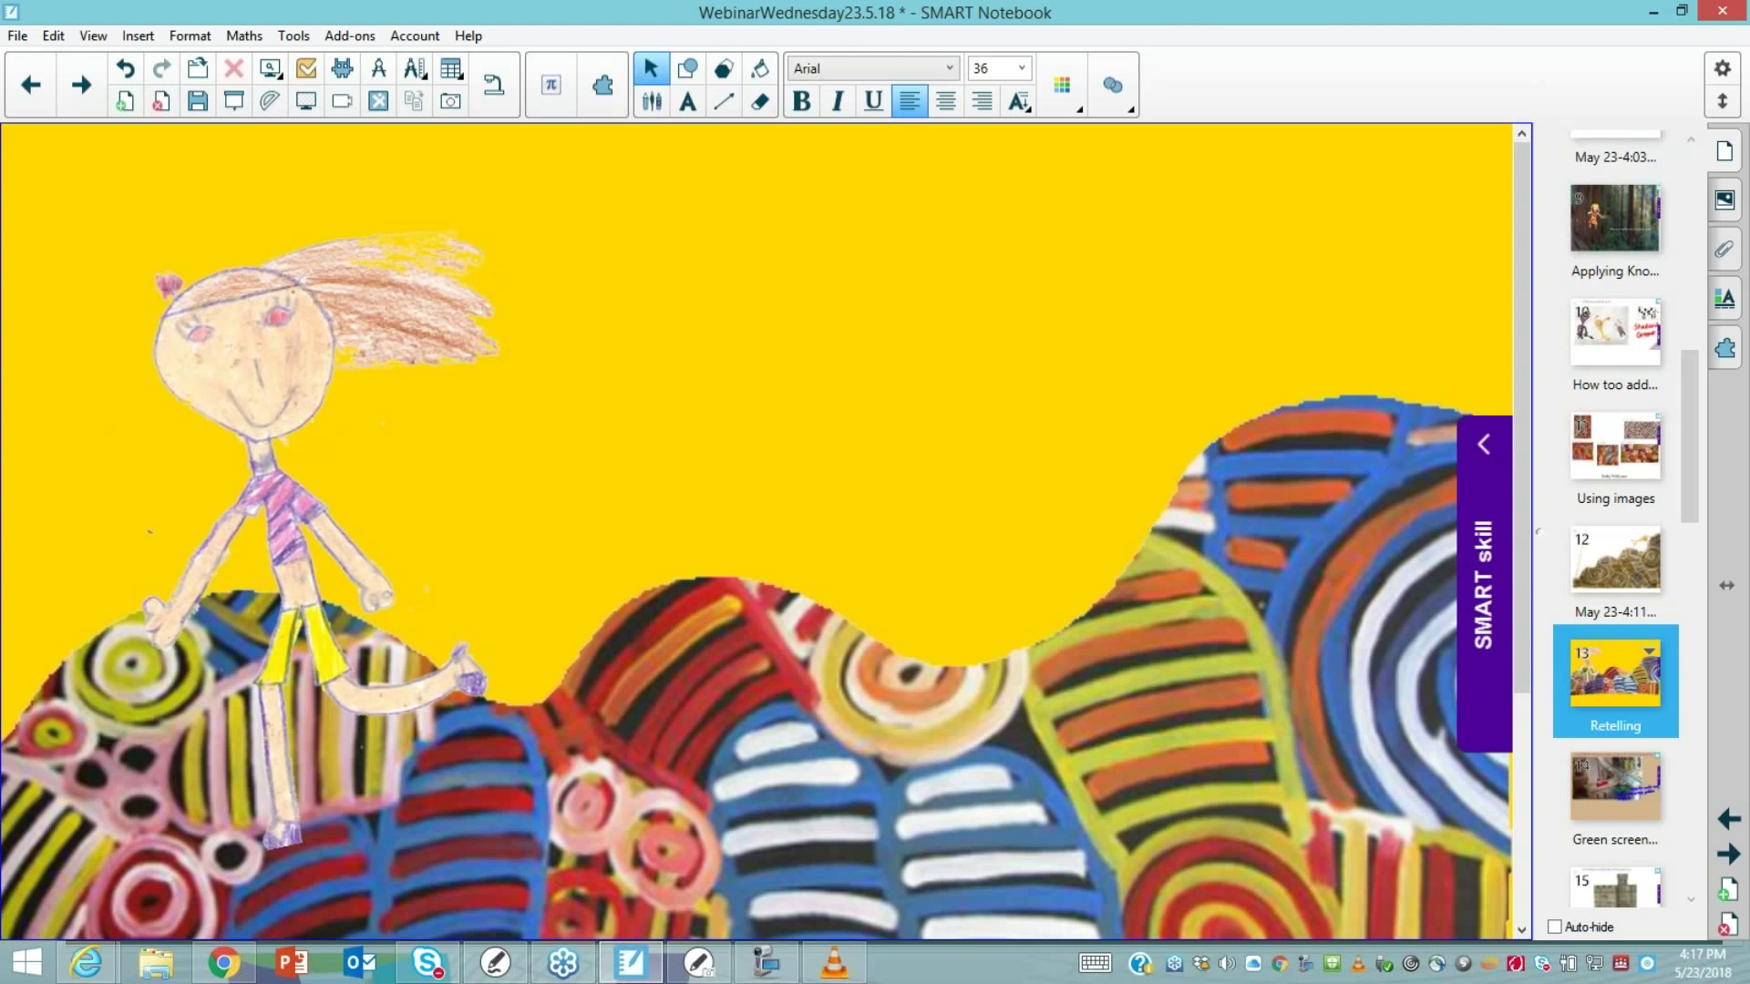
click(1615, 786)
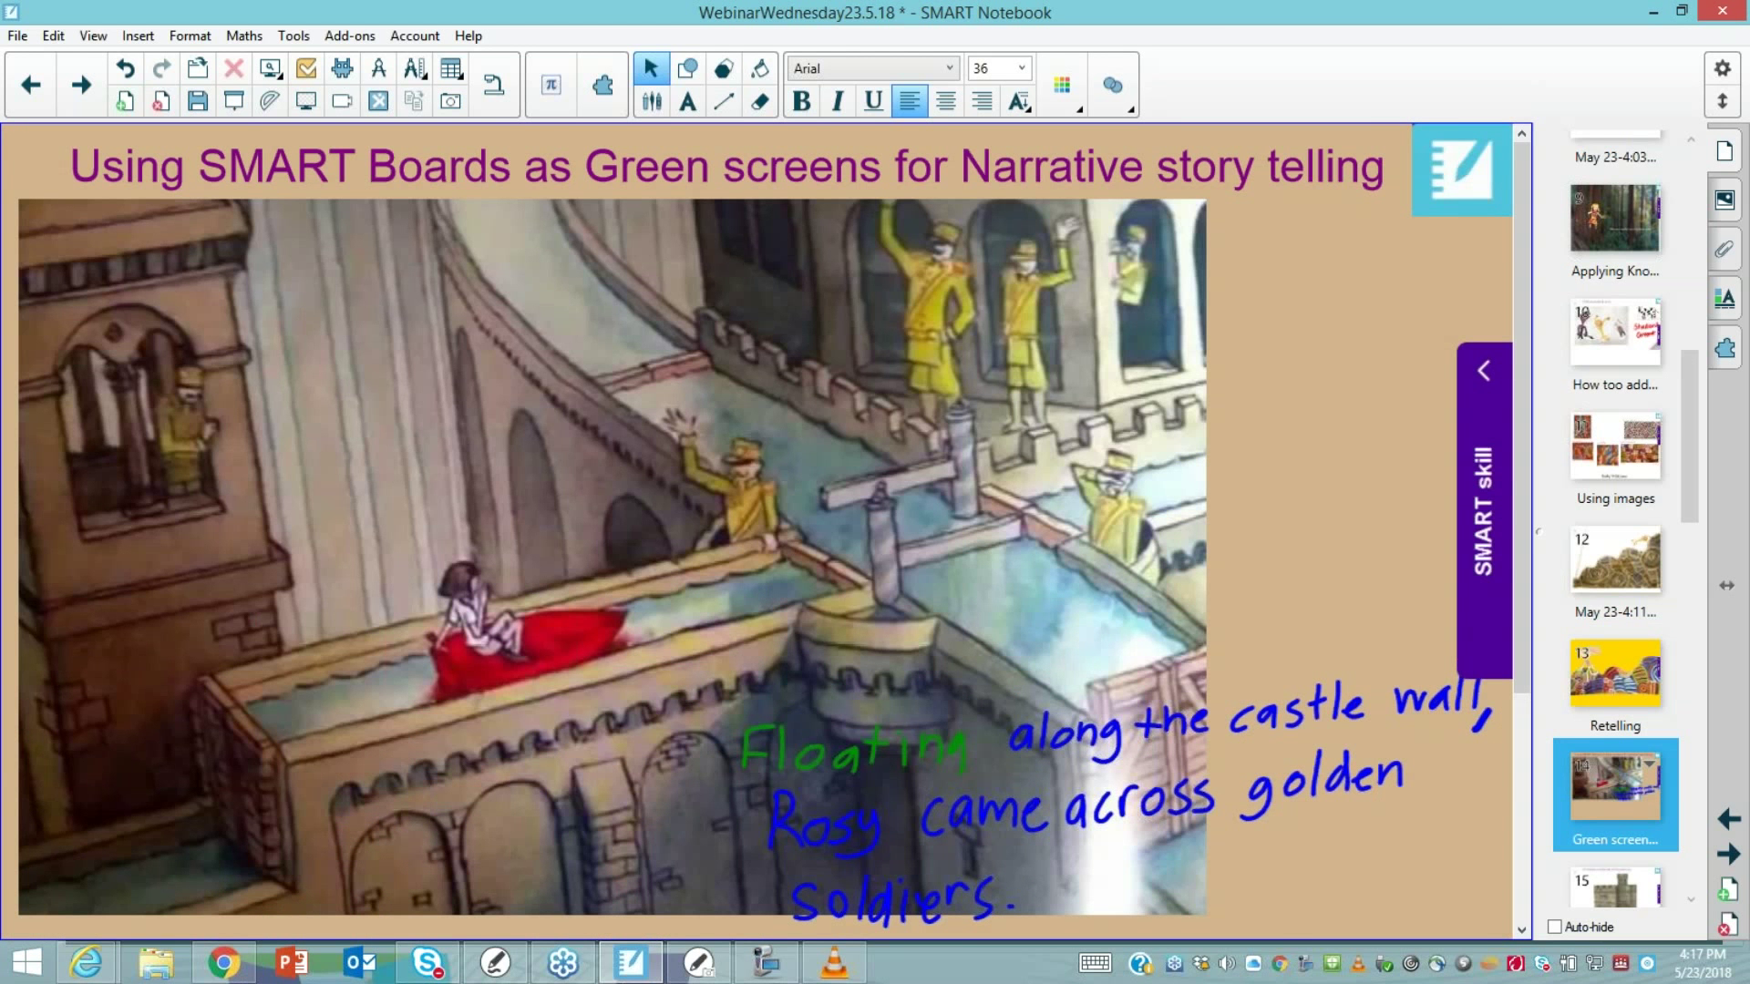